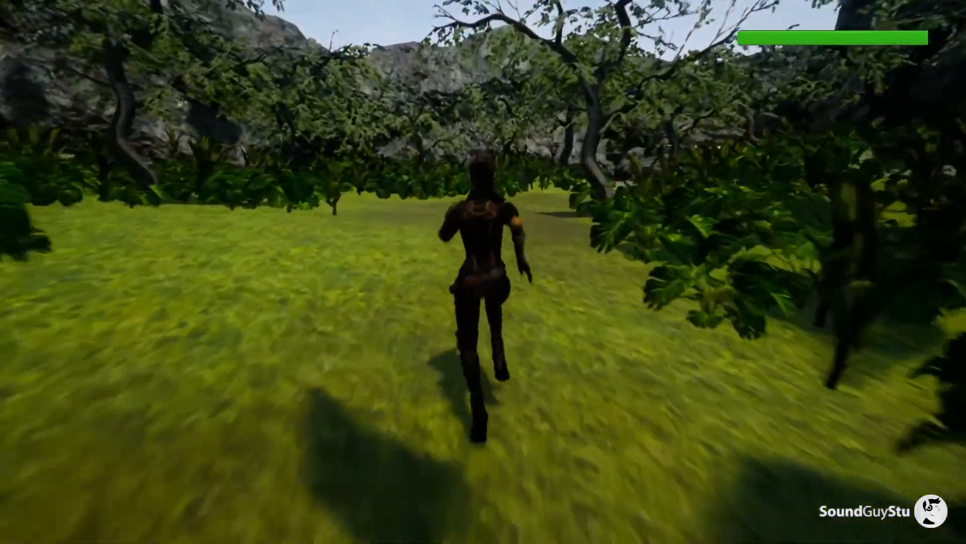
key("a")
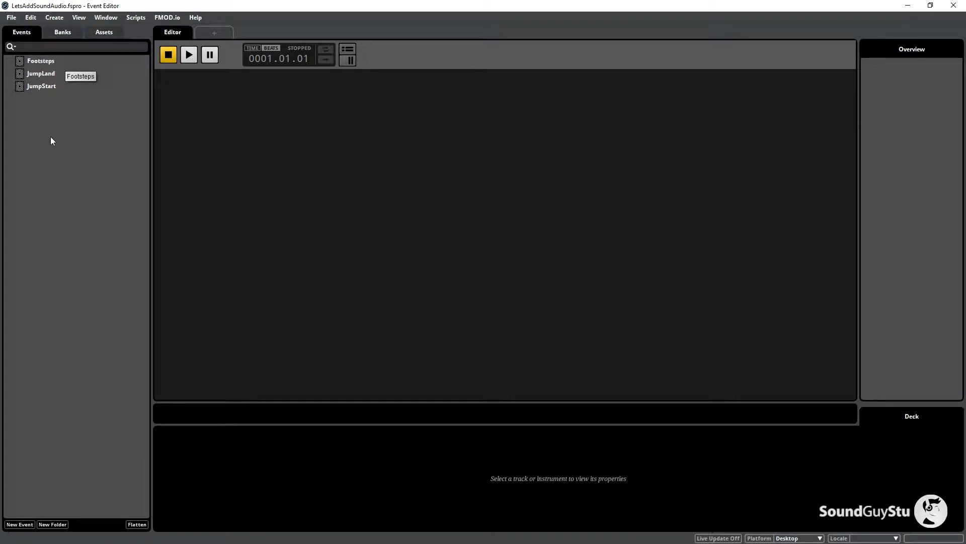
Create a new top-level event folder named Foley
right_click(50, 118)
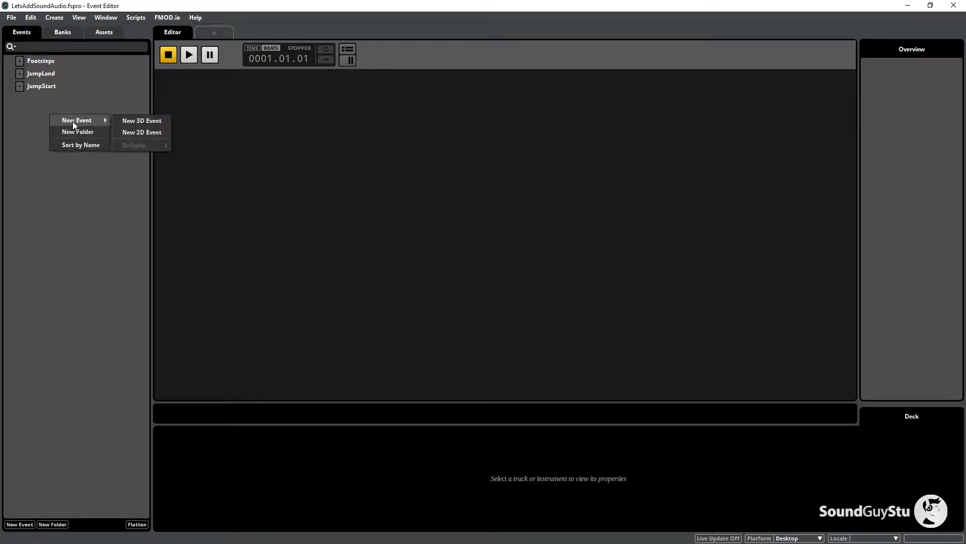
left_click(73, 131)
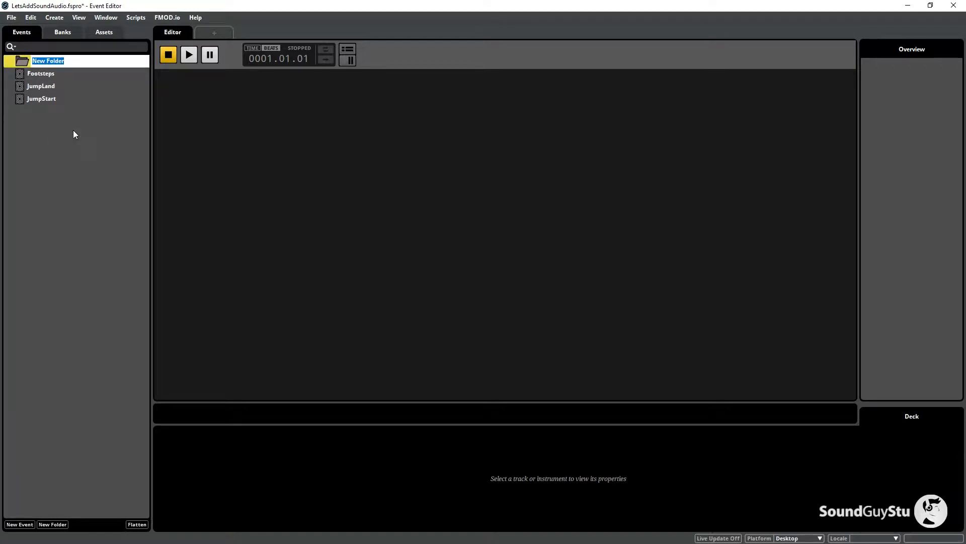
type("Fola")
key("BackSpace")
type("ey")
key("Return")
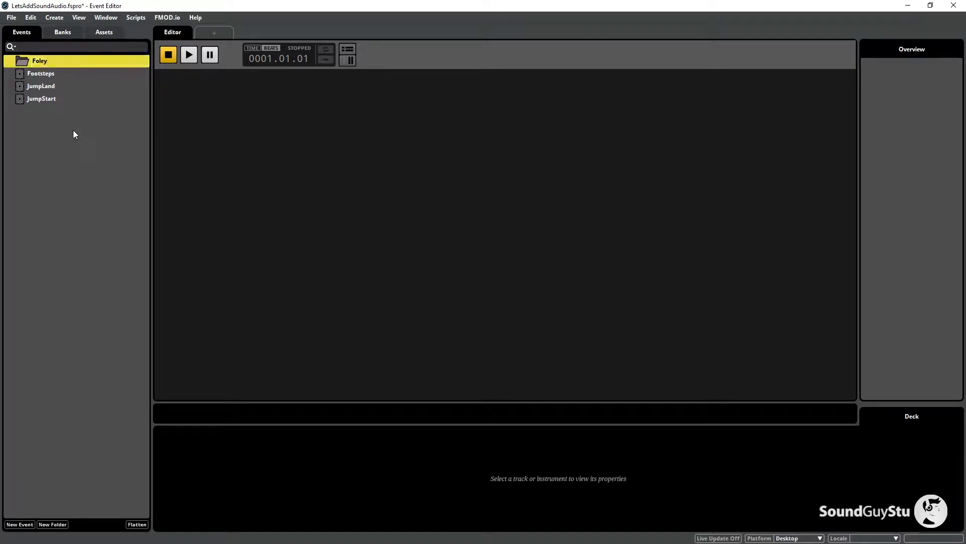
Move the Footsteps, JumpLand and JumpStart events into the Foley folder and collapse that folder
left_click(40, 76)
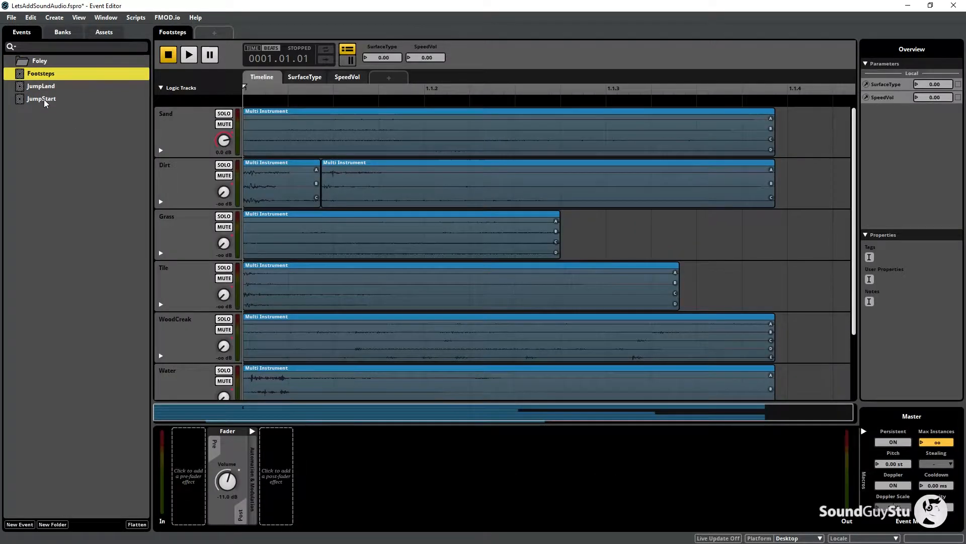
left_click(44, 98, "shift")
left_click_drag(52, 87, 51, 60)
left_click(64, 32)
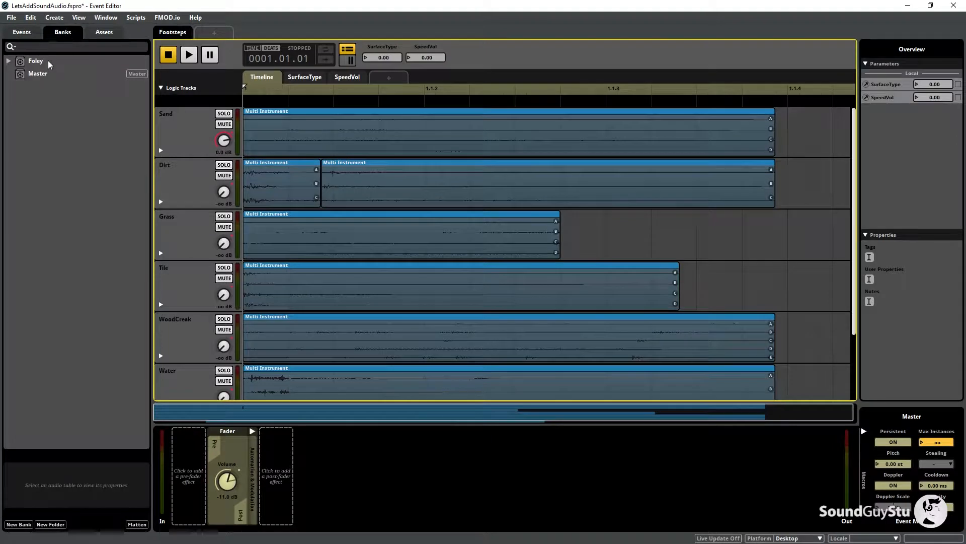
left_click(7, 32)
left_click(58, 143)
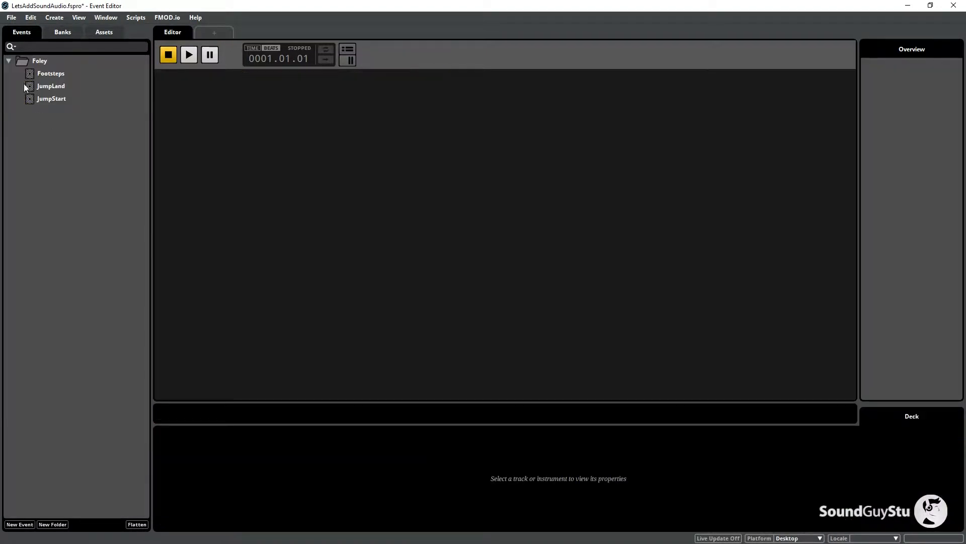
left_click(7, 61)
Create a second top-level event folder named Ambience
right_click(32, 90)
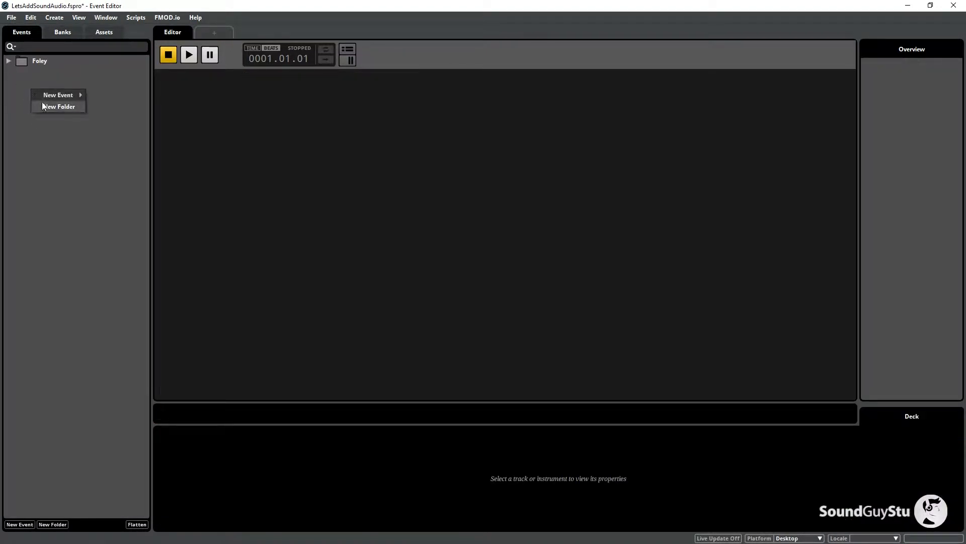
mouse_move(51, 95)
left_click(52, 104)
type("Am")
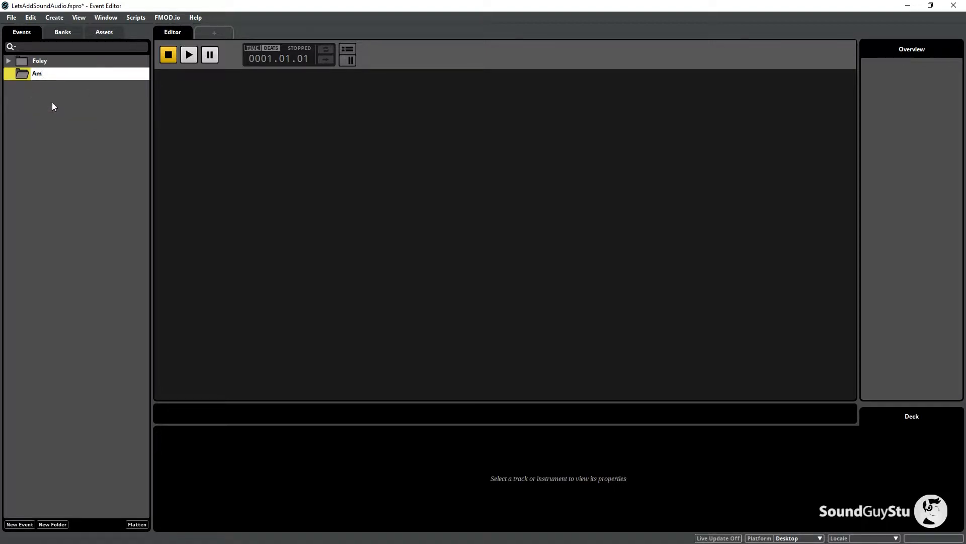
type("bience")
key("Return")
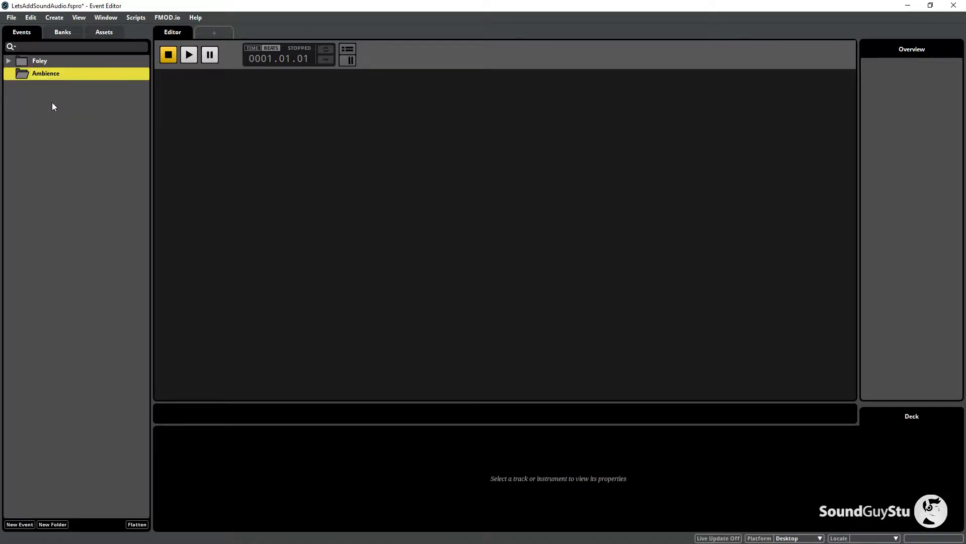
left_click(52, 103)
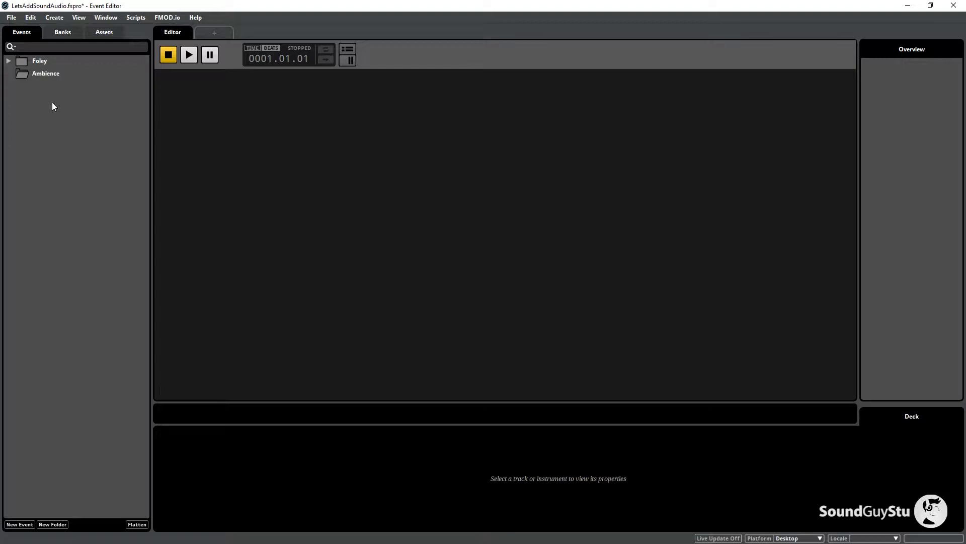
Open the Audio Bin beside the event editor and examine the contents of its Ambience and Foley asset folders
left_click(106, 17)
left_click(107, 101)
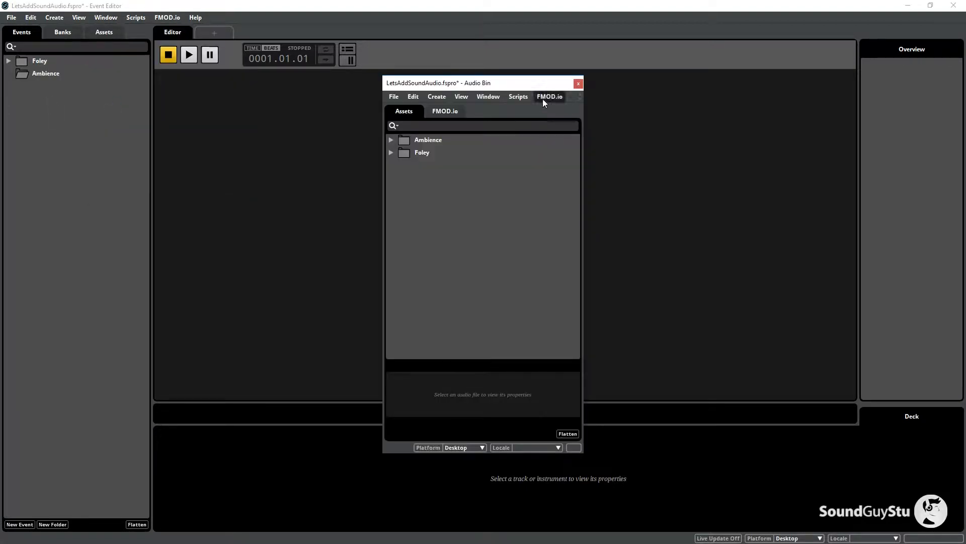
left_click_drag(519, 79, 680, 80)
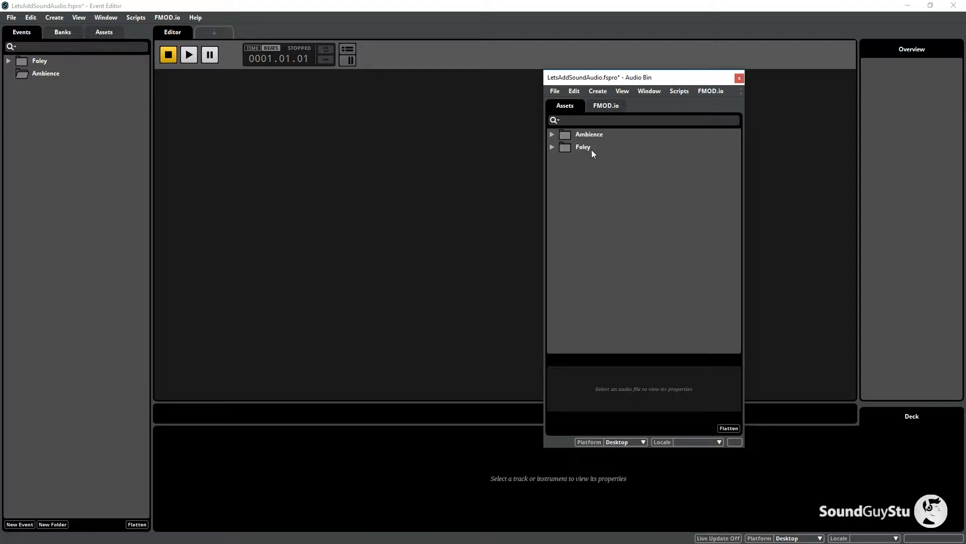
left_click(551, 134)
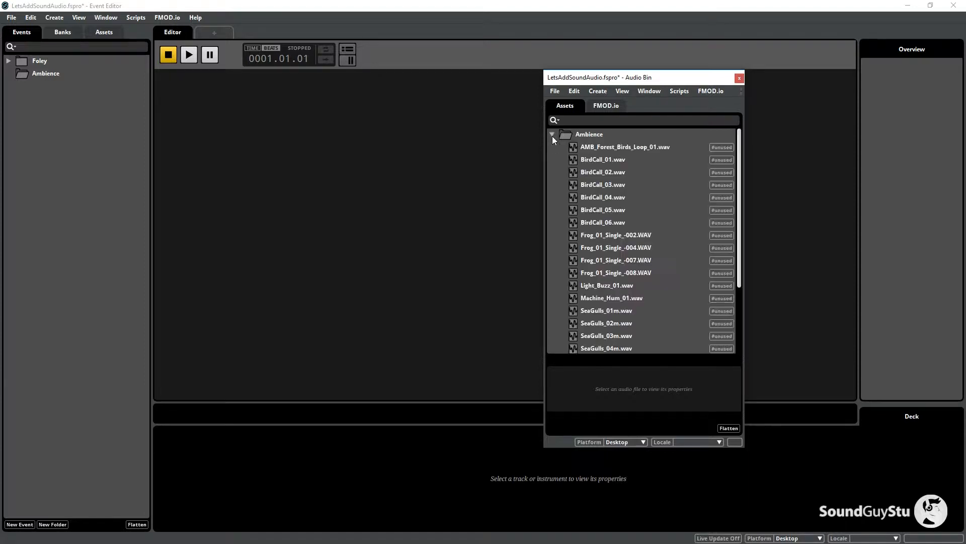
left_click(552, 134)
left_click(551, 146)
left_click(552, 146)
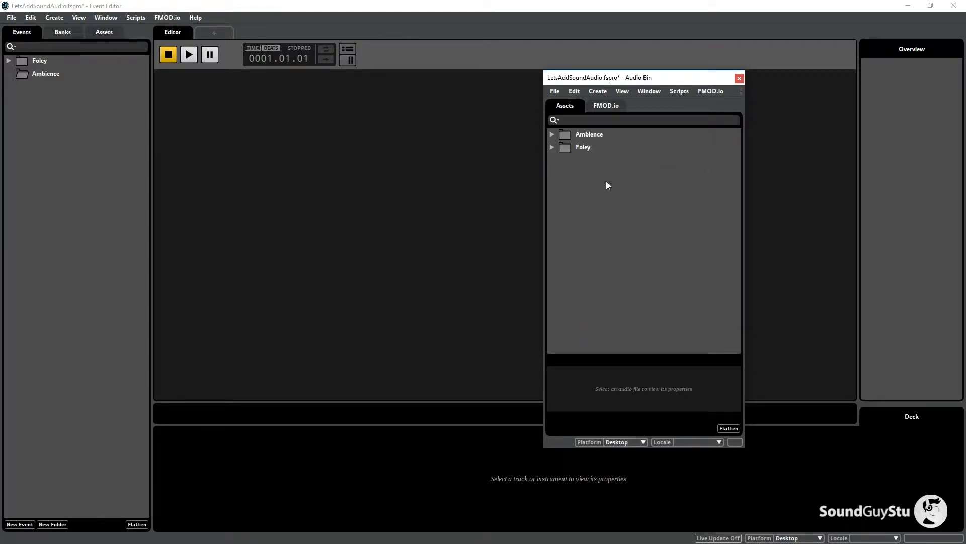
left_click(551, 135)
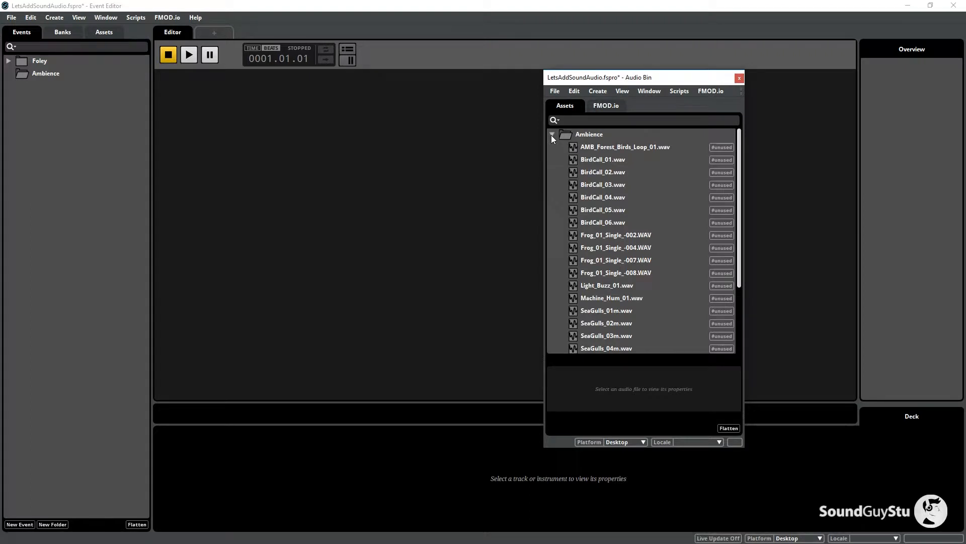
left_click(552, 135)
Create a new bank named Ambience alongside the Foley and Master banks
left_click(54, 73)
left_click(53, 71)
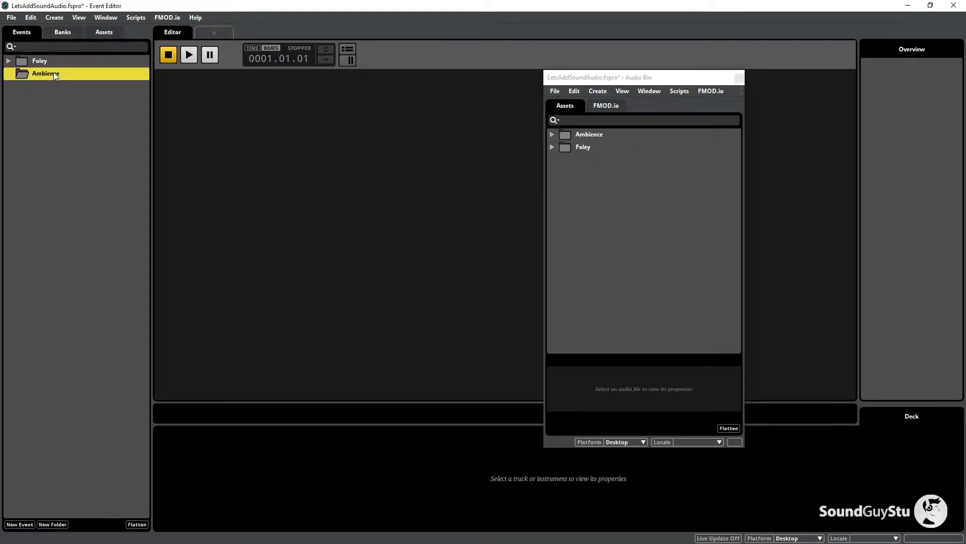
left_click(62, 32)
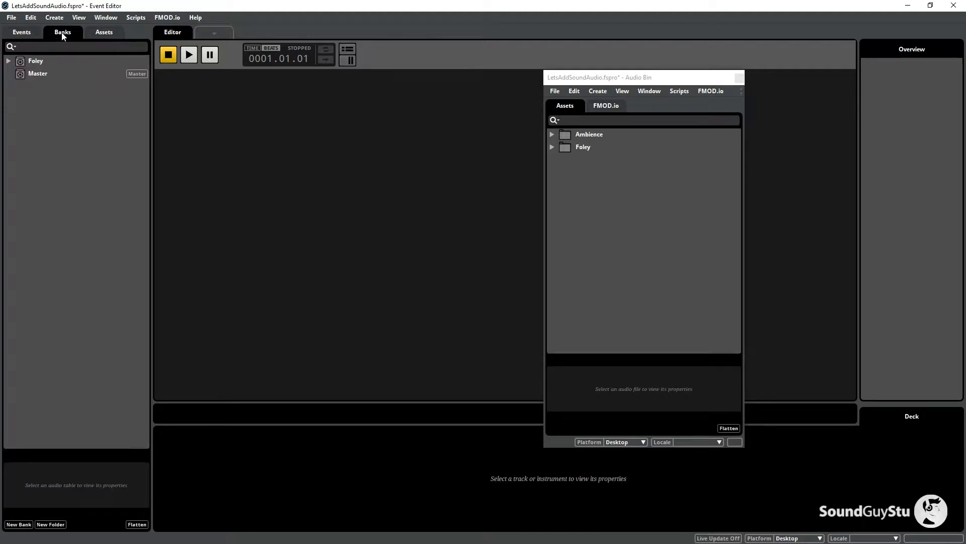
right_click(51, 100)
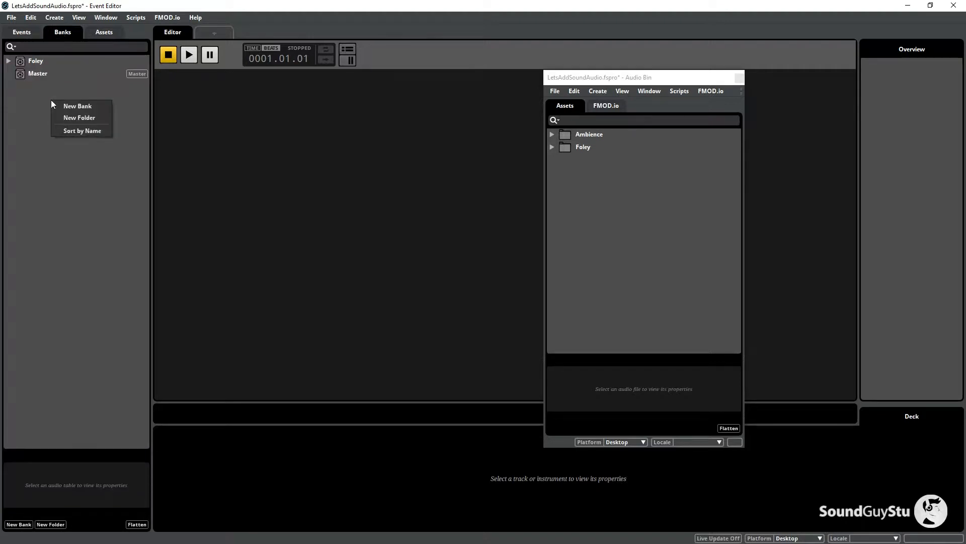
left_click(64, 106)
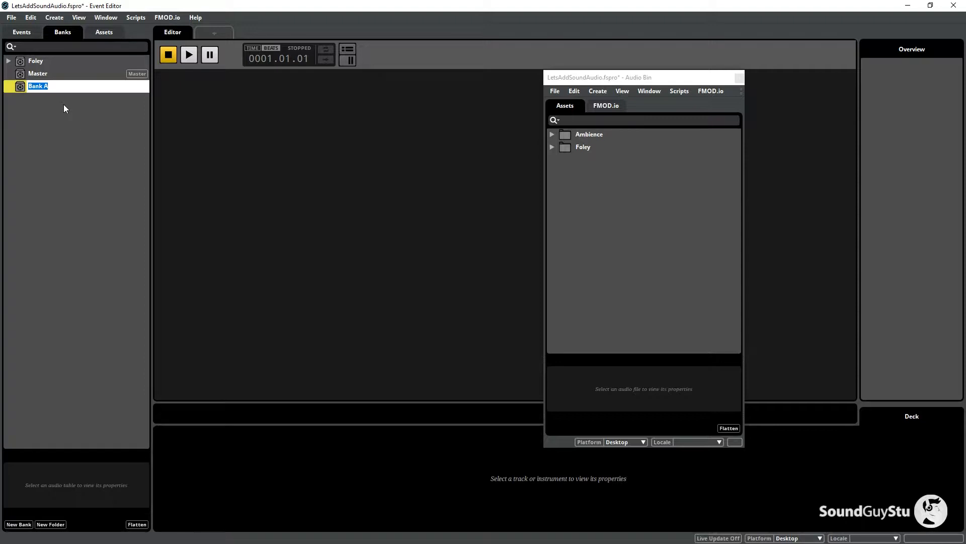
type("Ambience")
key("Return")
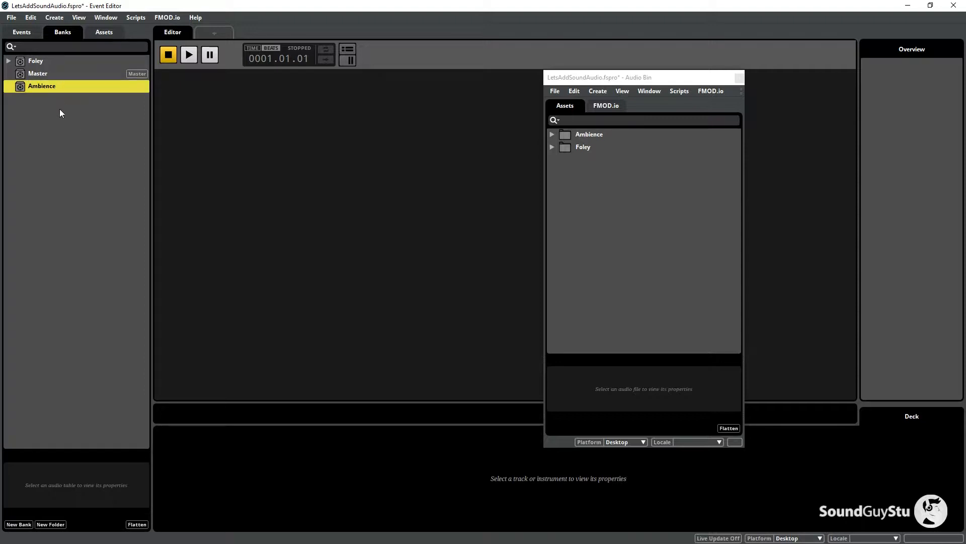
left_click(60, 109)
Create a new 3D event named SeaLoop01 inside the Ambience event folder
left_click(17, 33)
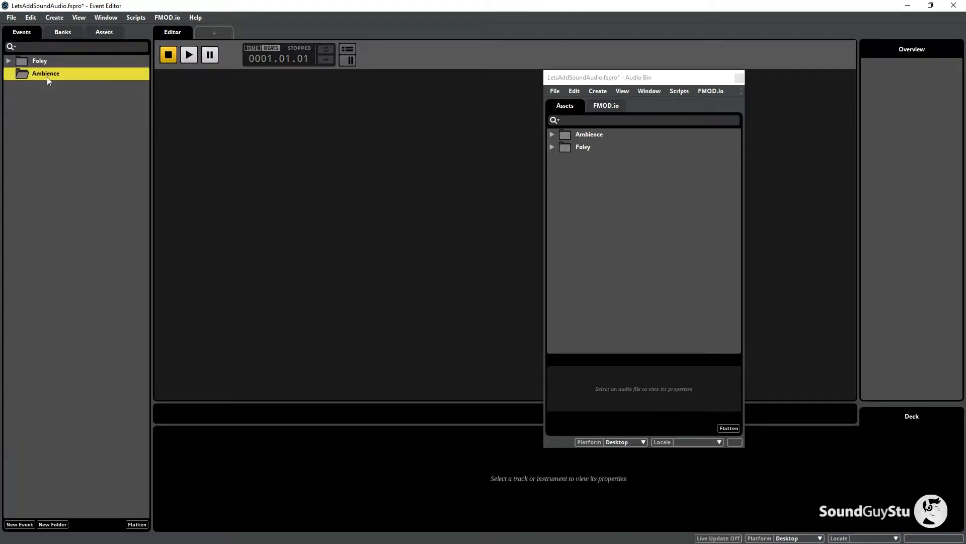
left_click(51, 74)
right_click(50, 74)
mouse_move(50, 80)
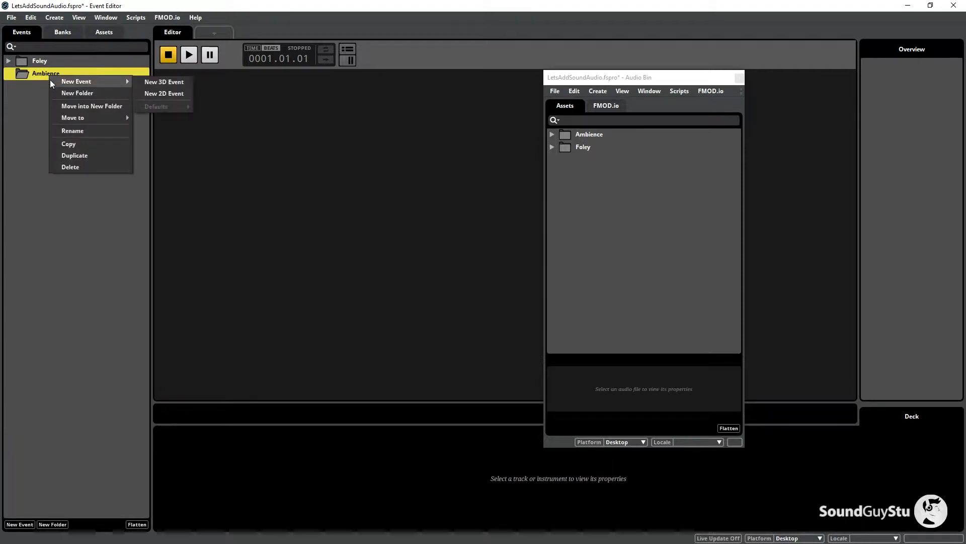
left_click(150, 81)
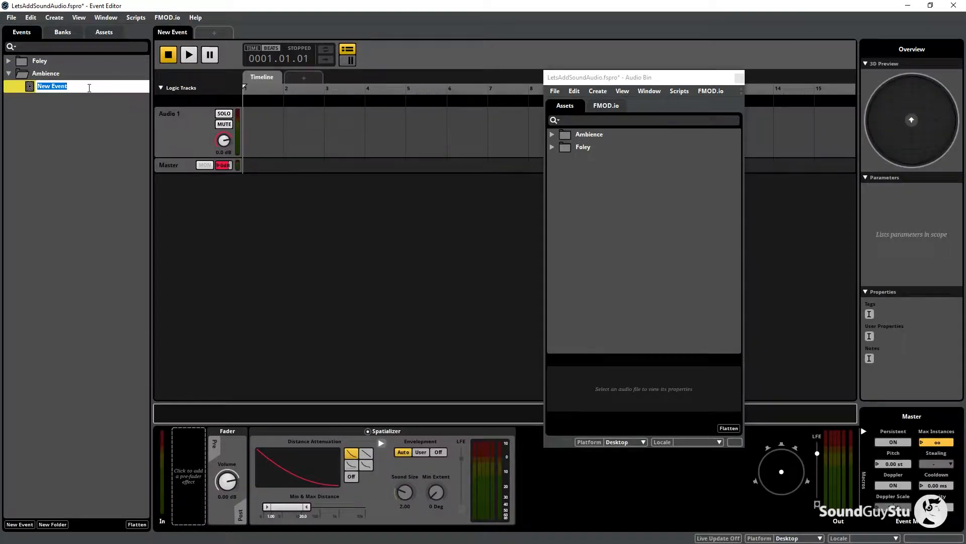
type("SeaLoop01")
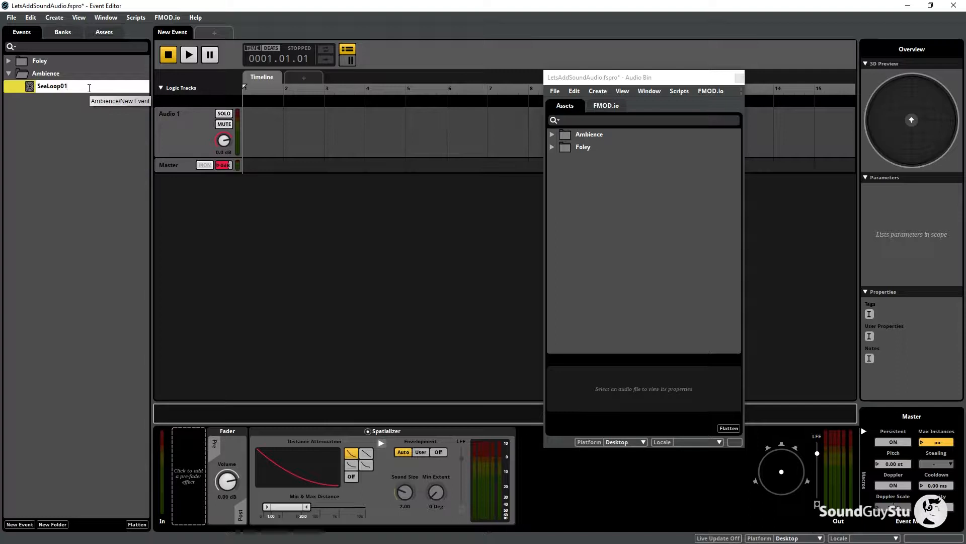
key("Return")
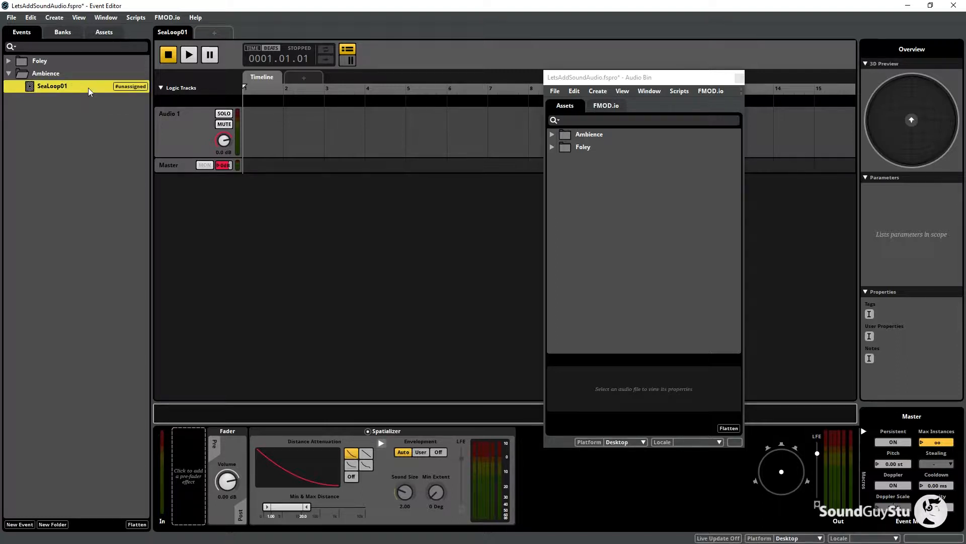
Assign the SeaLoop01 event to the Ambience bank
right_click(86, 89)
mouse_move(114, 146)
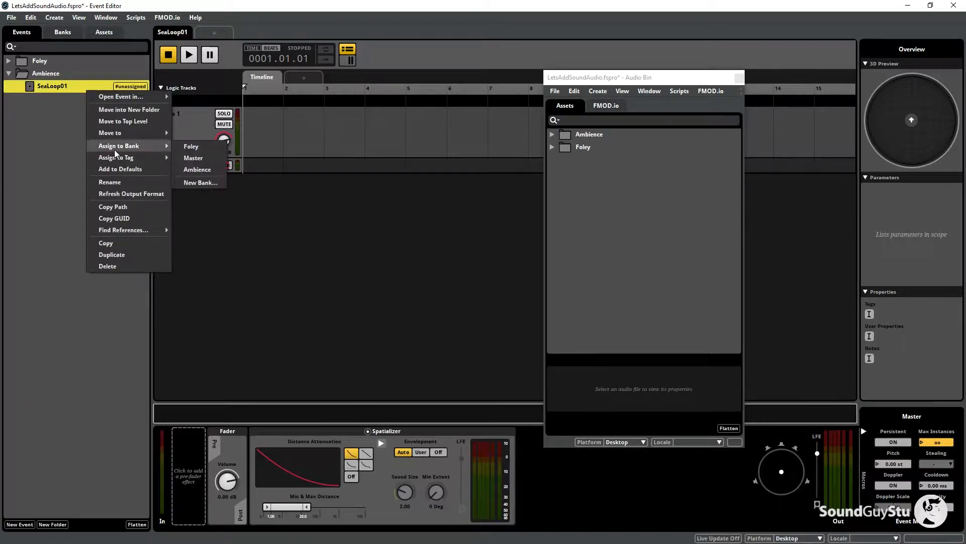
left_click(197, 169)
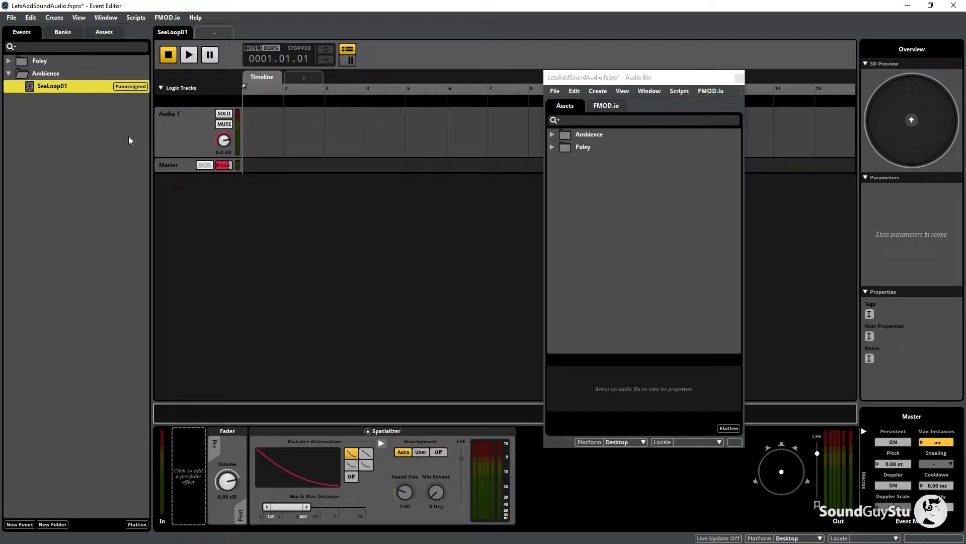
Rename the event's Audio 1 track as SeaLoop01
left_click(187, 130)
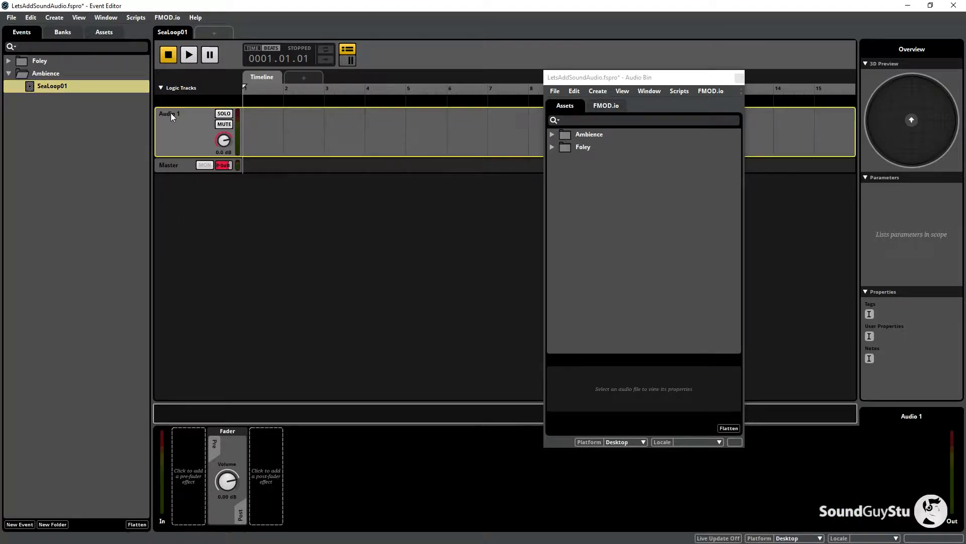
double_click(171, 113)
type("SeaLoop01")
Place WAT_Sea_Lapping_Loop_L.wav from the Ambience assets at the start of the SeaLoop01 track and close the Audio Bin
left_click(552, 135)
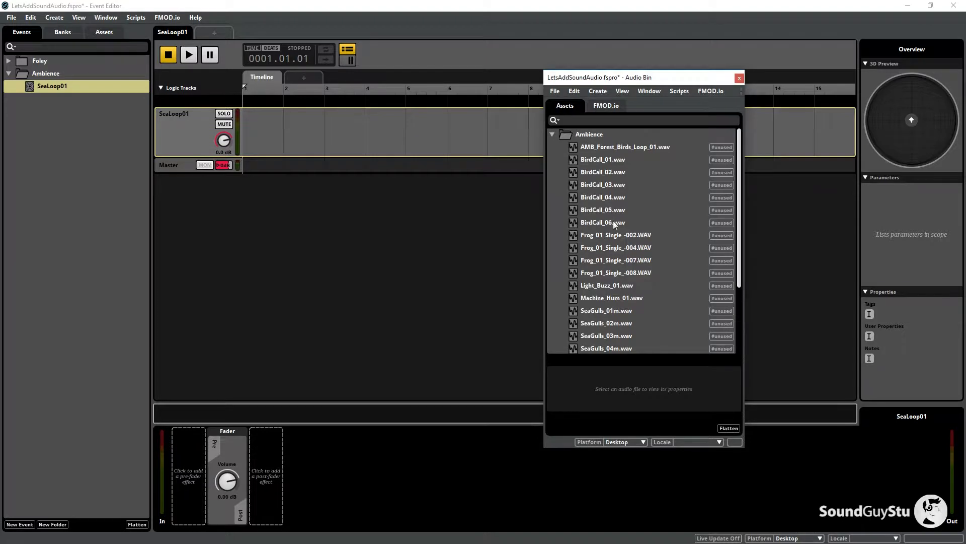
scroll(614, 237, "down", 3)
left_click(613, 312)
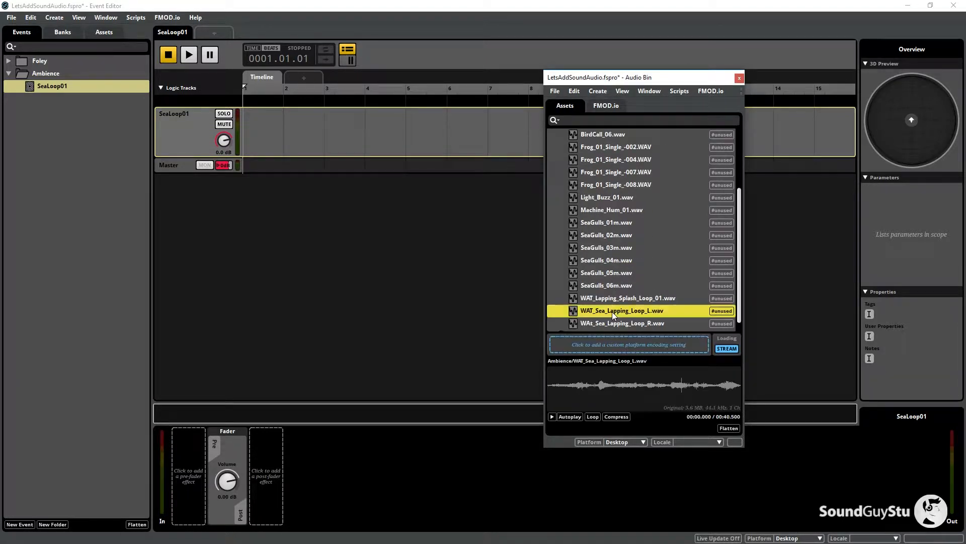
left_click_drag(617, 313, 321, 133)
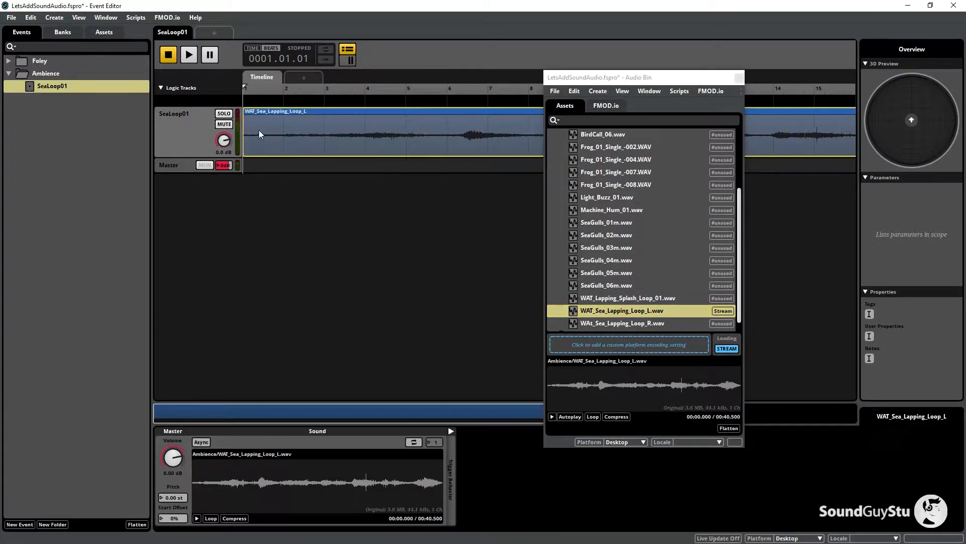
left_click(739, 78)
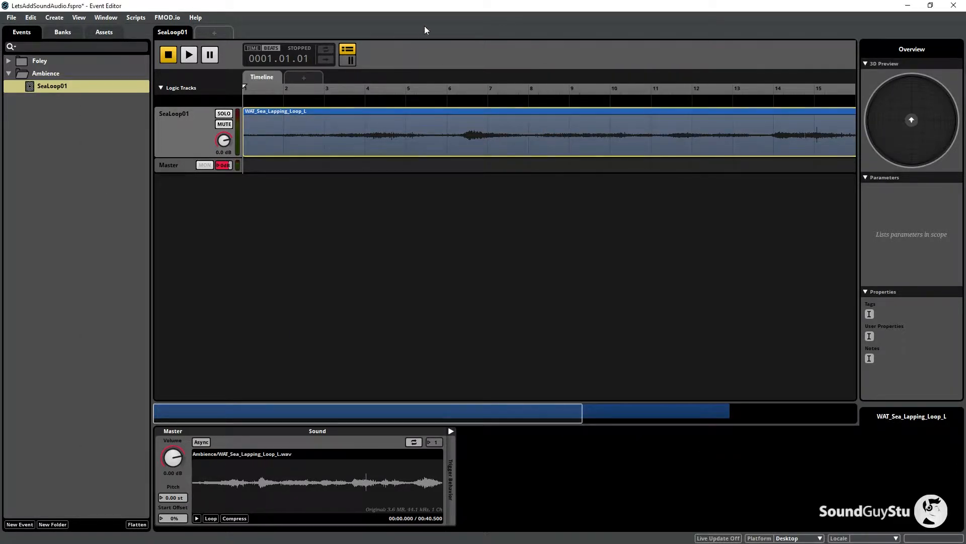
Add a loop region spanning the whole WAT_Sea_Lapping_Loop_L clip and play the SeaLoop01 event
scroll(485, 252, "down", 2)
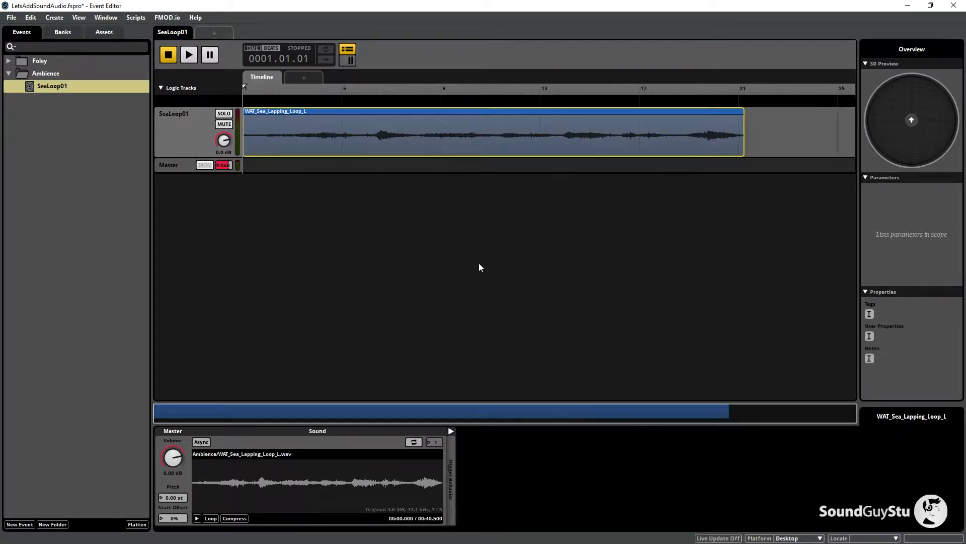
right_click(632, 132)
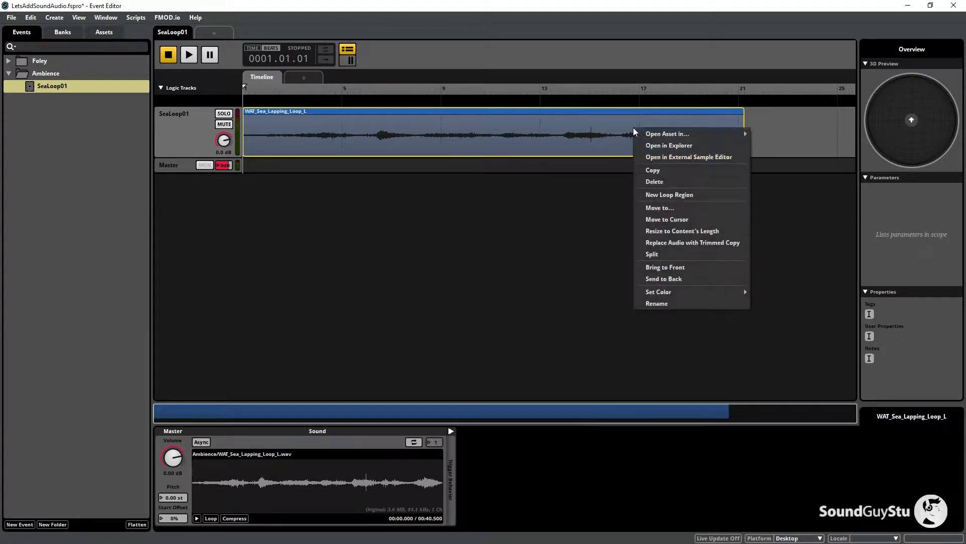
left_click(662, 195)
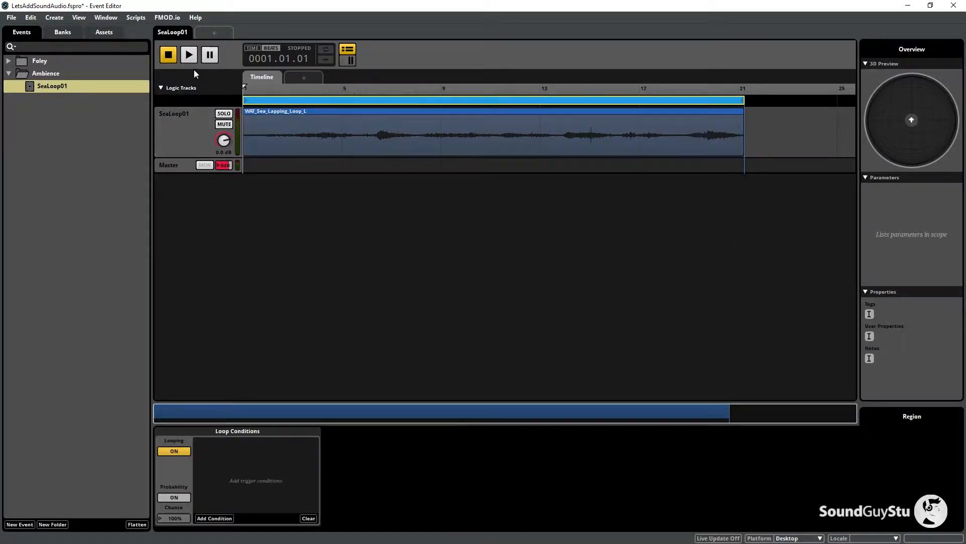
left_click(188, 56)
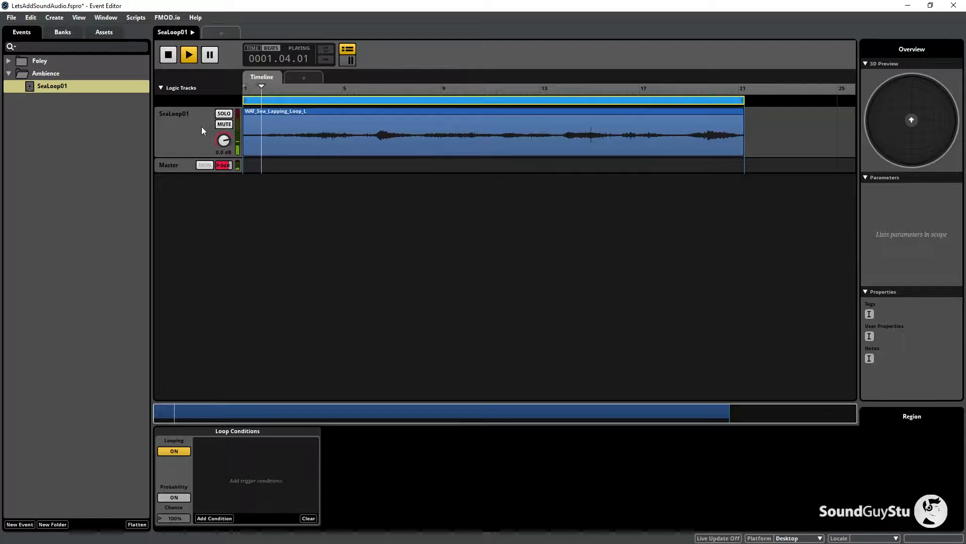
mouse_move(910, 119)
left_mouse_down()
mouse_move(899, 113)
mouse_move(929, 104)
mouse_move(930, 116)
mouse_move(901, 127)
mouse_move(911, 120)
left_mouse_up()
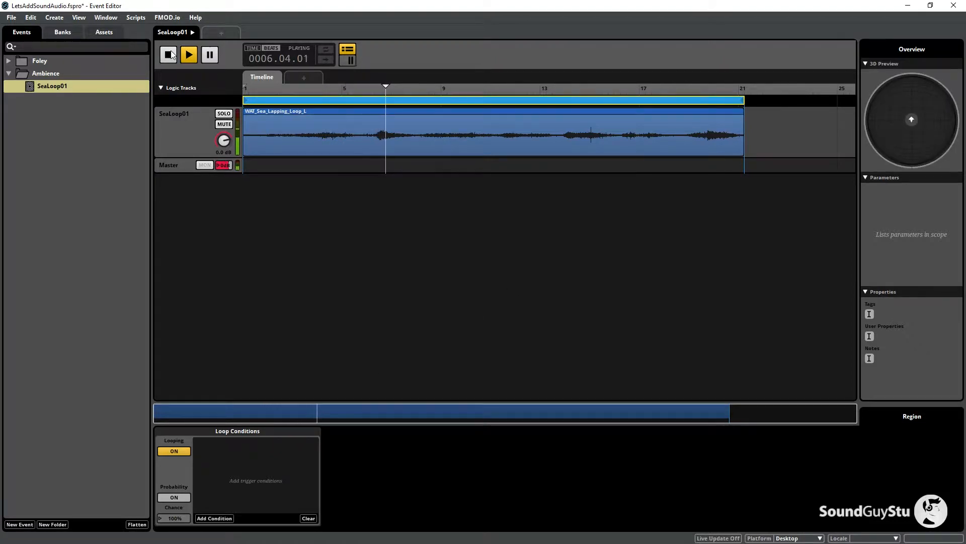
Stop playback and raise the minimum distance of the SeaLoop01 master track's Spatializer to 6.40
left_click(166, 166)
key("space")
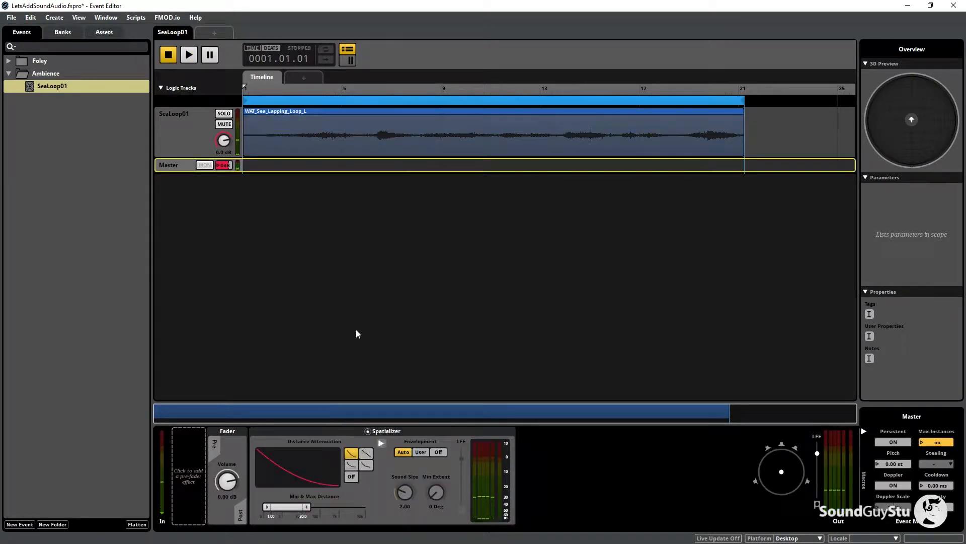
left_click_drag(267, 508, 282, 507)
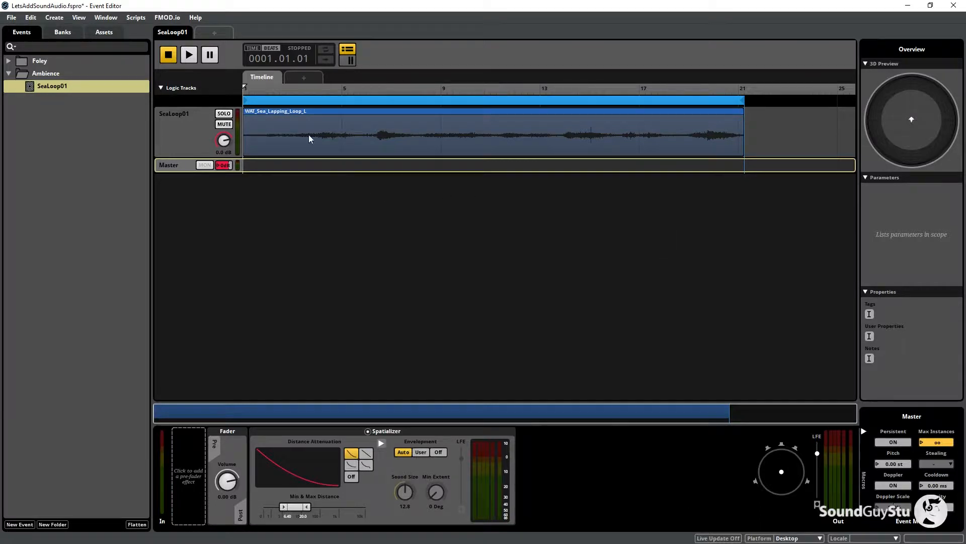
Duplicate the SeaLoop01 event and rename the copy as SeaLoop02
right_click(59, 88)
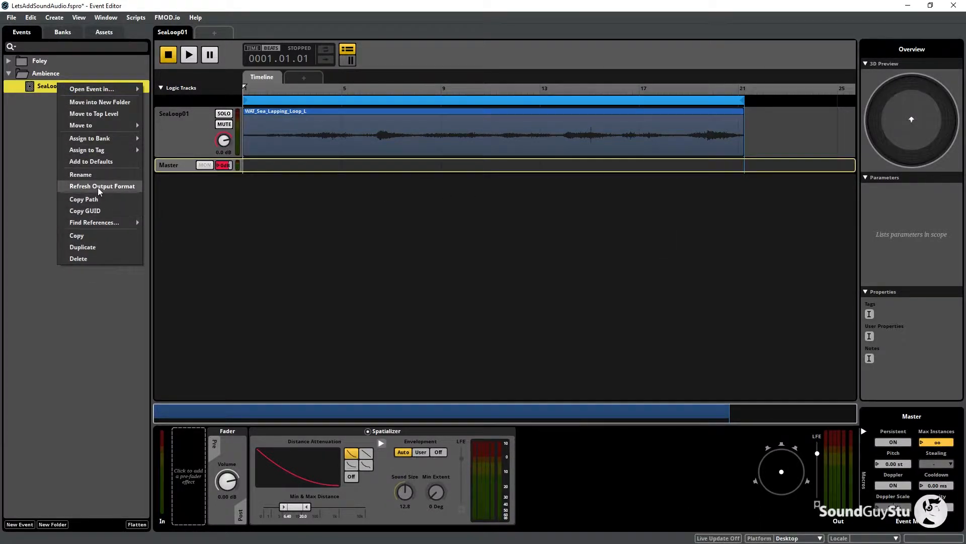
left_click(99, 246)
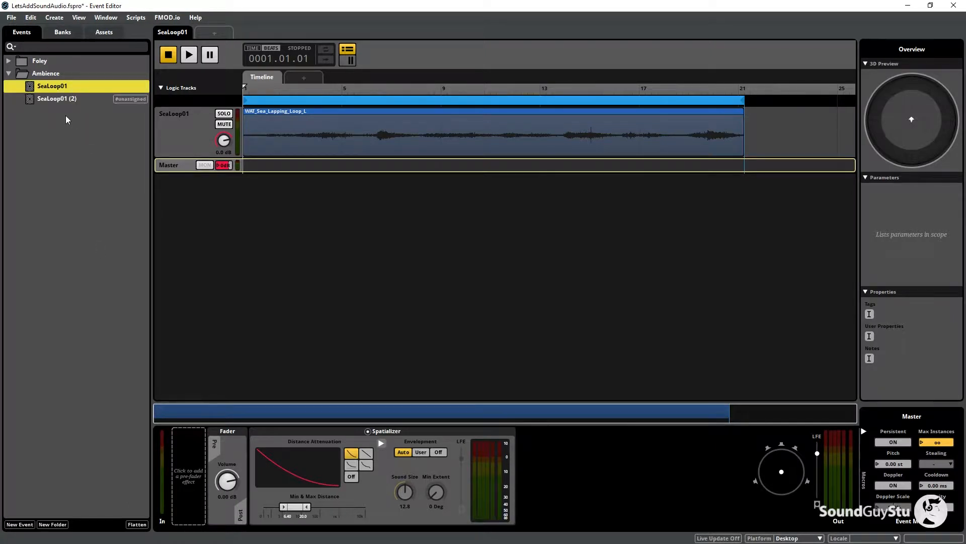
left_click(53, 99)
right_click(52, 98)
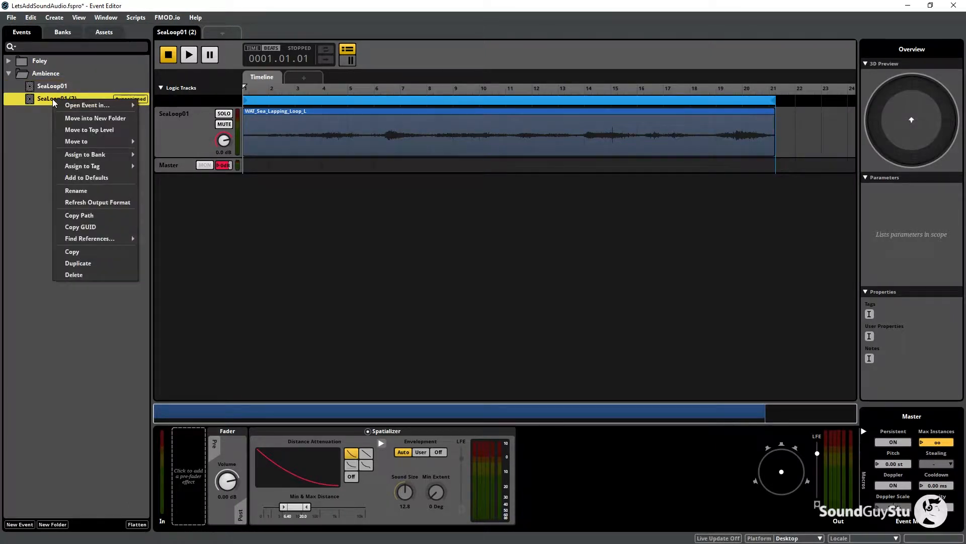
left_click(92, 192)
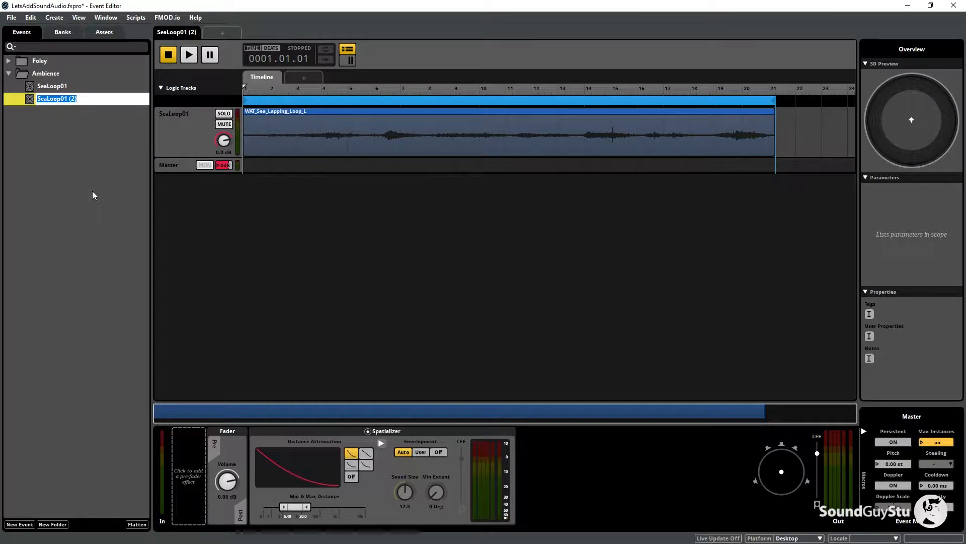
type("SeaLoop02")
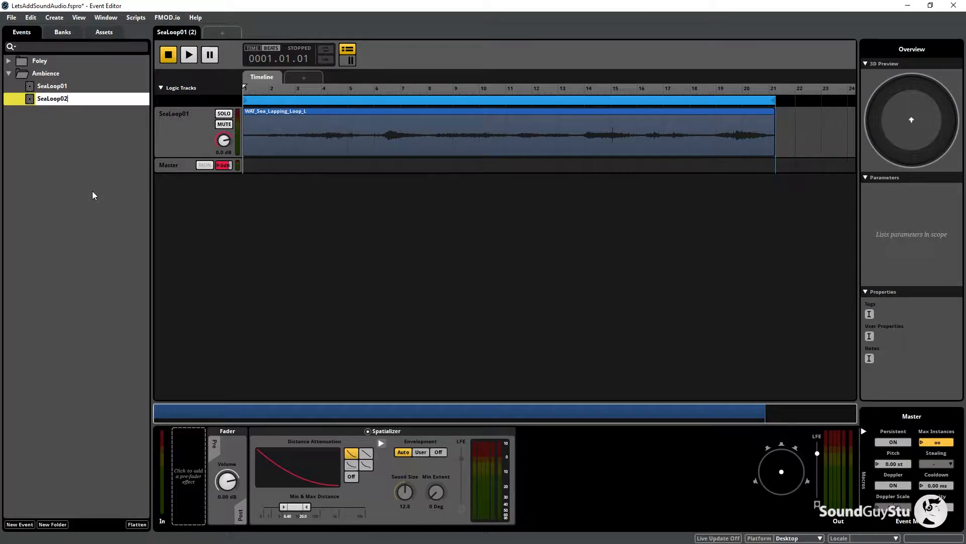
key("Return")
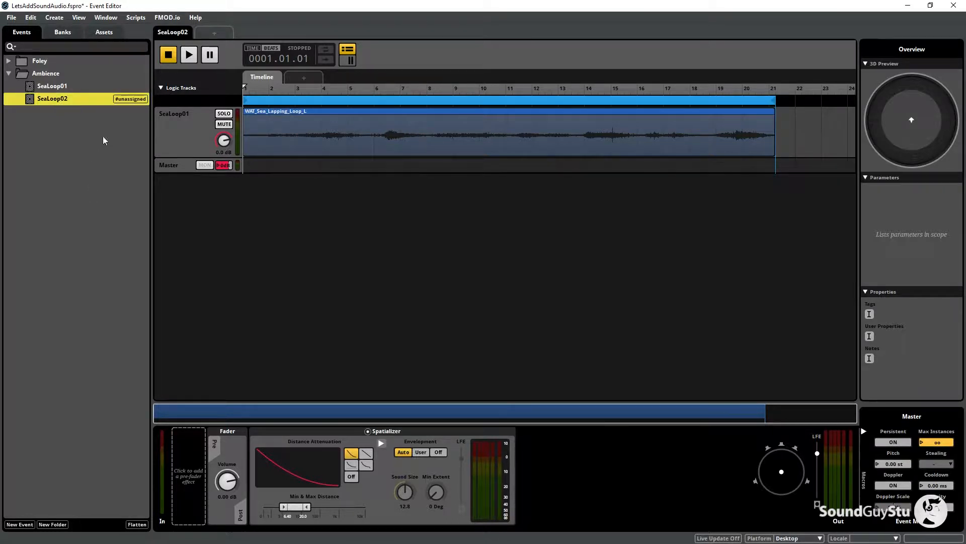
Assign the SeaLoop02 event to the Ambience bank
right_click(89, 98)
mouse_move(135, 156)
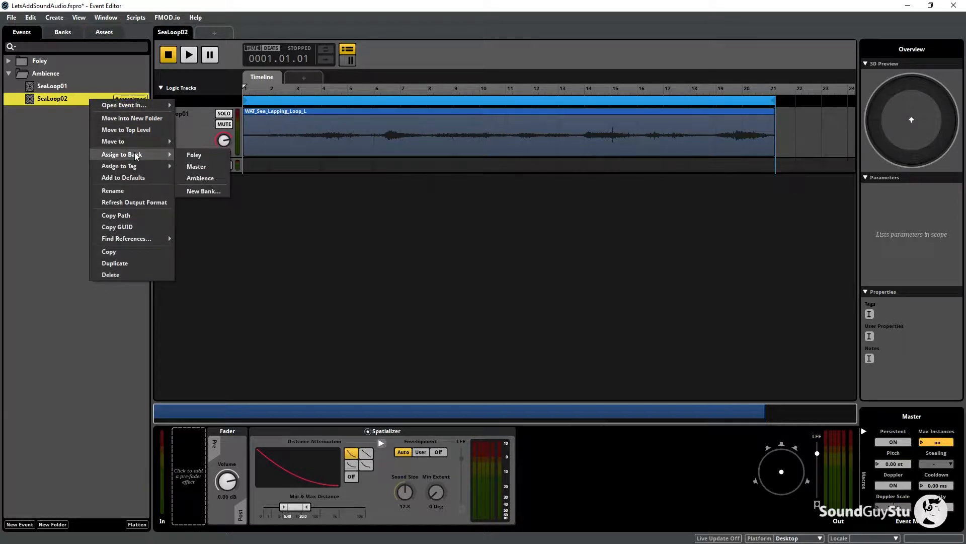
left_click(194, 178)
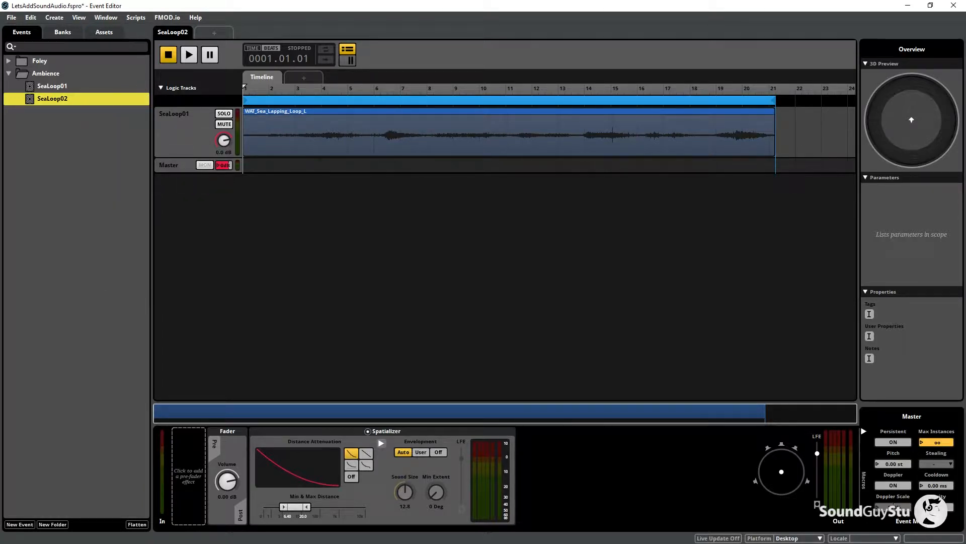
Open the Audio Bin and replace the clip on SeaLoop02's track with WAt_Sea_Lapping_Loop_R.wav, aligned to the start of the timeline
key("ctrl+3")
left_click_drag(392, 108, 639, 33)
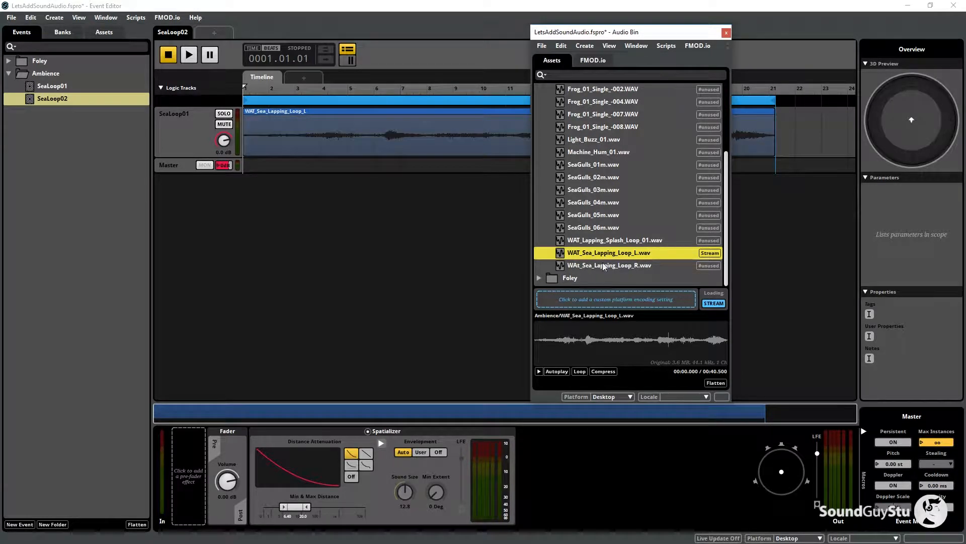
left_click(627, 265)
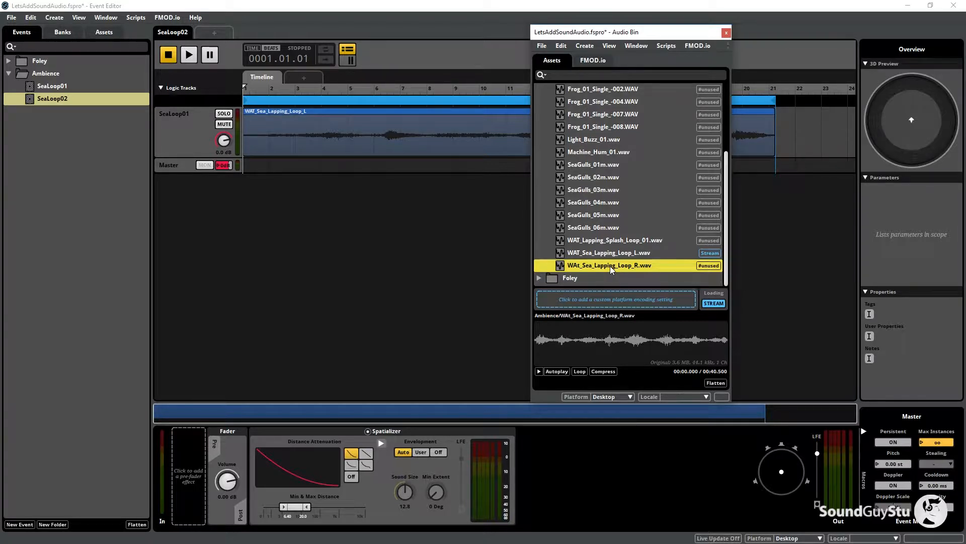
left_click(336, 126)
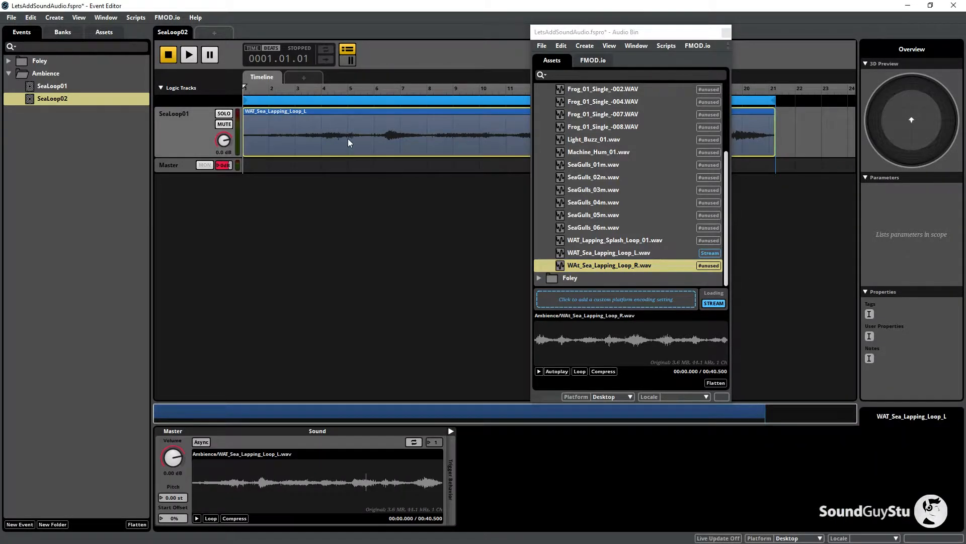
key("Delete")
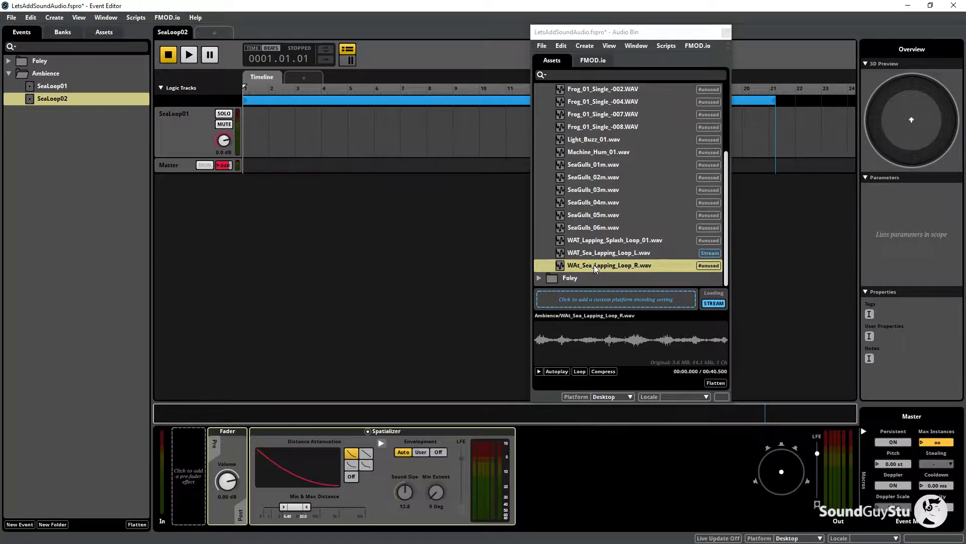
left_click_drag(594, 264, 324, 133)
left_click_drag(407, 136, 312, 177)
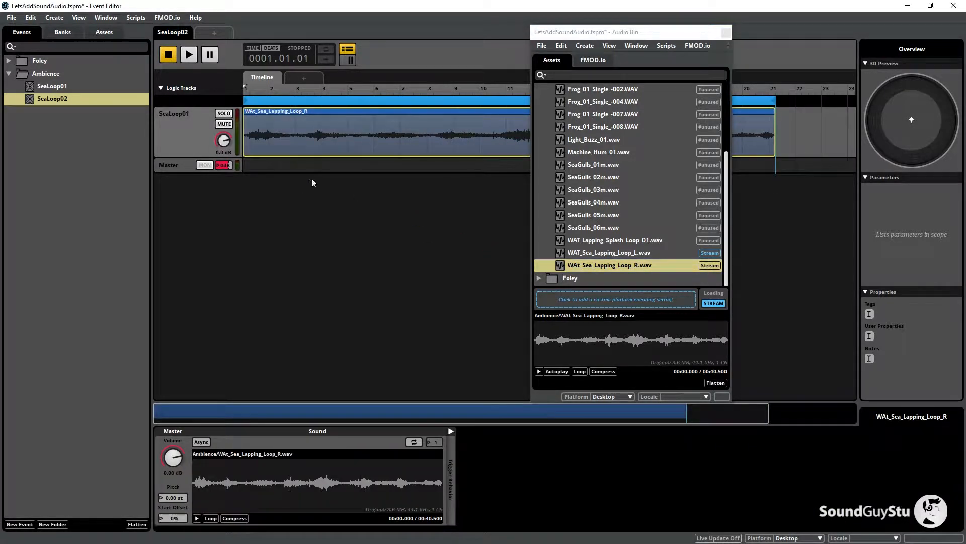
Play the SeaLoop02 event briefly to check its sound, stop it and deselect the event
left_click(191, 59)
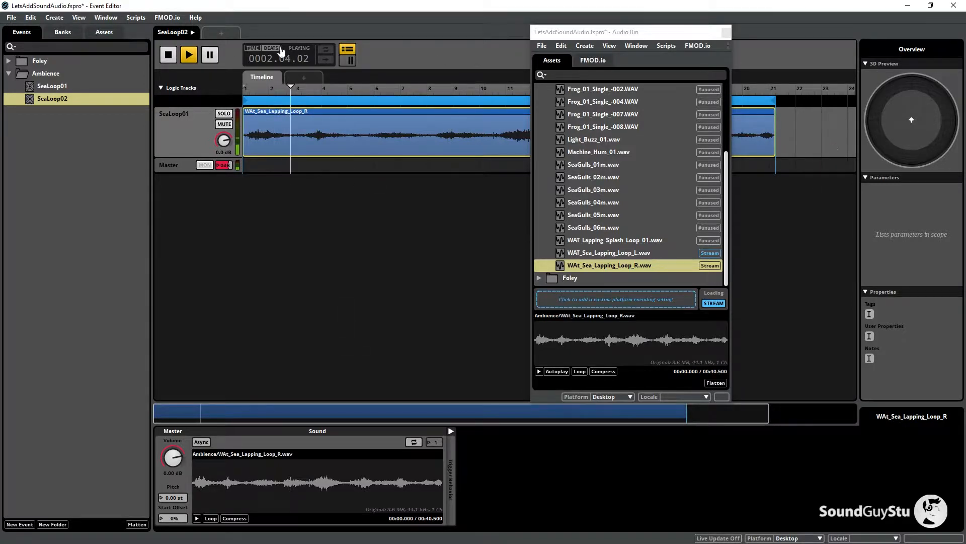
left_click(170, 56)
left_click(45, 148)
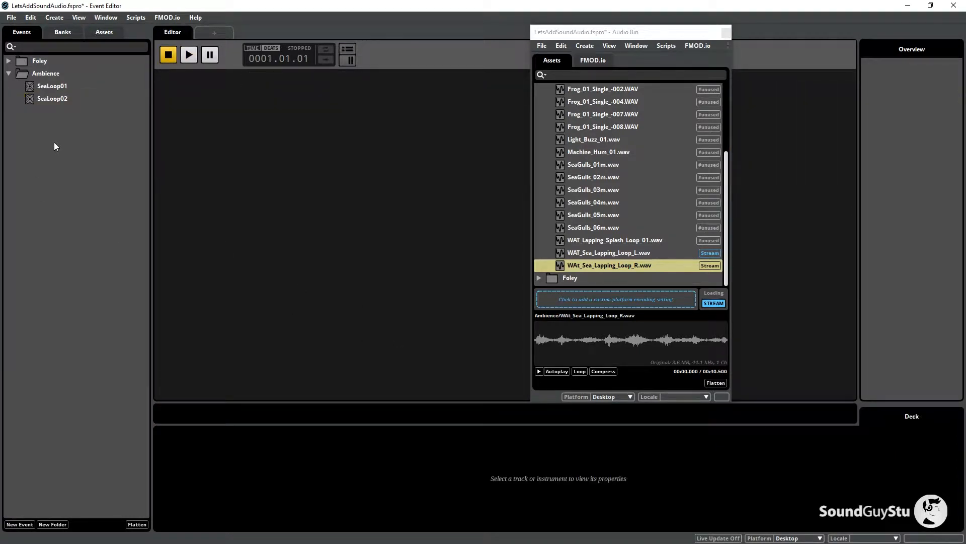
Create a new 3D event named BoatSplash inside the Ambience event folder
right_click(47, 74)
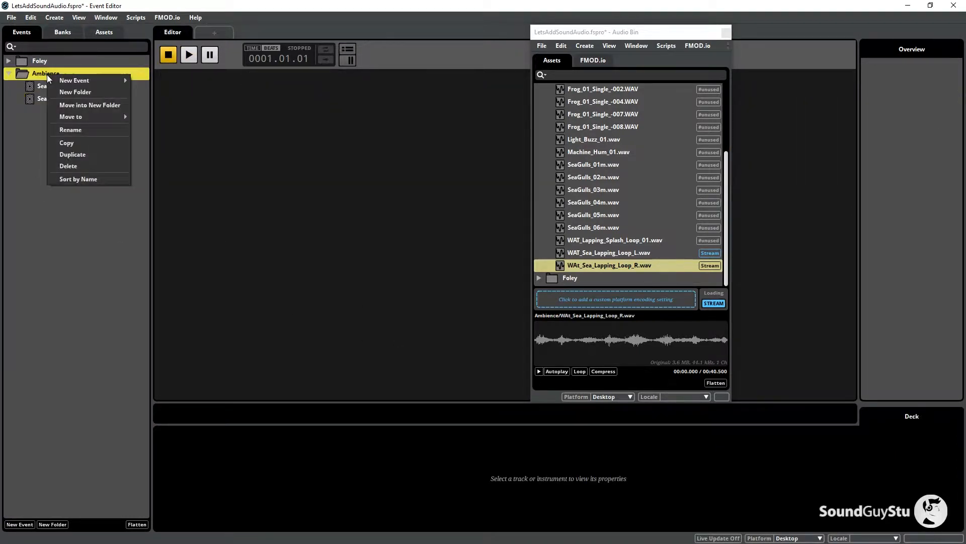
mouse_move(74, 80)
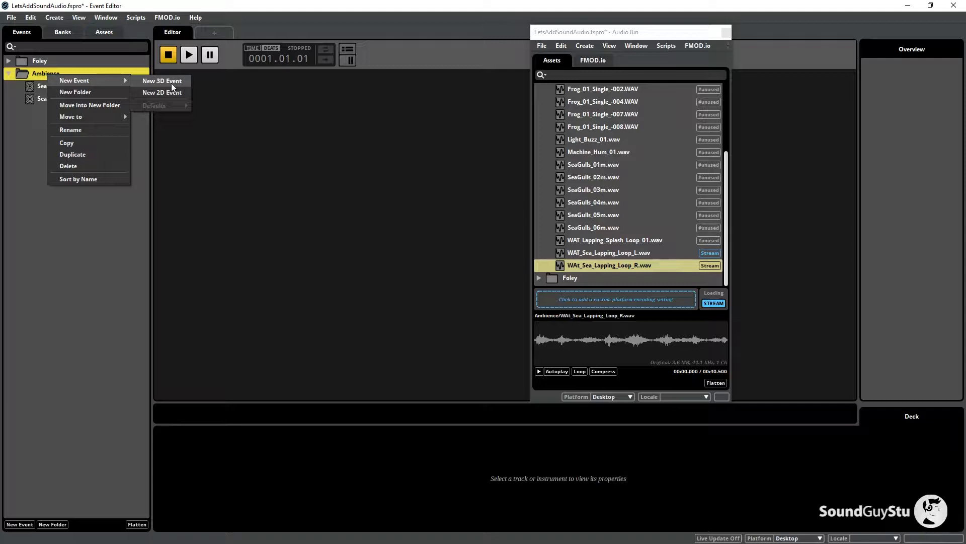
left_click(171, 83)
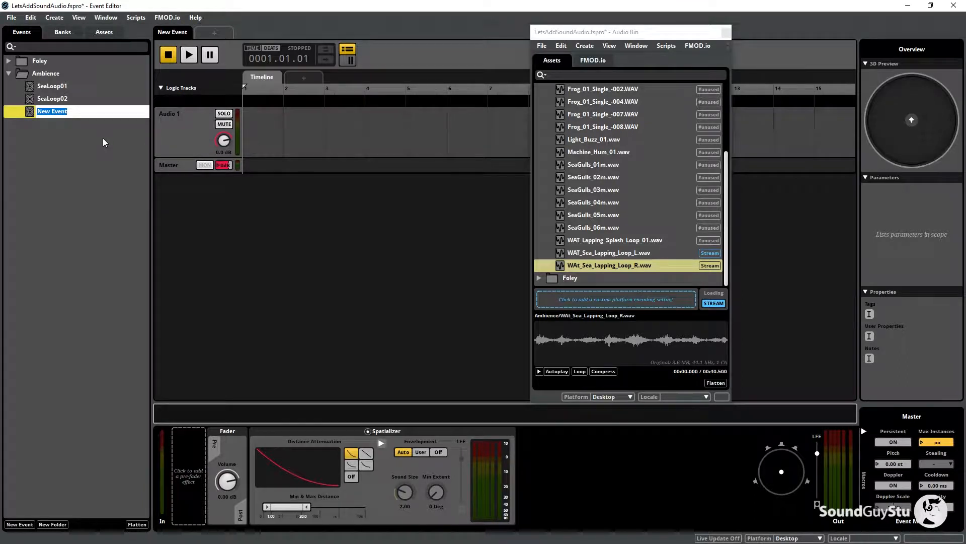
type("BoatSplah")
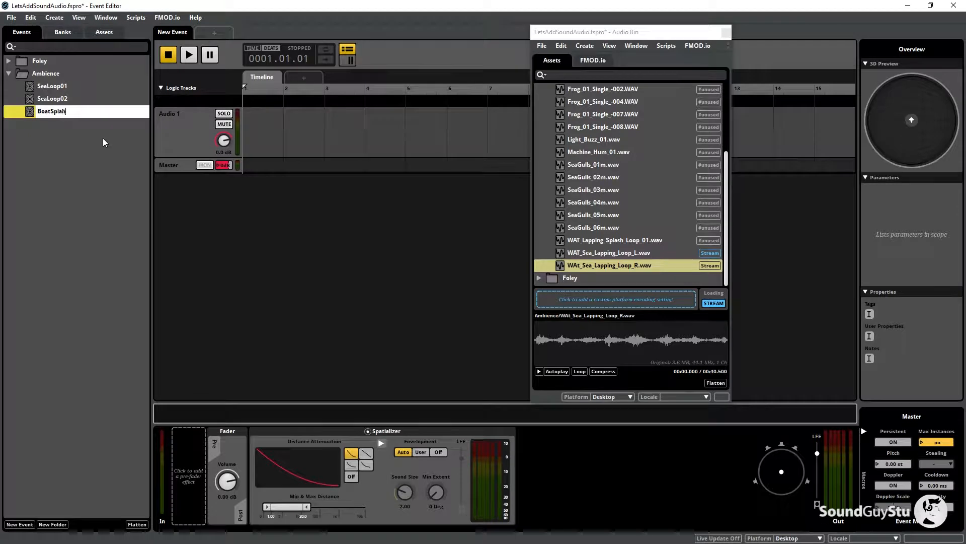
key("BackSpace")
type("sh")
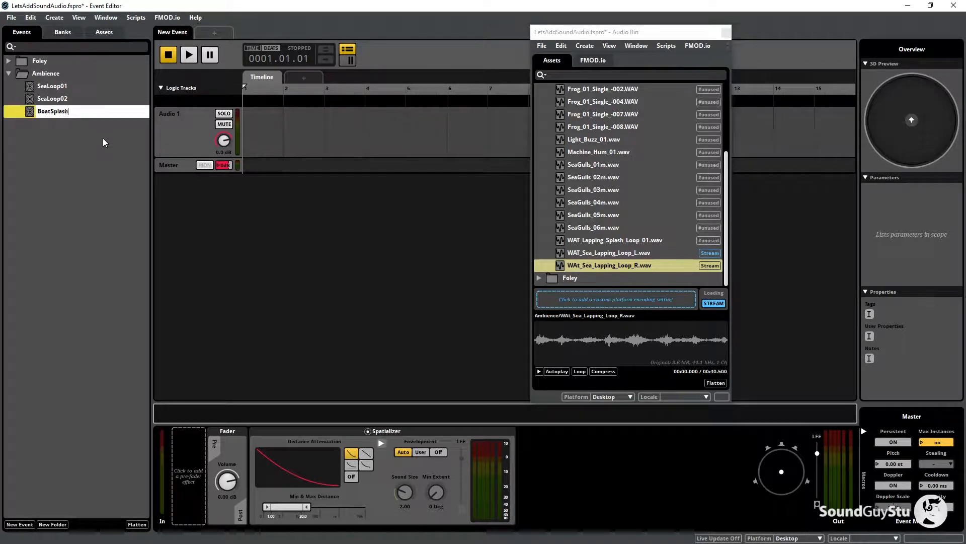
left_click(85, 126)
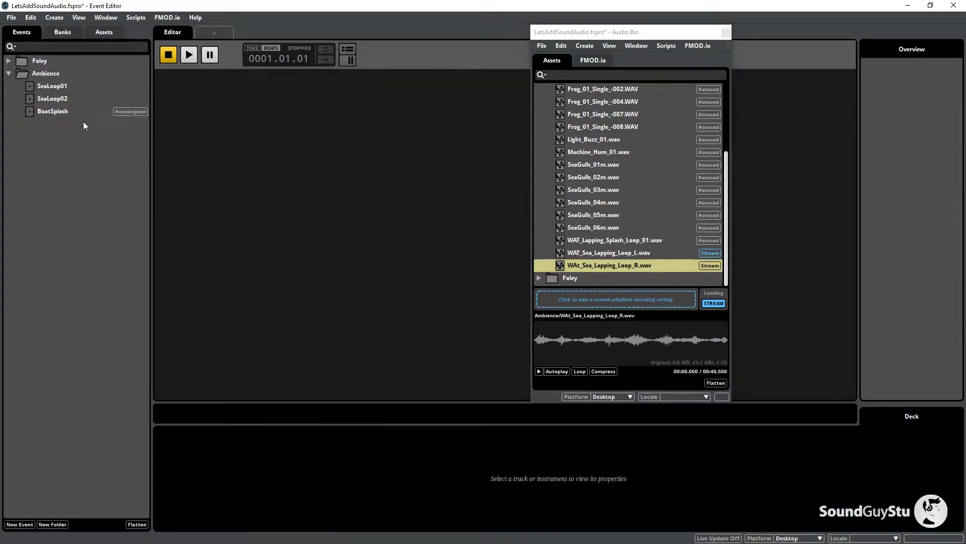
Assign the BoatSplash event to the Ambience bank
left_click(85, 111)
right_click(86, 110)
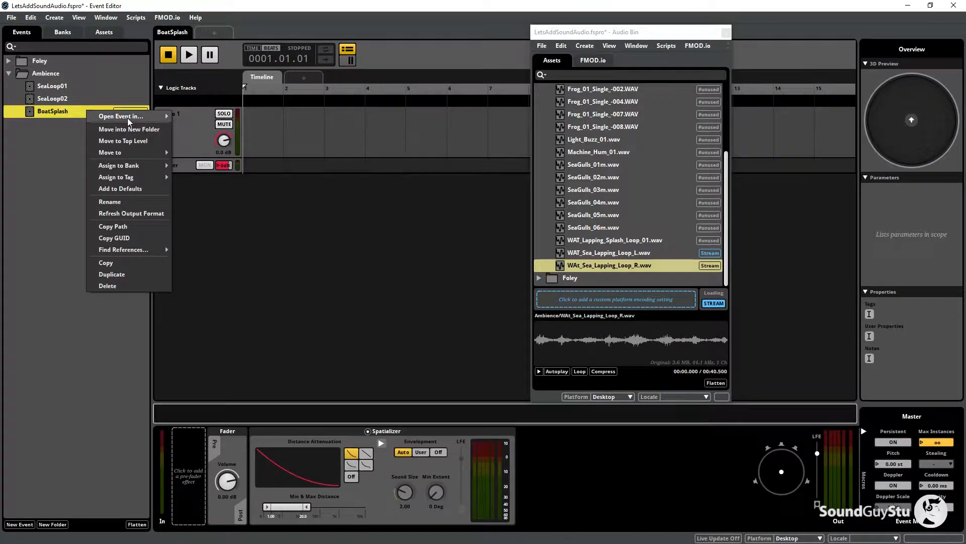
left_click(190, 190)
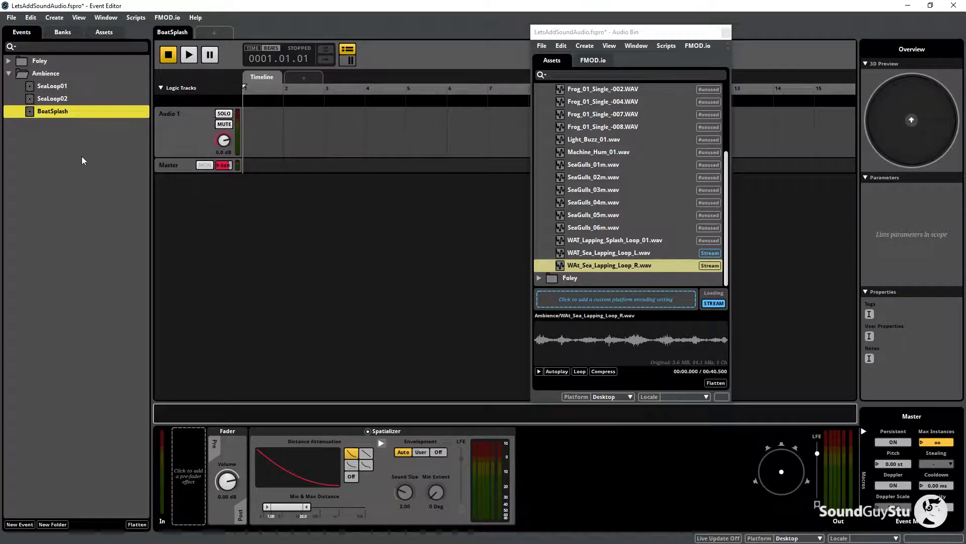
Rename the BoatSplash event's Audio 1 track as BoatSplash
double_click(165, 114)
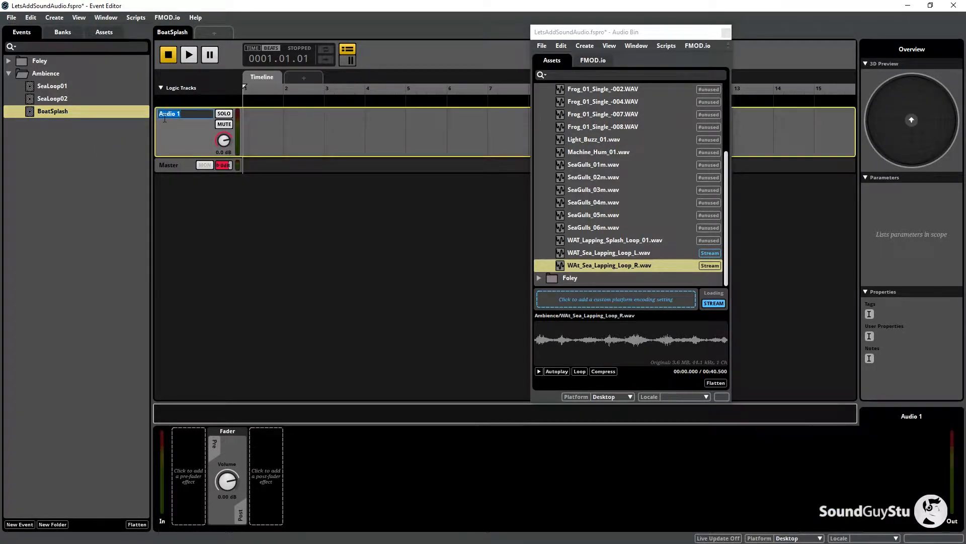
type("BoatSplash")
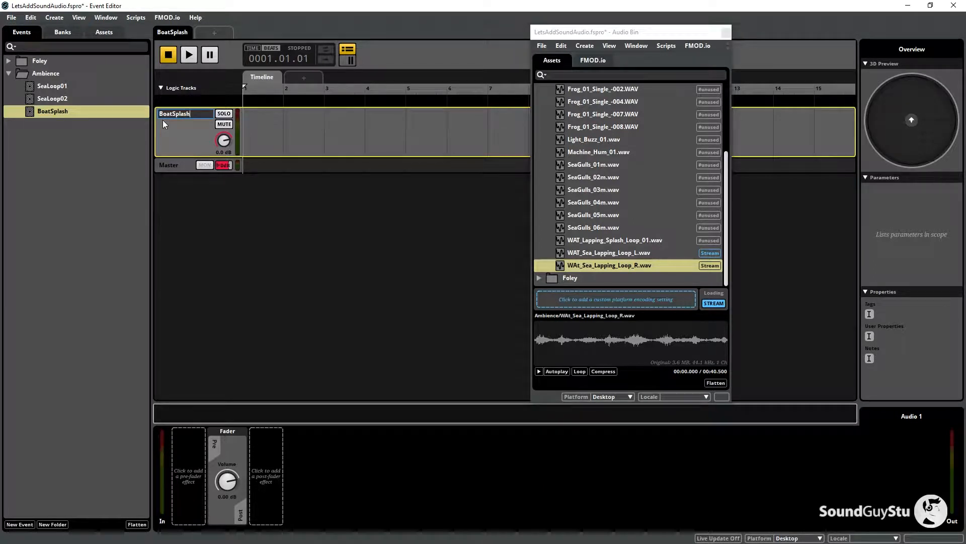
key("Return")
Place WAT_Lapping_Splash_Loop_01.wav at the start of the BoatSplash track, play it and add a loop region spanning the clip
left_click_drag(601, 239, 287, 120)
key("space")
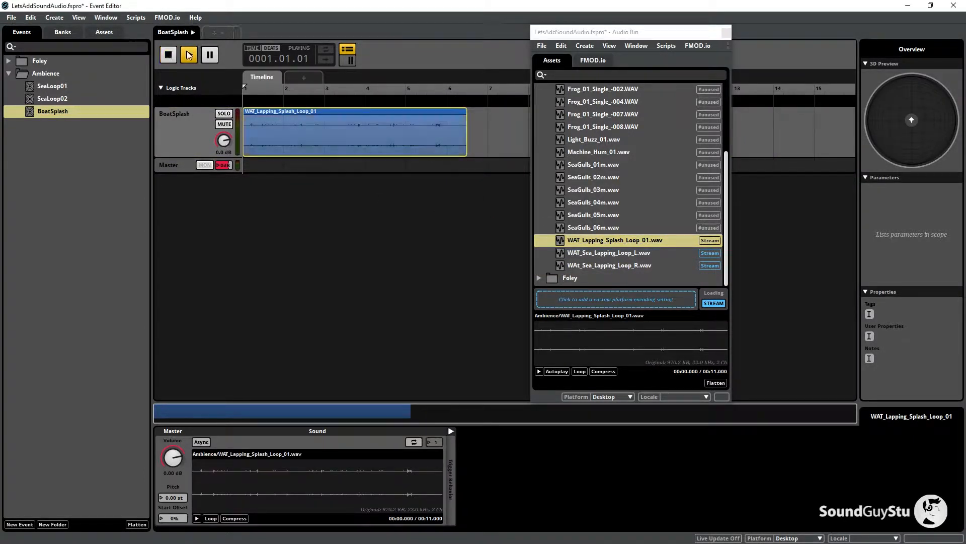
right_click(292, 127)
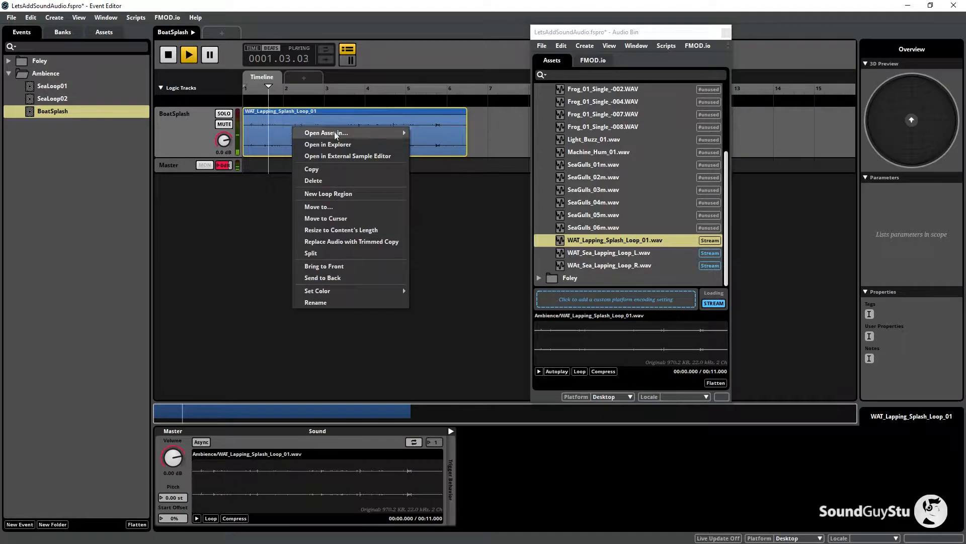
left_click(356, 195)
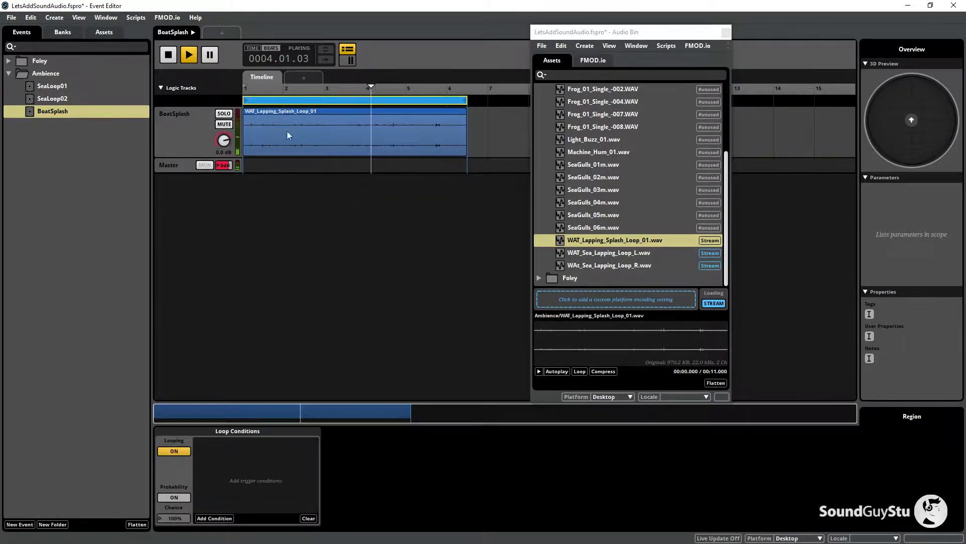
Stop playback and set the BoatSplash event's spatializer distance range to about 2.60 minimum and 8.80 maximum
left_click(168, 54)
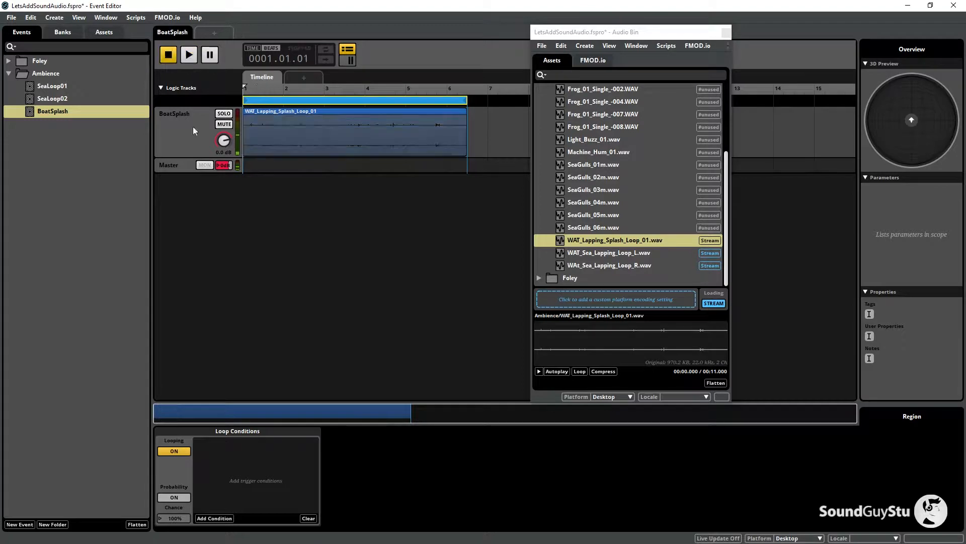
left_click(184, 167)
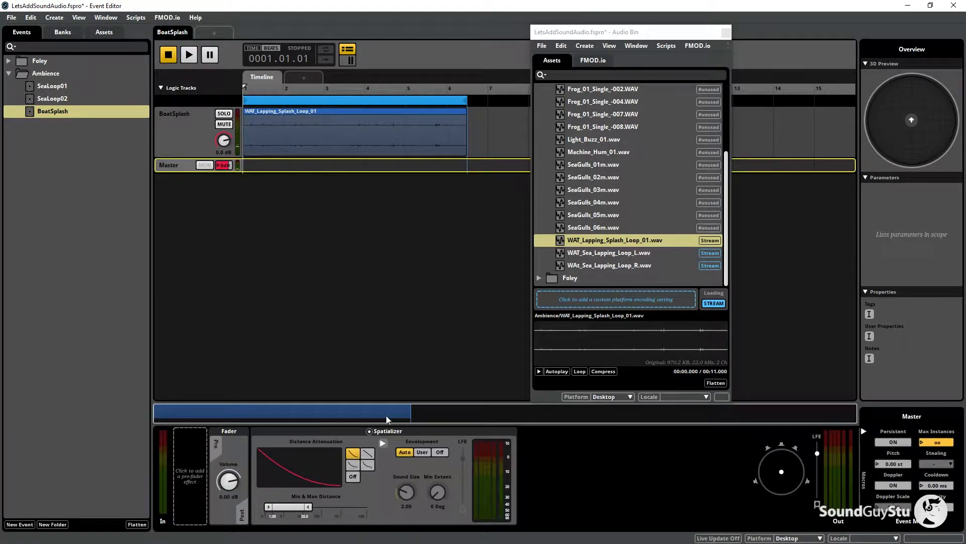
mouse_move(268, 507)
left_mouse_down()
mouse_move(304, 510)
mouse_move(273, 509)
left_mouse_up()
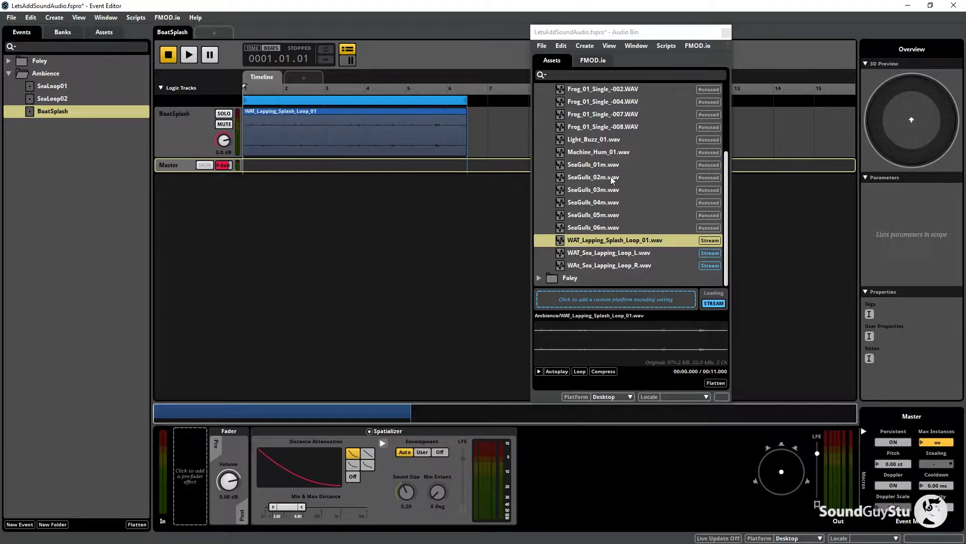
left_click(92, 169)
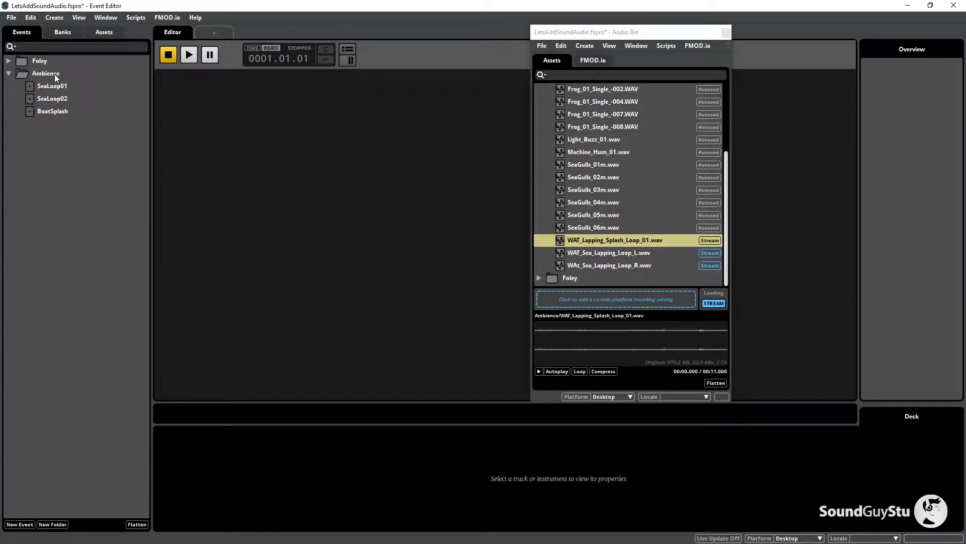
Create a subfolder named Beach inside the Ambience event folder
left_click(55, 74)
right_click(55, 74)
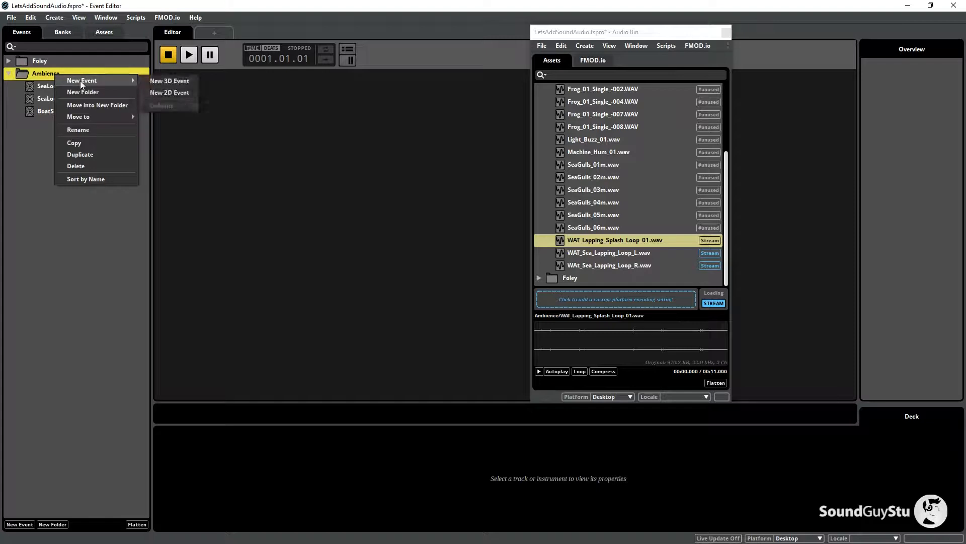
left_click(85, 94)
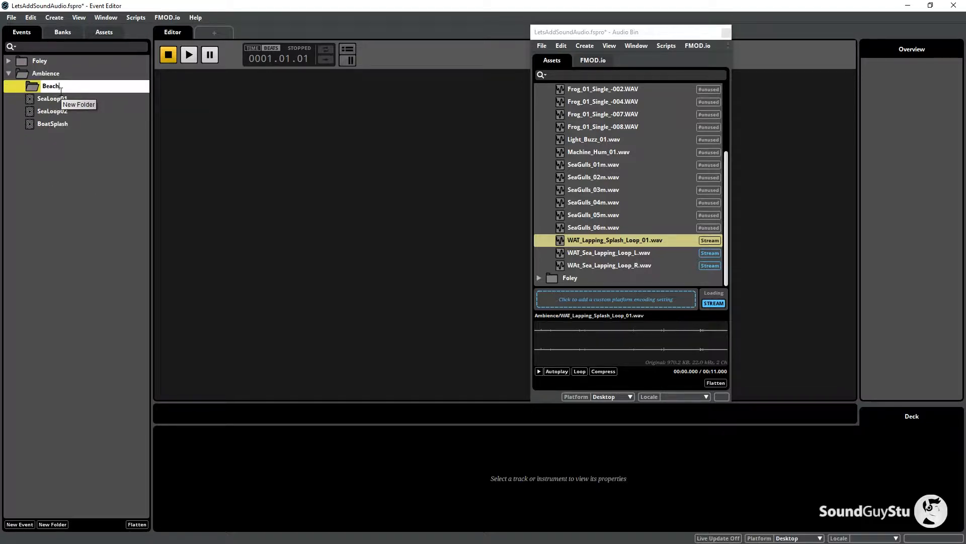
key("Return")
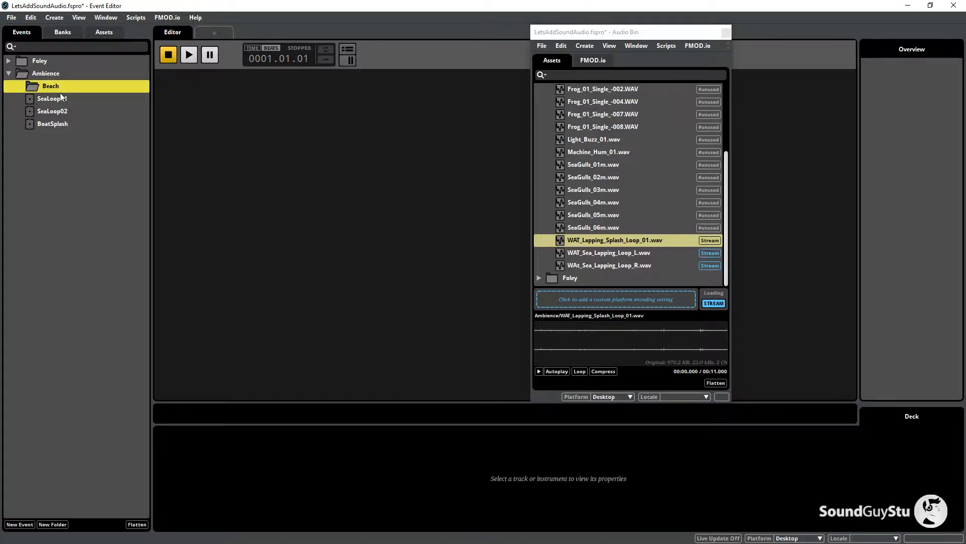
Move the SeaLoop01, SeaLoop02 and BoatSplash events into the Beach folder
left_click(60, 97)
left_click(64, 125, "shift")
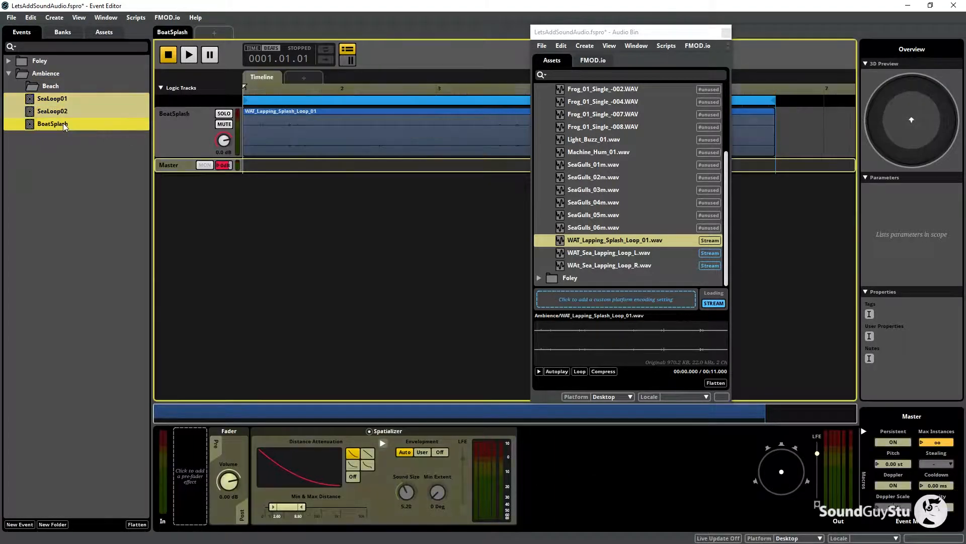
left_click_drag(64, 126, 61, 89)
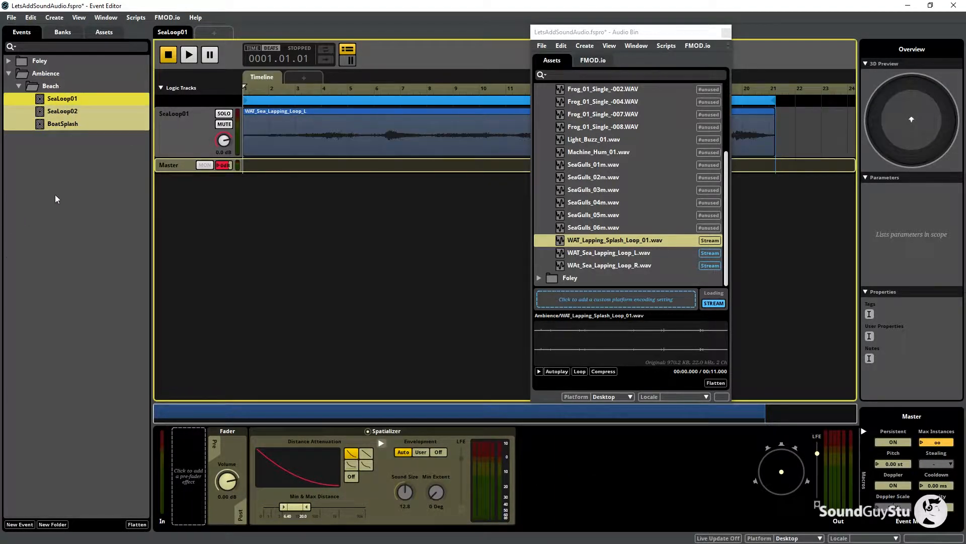
left_click(84, 177)
Create a new 3D event named Gulls inside the Beach folder
left_click(53, 86)
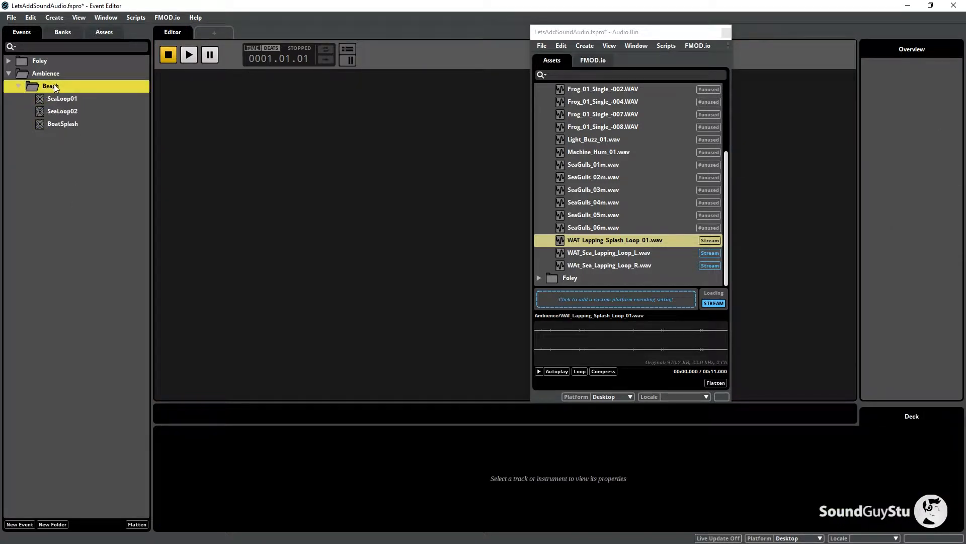
right_click(53, 85)
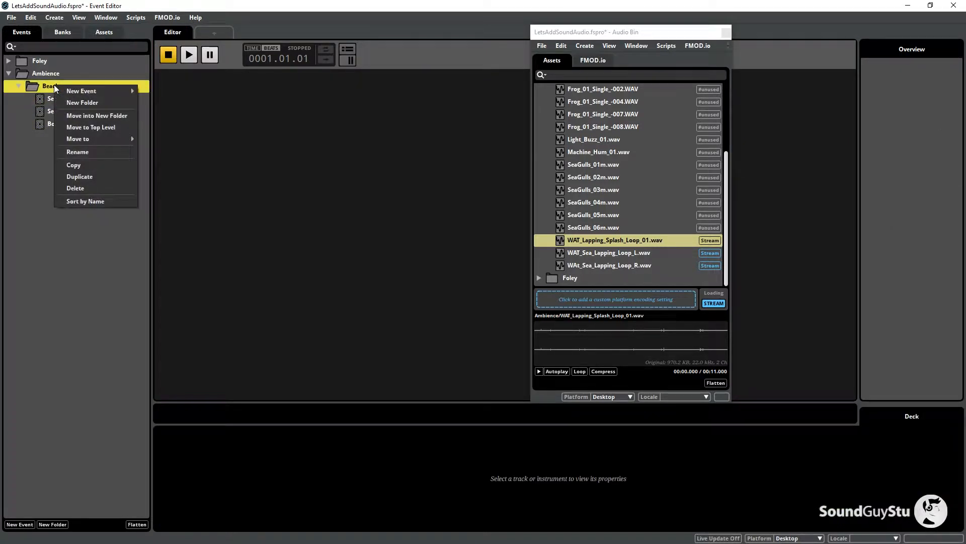
mouse_move(87, 92)
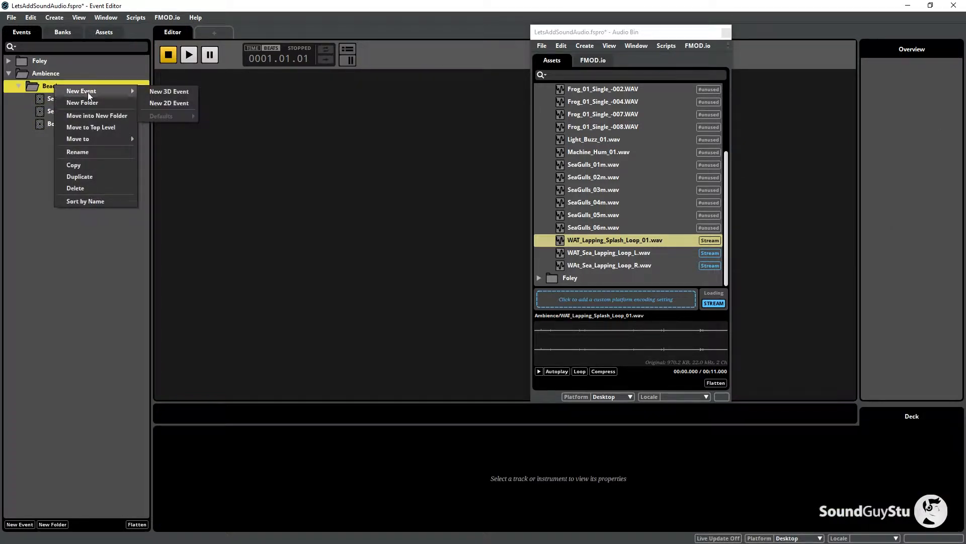
left_click(164, 92)
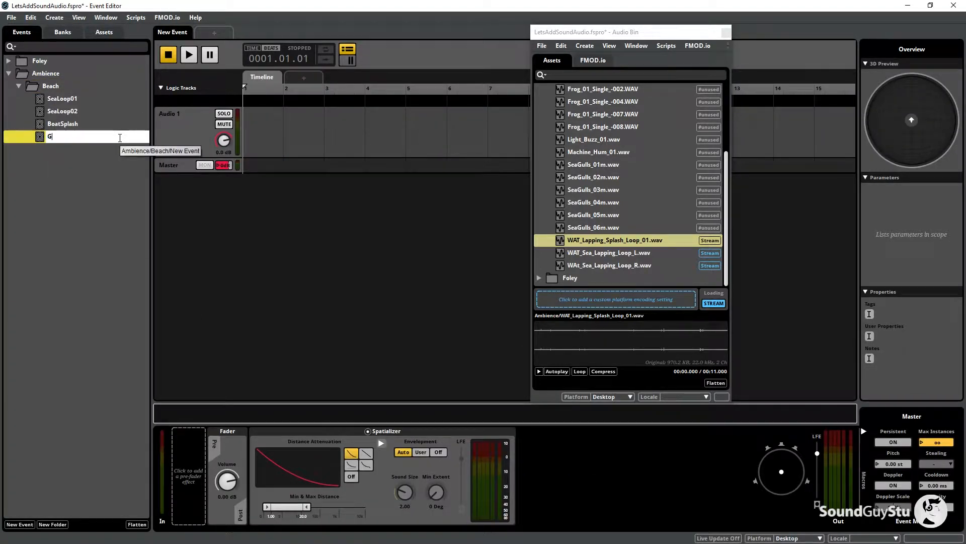
key("Return")
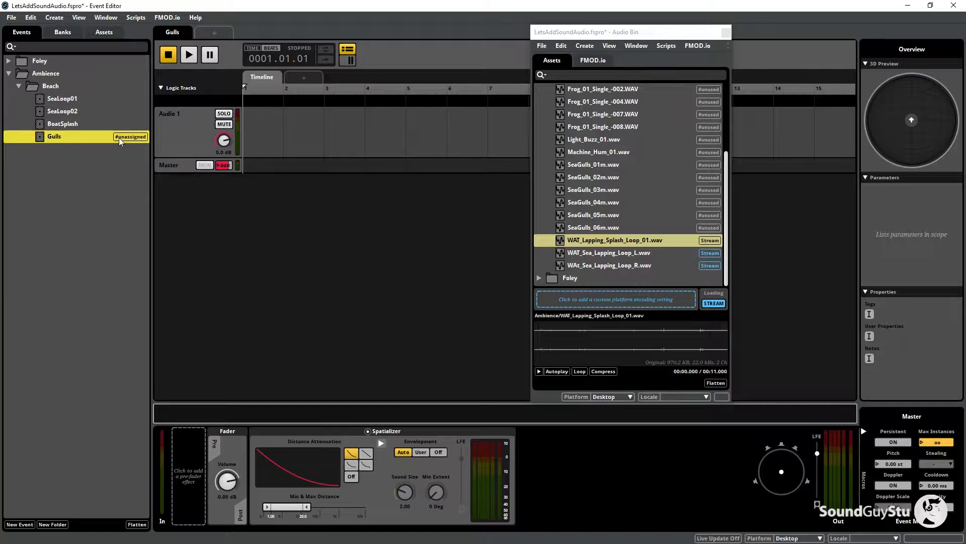
Assign the Gulls event to the Ambience bank
right_click(69, 140)
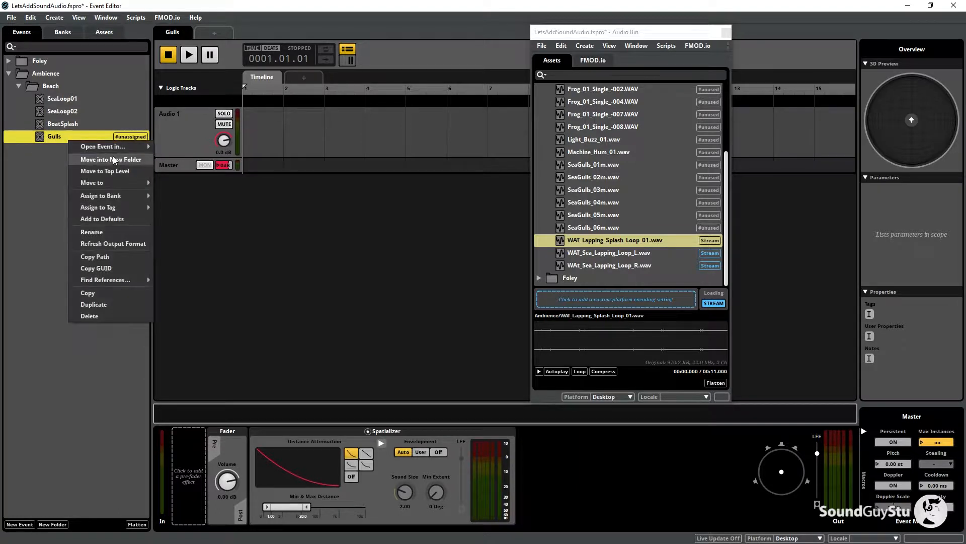
mouse_move(126, 198)
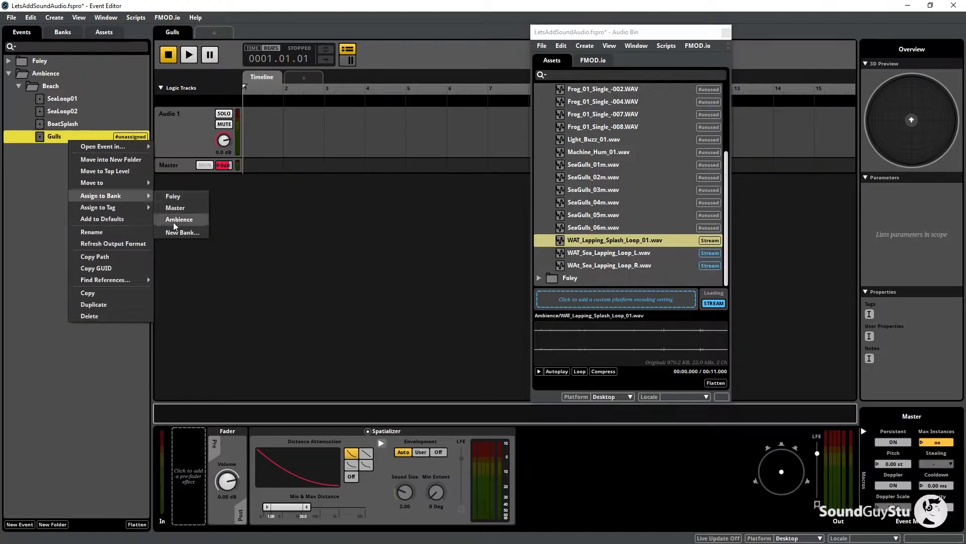
left_click(173, 222)
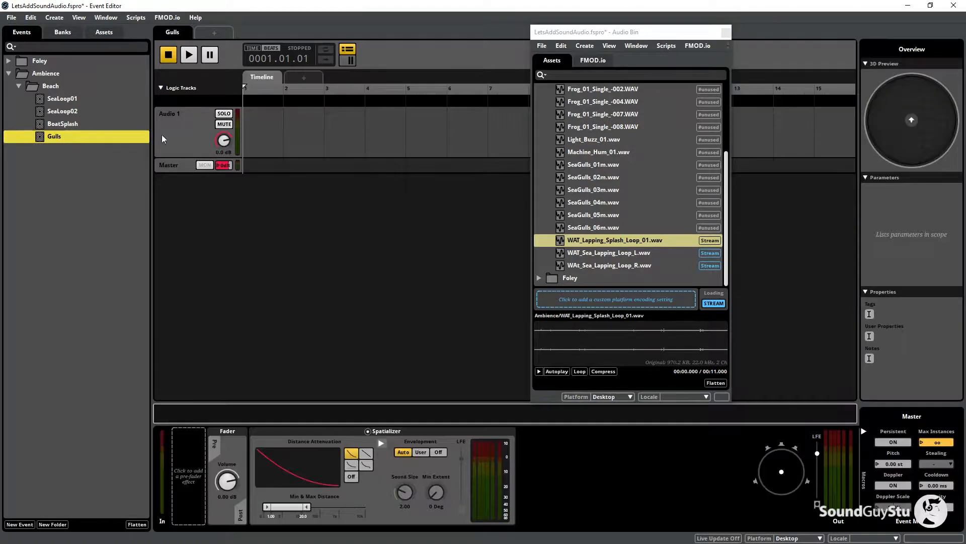
Rename the Gulls event's Audio 1 track as Gulls
left_click(605, 165)
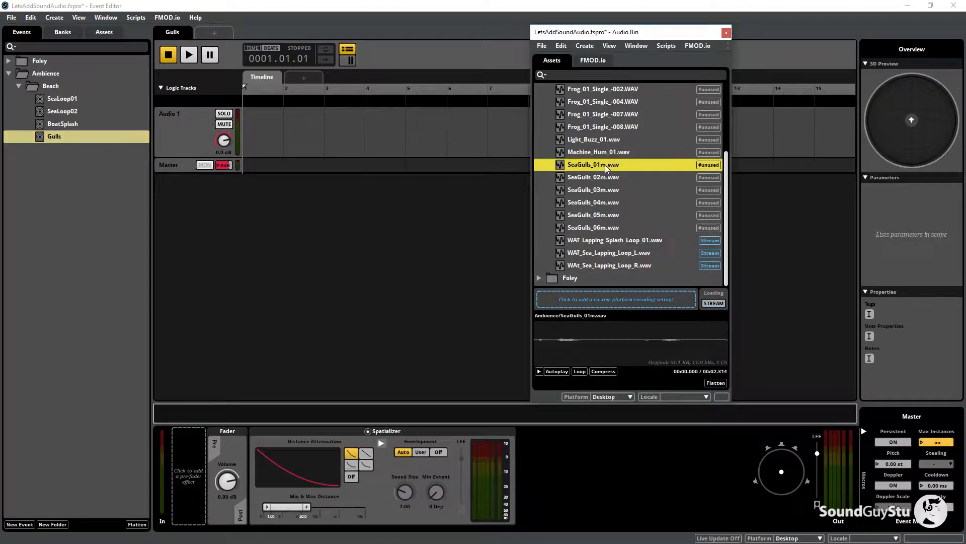
left_click(603, 228, "shift")
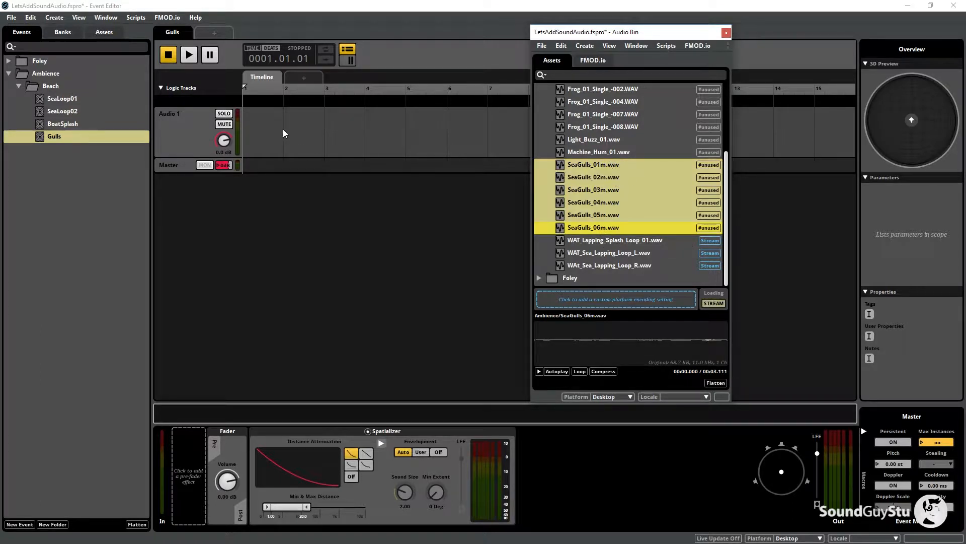
double_click(177, 116)
type("Gulls")
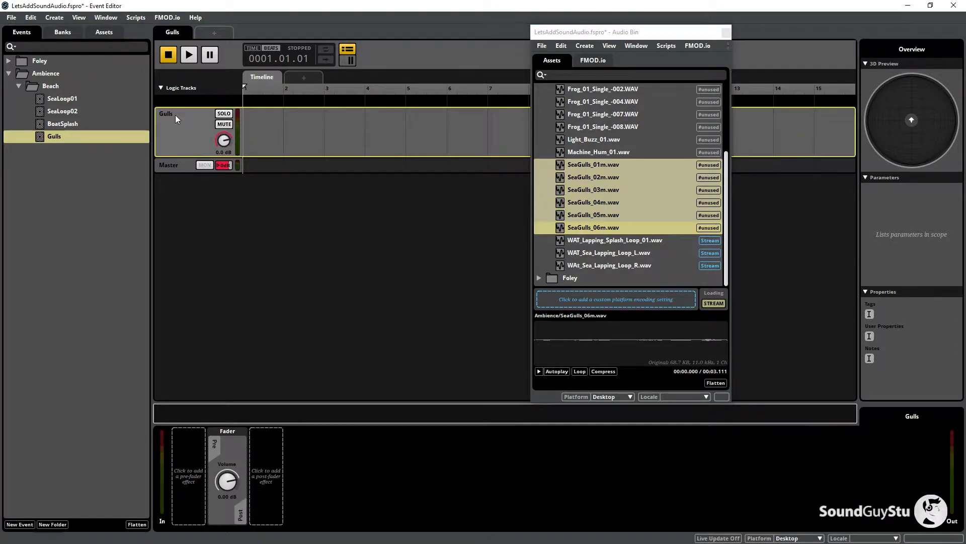
Add a scatterer instrument to the Gulls track and align it with the start of the timeline
right_click(255, 121)
left_click(298, 161)
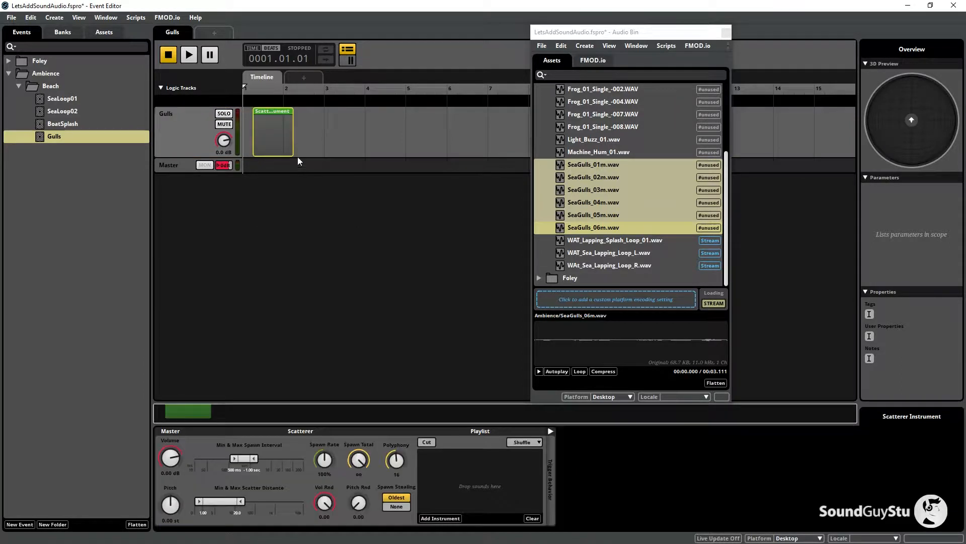
left_click_drag(271, 113, 261, 113)
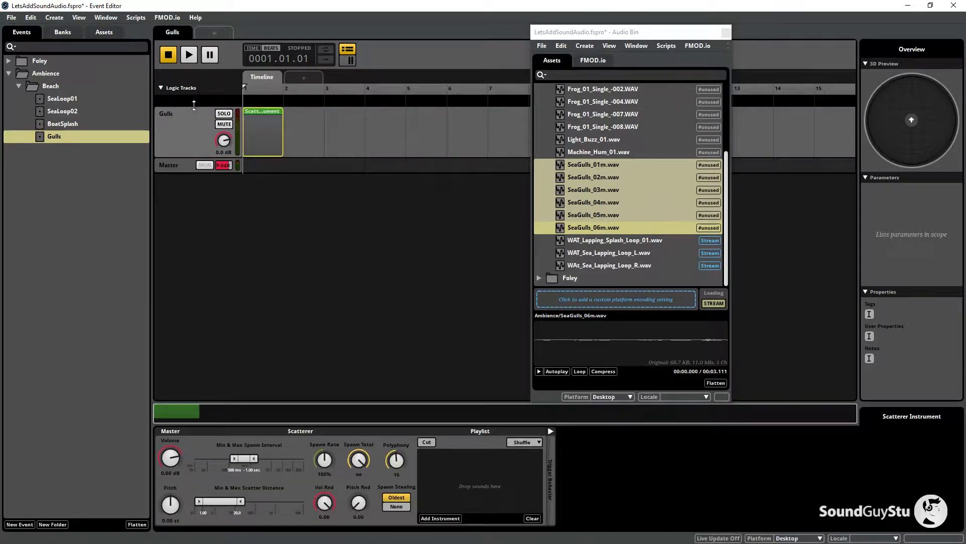
Add the six files SeaGulls_01m.wav through SeaGulls_06m.wav to the scatterer instrument's playlist
left_click(617, 167)
left_click(597, 228, "shift")
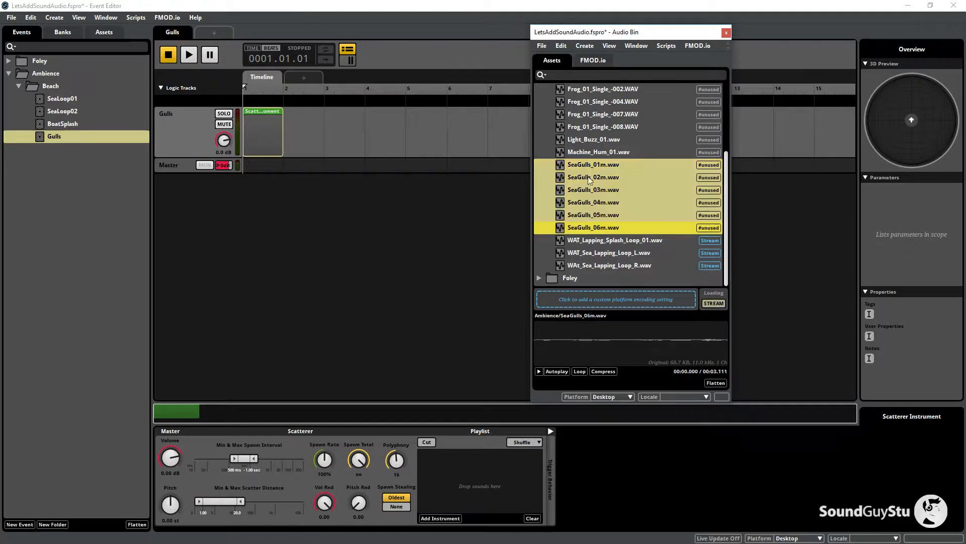
left_click_drag(581, 163, 481, 472)
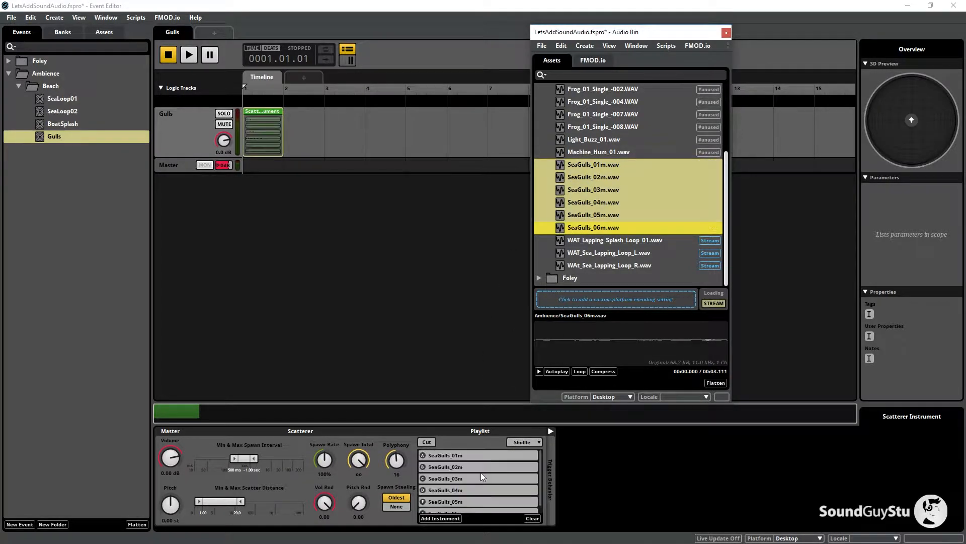
Add a loop region spanning the scatterer instrument and play the Gulls event
right_click(267, 112)
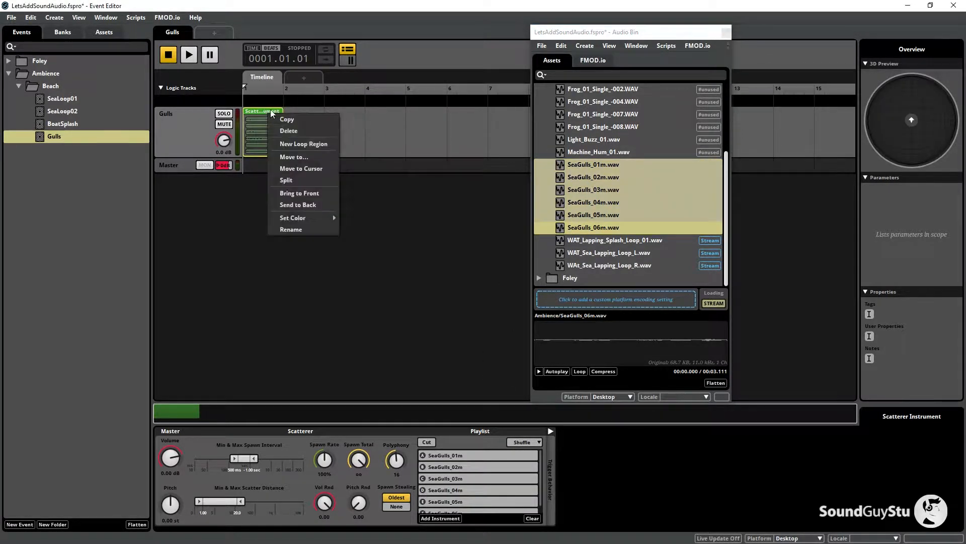
left_click(320, 144)
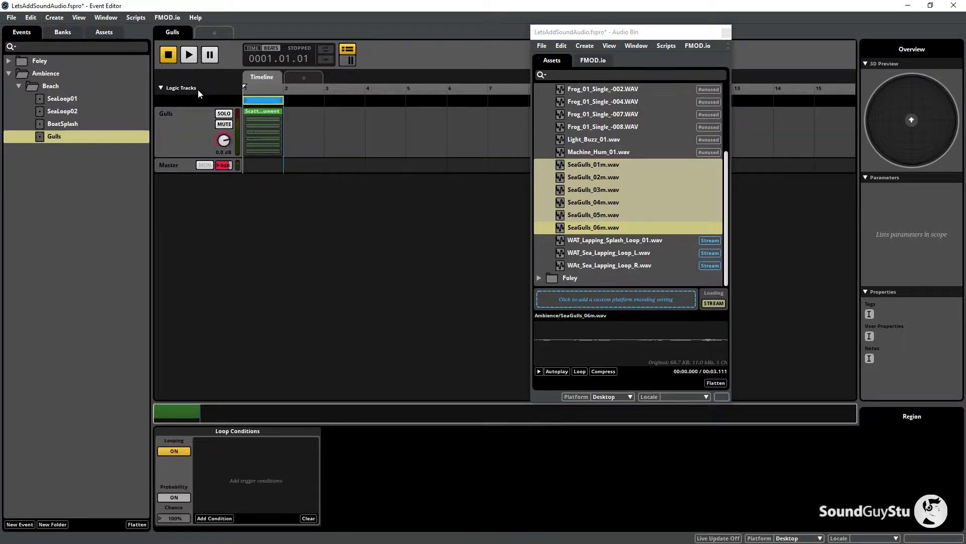
left_click(189, 56)
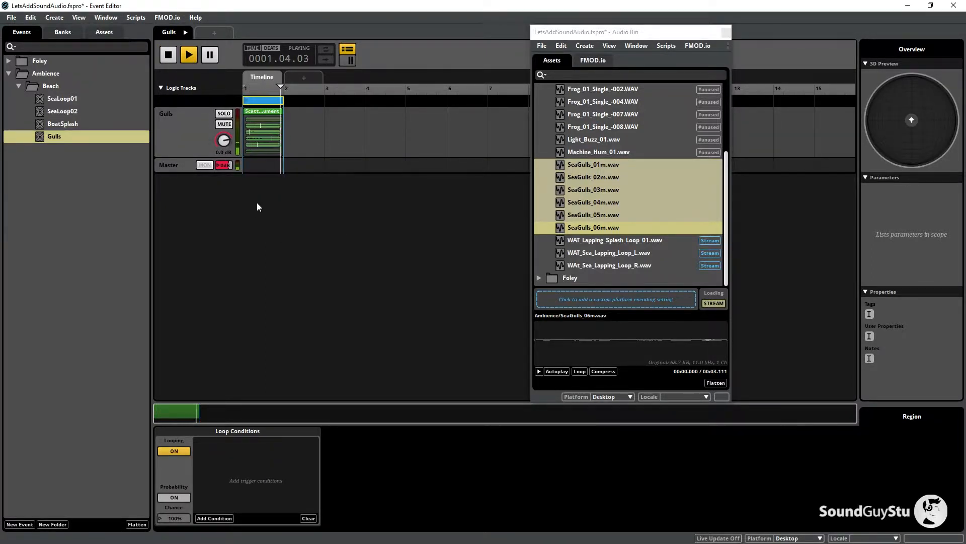
Reduce the Gulls scatterer's polyphony and set its spawn interval to 800 ms–3.50 sec, with volume randomisation -4.00 and pitch randomisation 0.30
left_click(270, 140)
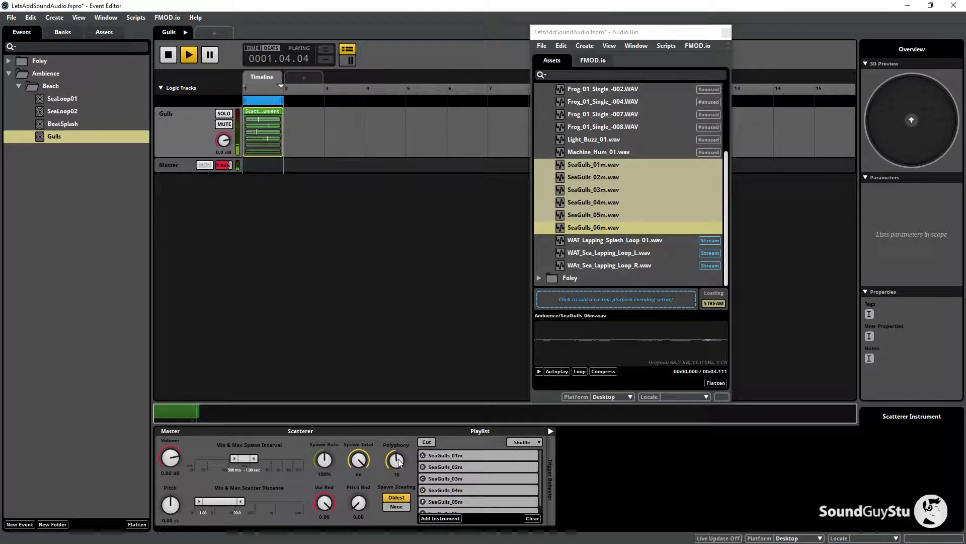
left_click_drag(398, 462, 398, 478)
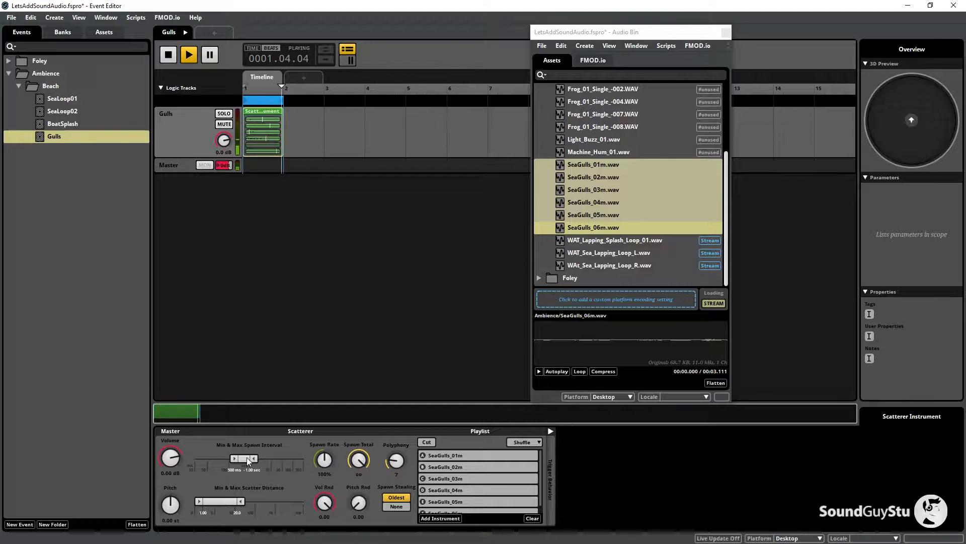
left_click_drag(248, 459, 253, 462)
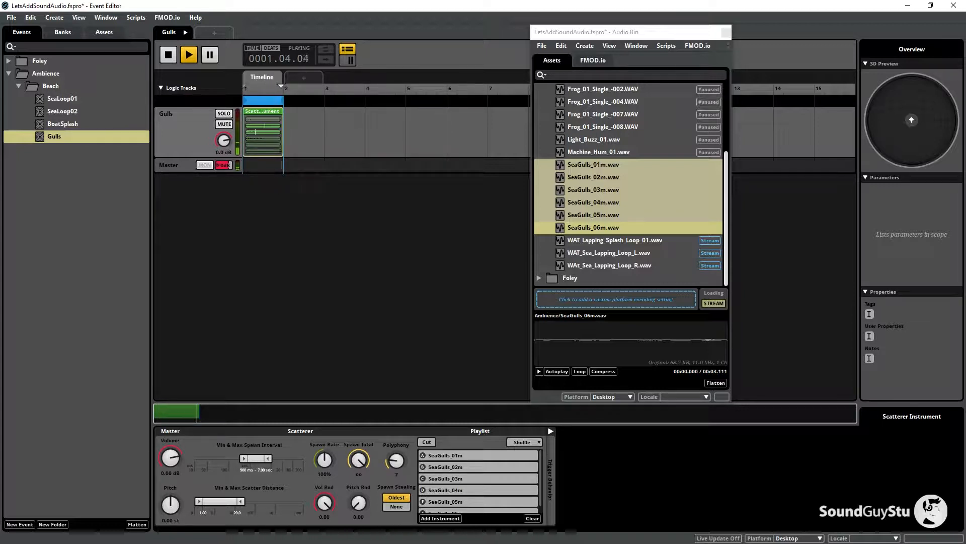
left_click_drag(261, 463, 263, 463)
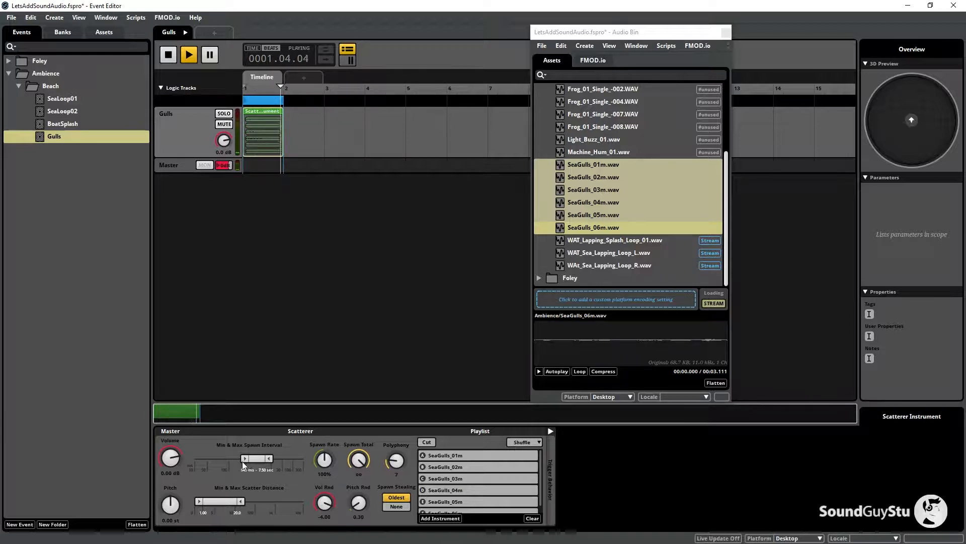
left_click_drag(268, 458, 260, 458)
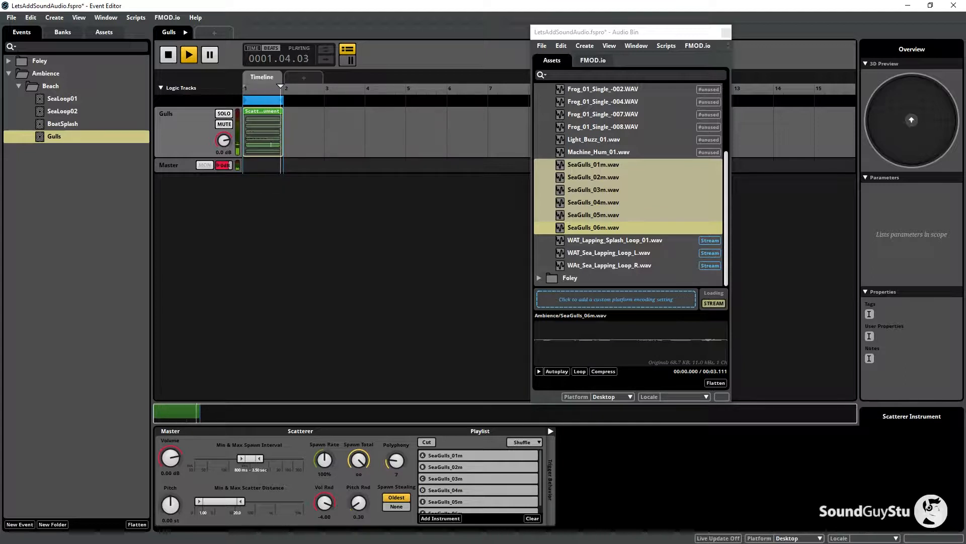
Set the scatterer's scatter distance to about 5.60 minimum and 80.0 maximum, and its playlist mode to Randomize
mouse_move(215, 503)
left_mouse_down()
mouse_move(230, 503)
mouse_move(213, 502)
left_mouse_up()
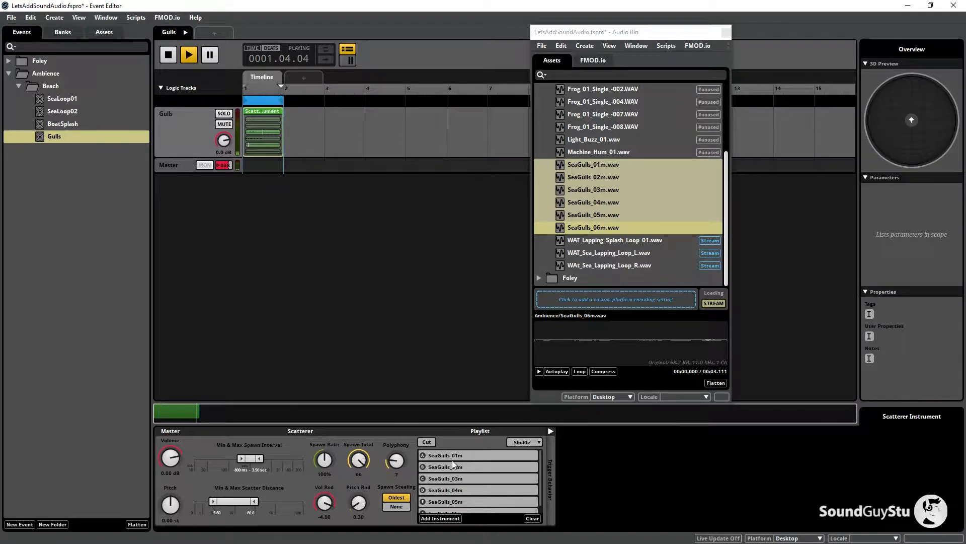
left_click(533, 442)
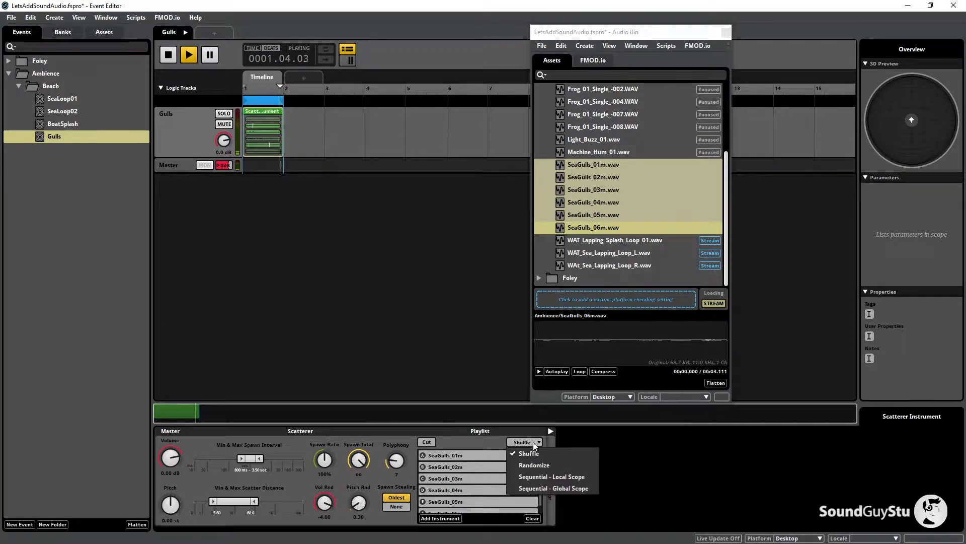
left_click(536, 464)
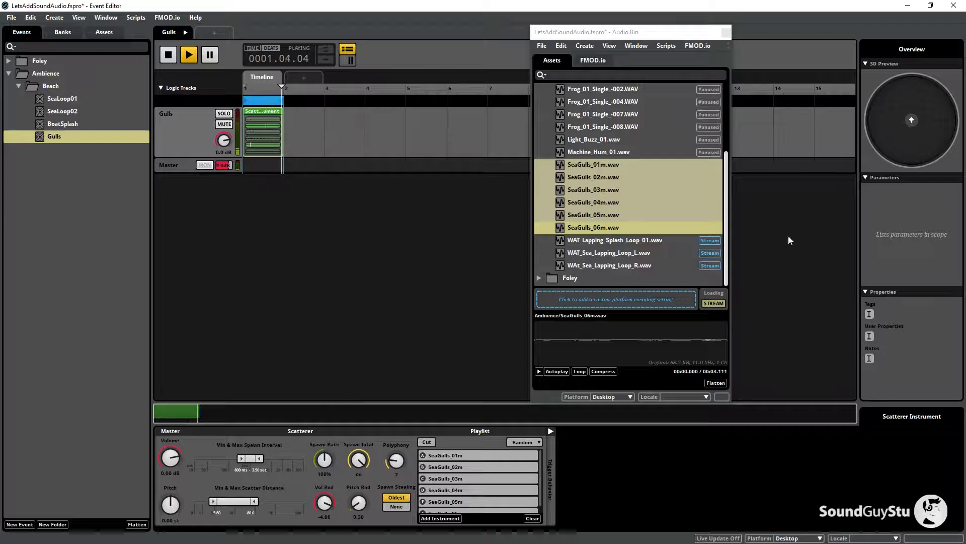
Set the Gulls scatterer's spawn interval to 650 ms–3.00 sec and stop playback
left_click_drag(242, 460, 258, 459)
left_click(173, 55)
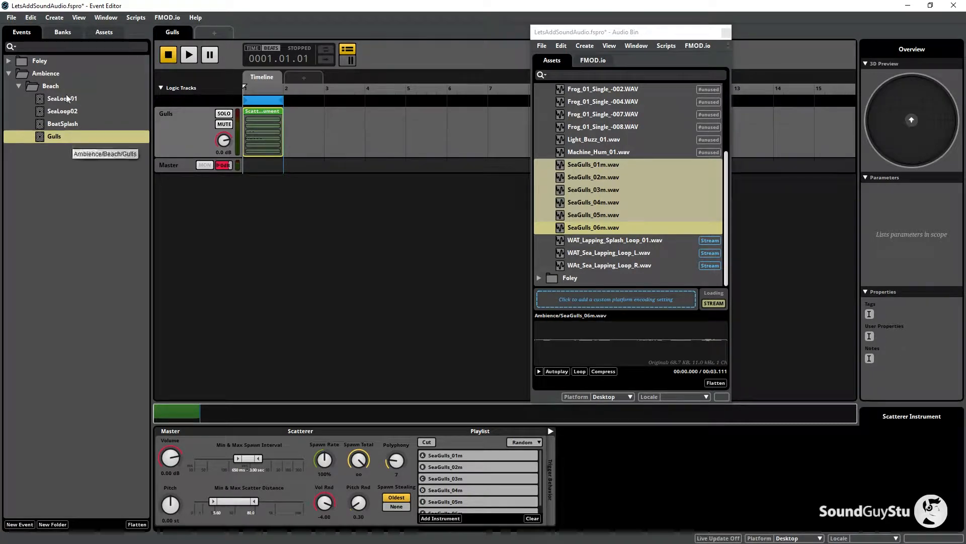
Save the project, build its banks and close the Audio Bin window
left_click(10, 17)
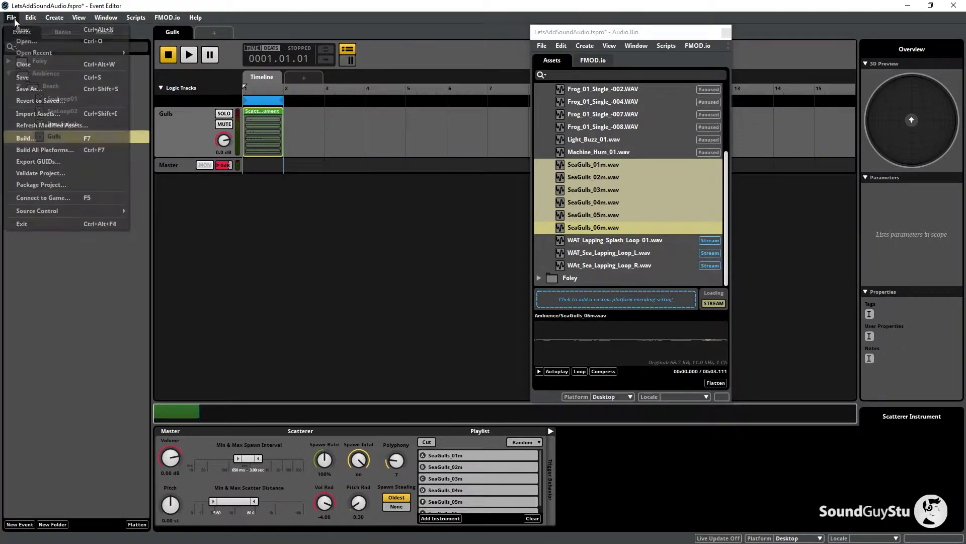
left_click(21, 75)
left_click(11, 18)
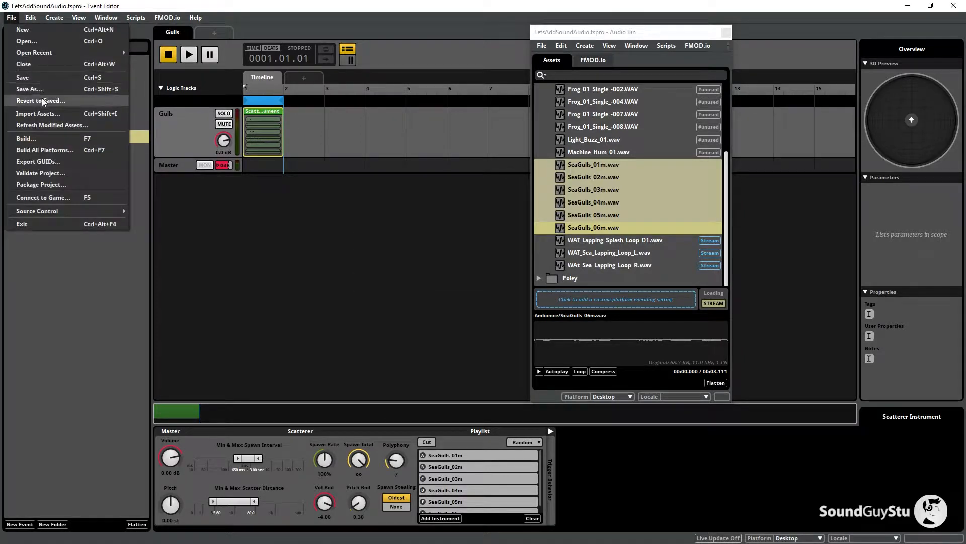
left_click(36, 138)
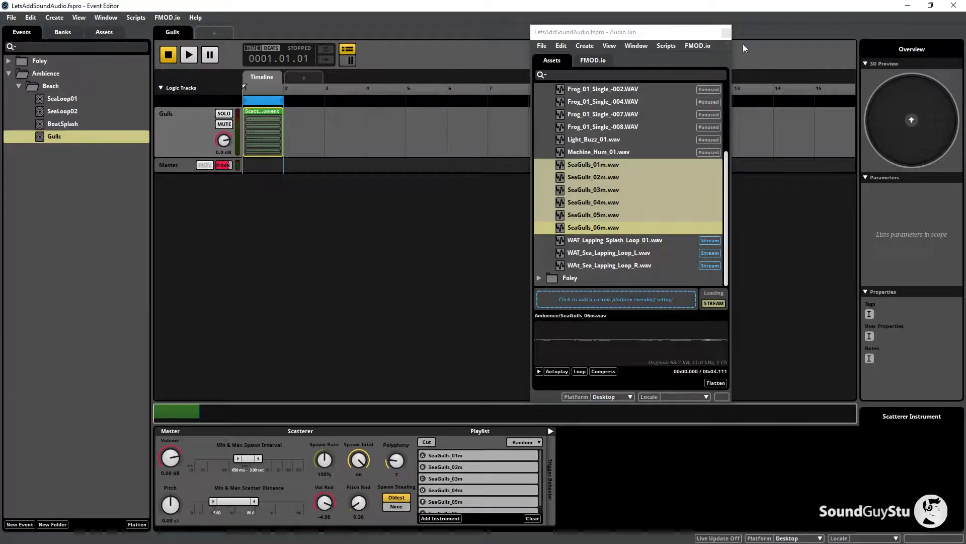
left_click(725, 32)
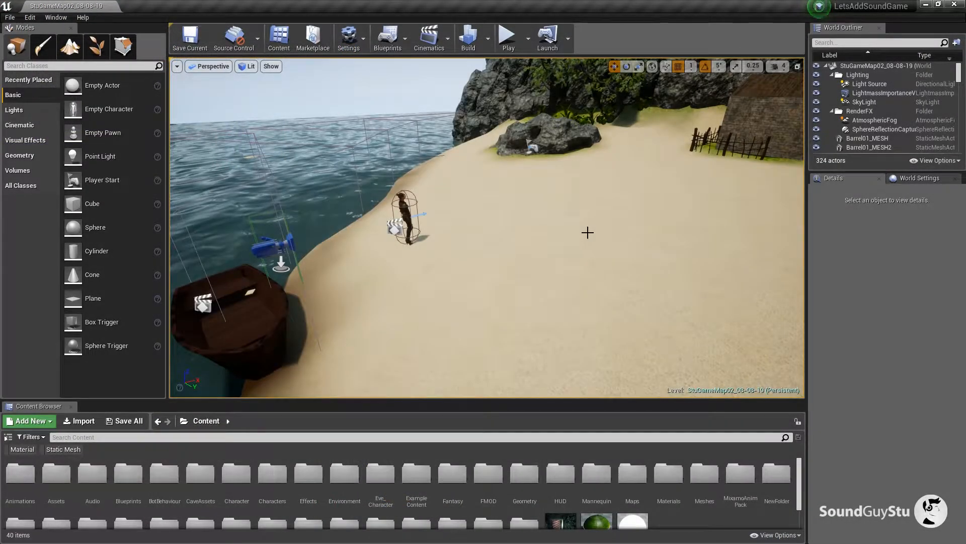
Switch to the Unreal Editor and open the content folder FMOD/Events/Ambience/Beach
double_click(487, 473)
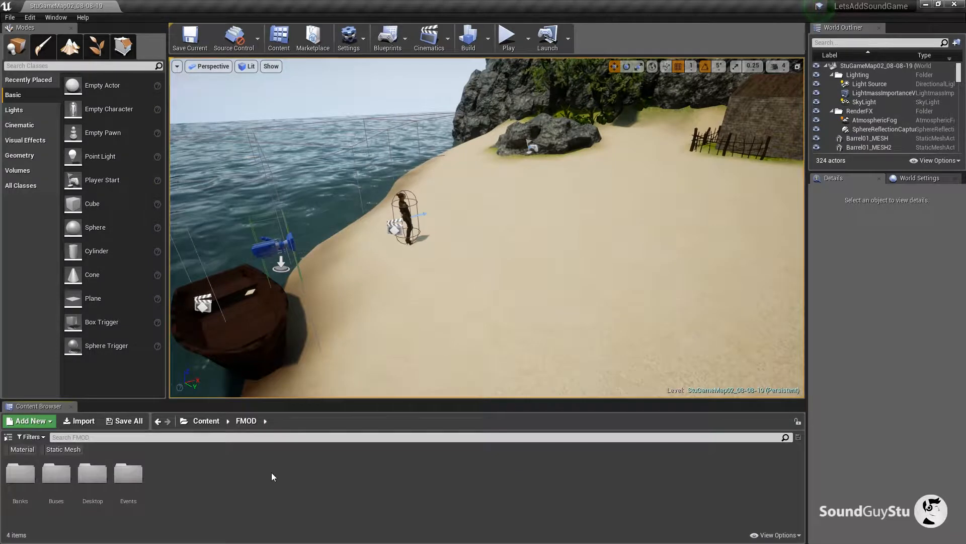
double_click(128, 473)
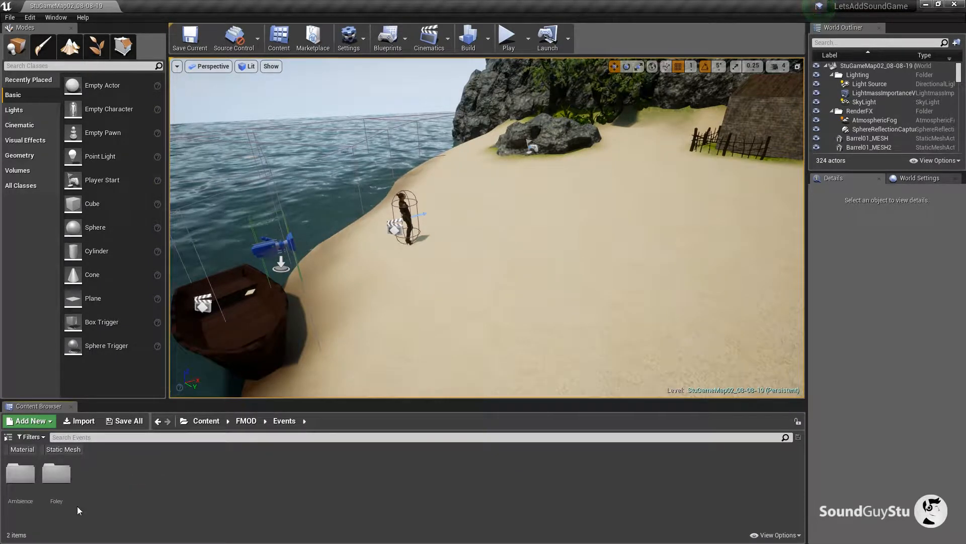
double_click(20, 476)
double_click(21, 475)
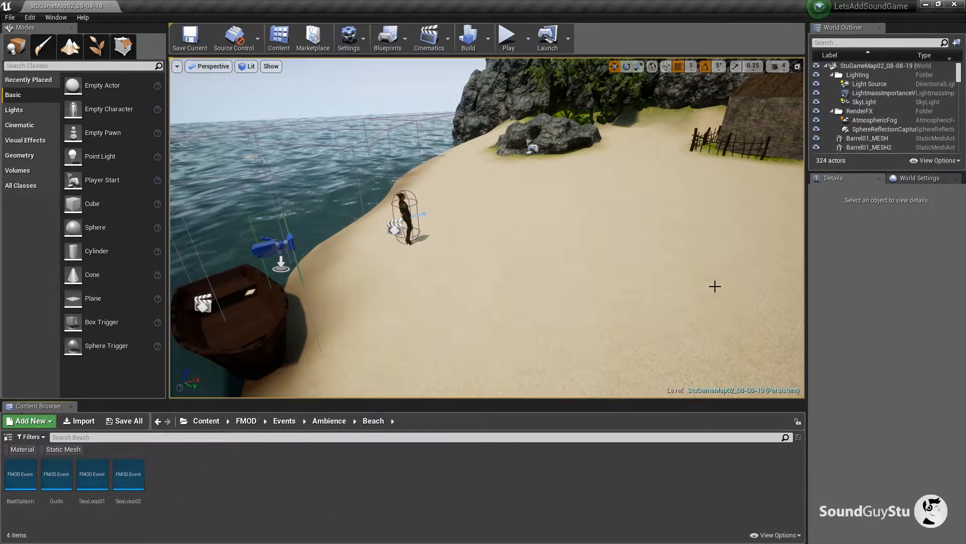
Place the SeaLoop01 event over the water beside the curved beach, at about X -1747, Y 2121, Z -525
left_click_drag(652, 277, 544, 252)
left_click_drag(309, 379, 304, 381)
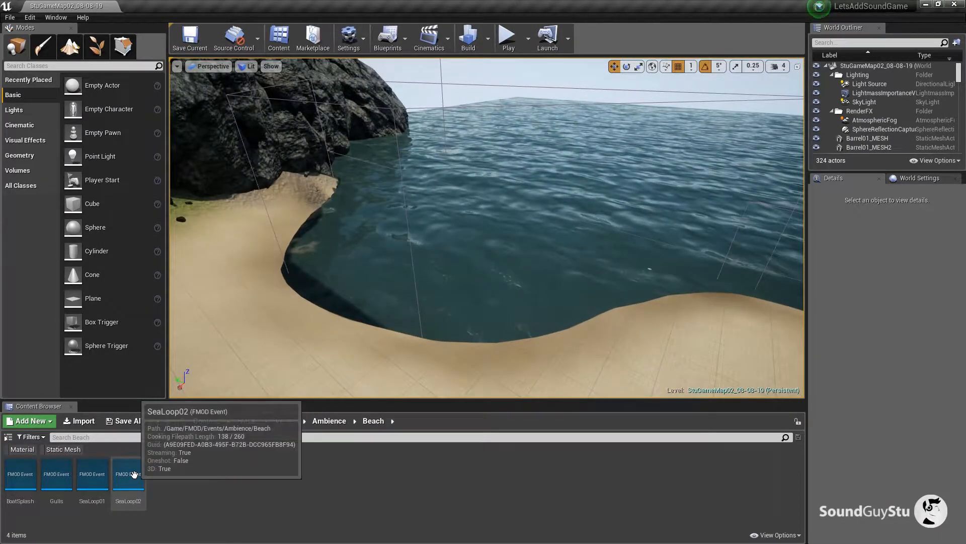
left_click_drag(92, 473, 482, 208)
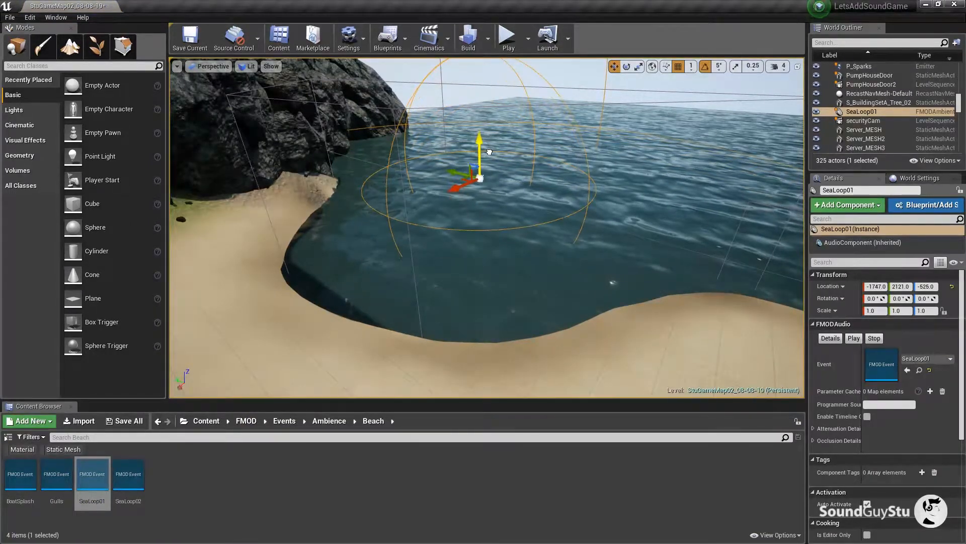
mouse_move(489, 152)
left_mouse_down()
mouse_move(498, 108)
mouse_move(481, 149)
left_mouse_up()
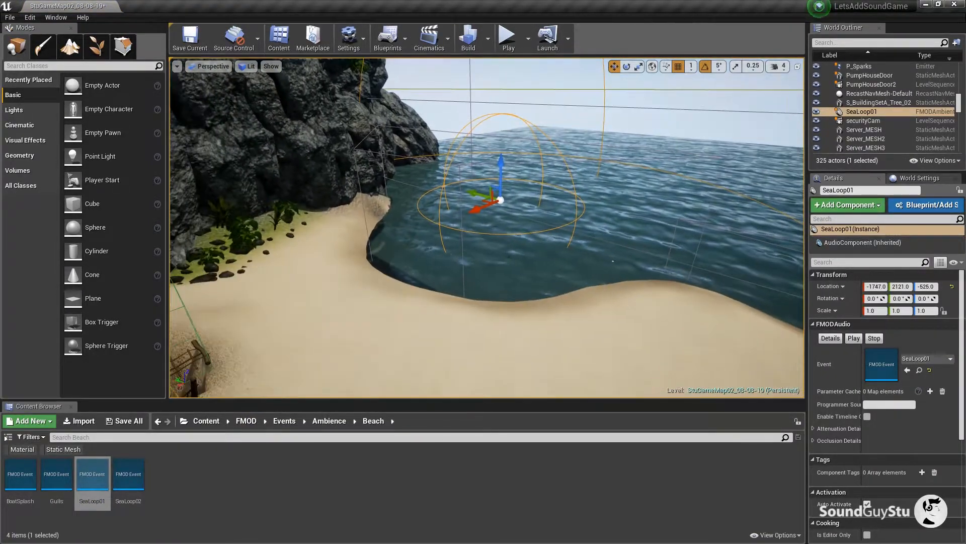
mouse_move(509, 253)
left_mouse_down()
mouse_move(527, 244)
mouse_move(501, 257)
mouse_move(514, 258)
left_mouse_up()
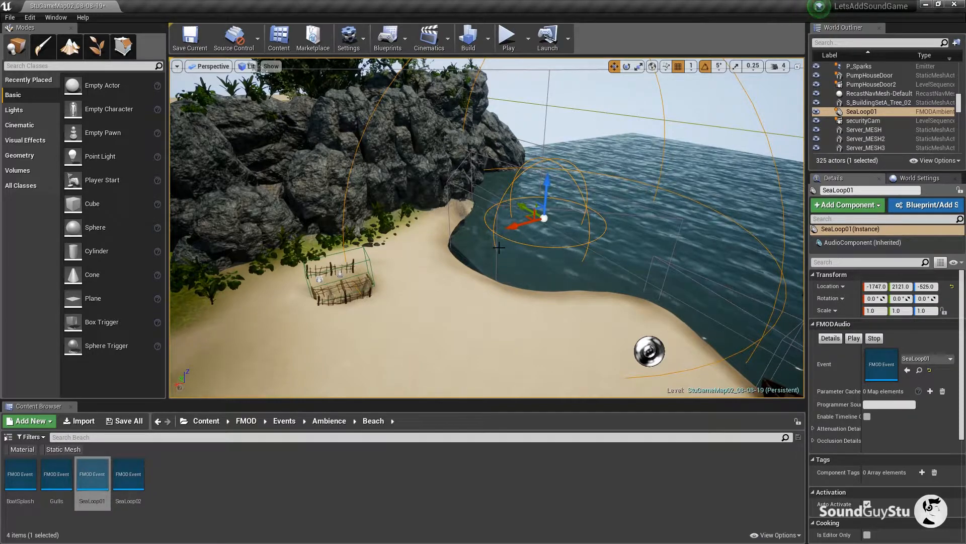
left_click_drag(498, 247, 541, 245)
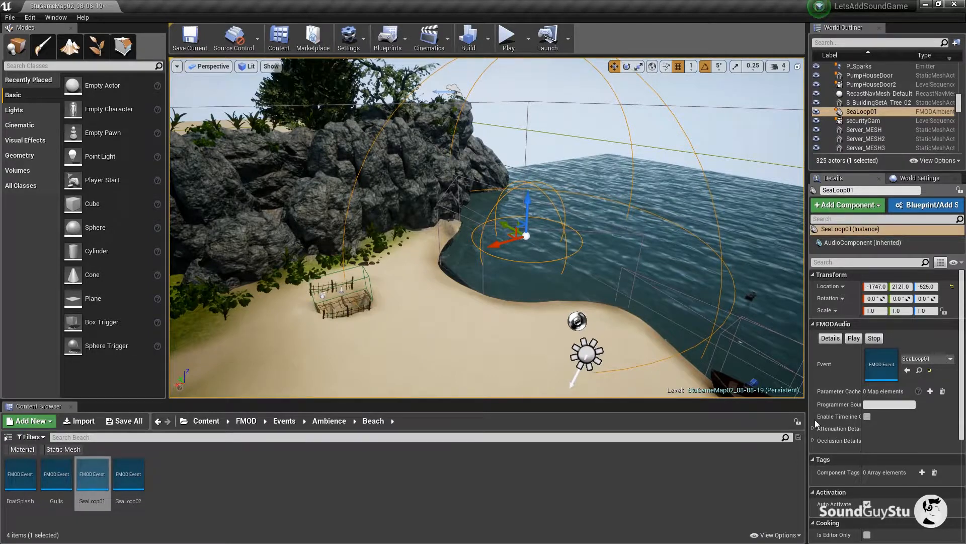
Widen the details area and expand the attenuation settings of the SeaLoop01 actor
scroll(906, 434, "down", 3)
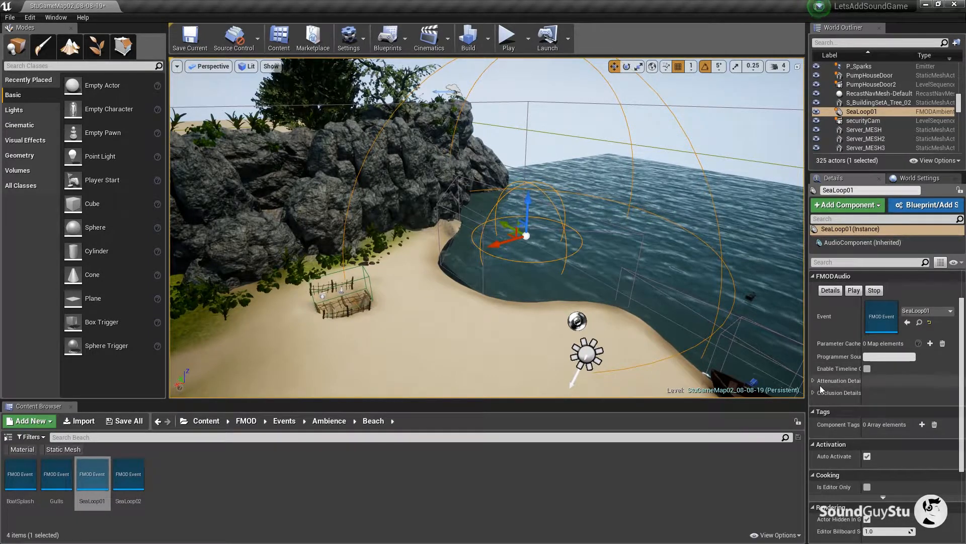
left_click_drag(807, 377, 729, 382)
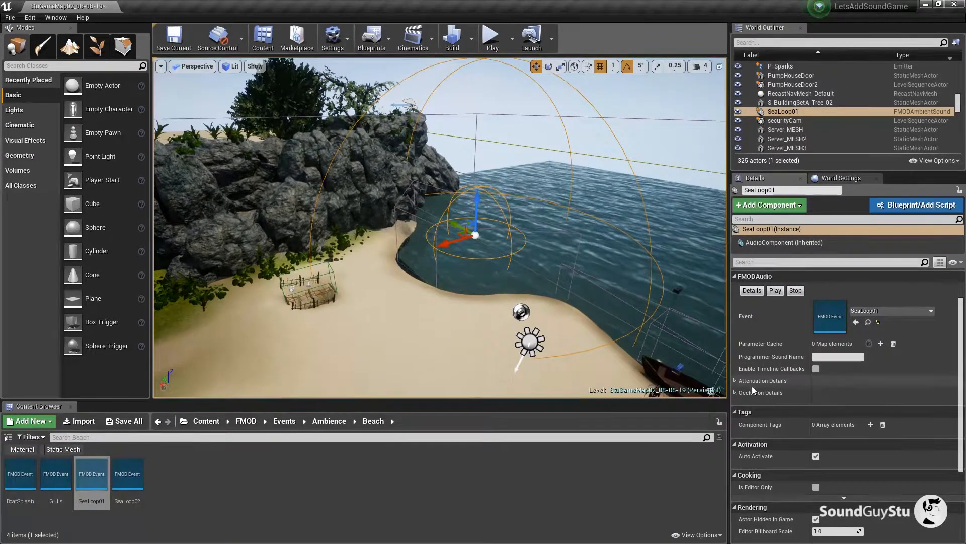
scroll(802, 375, "up", 1)
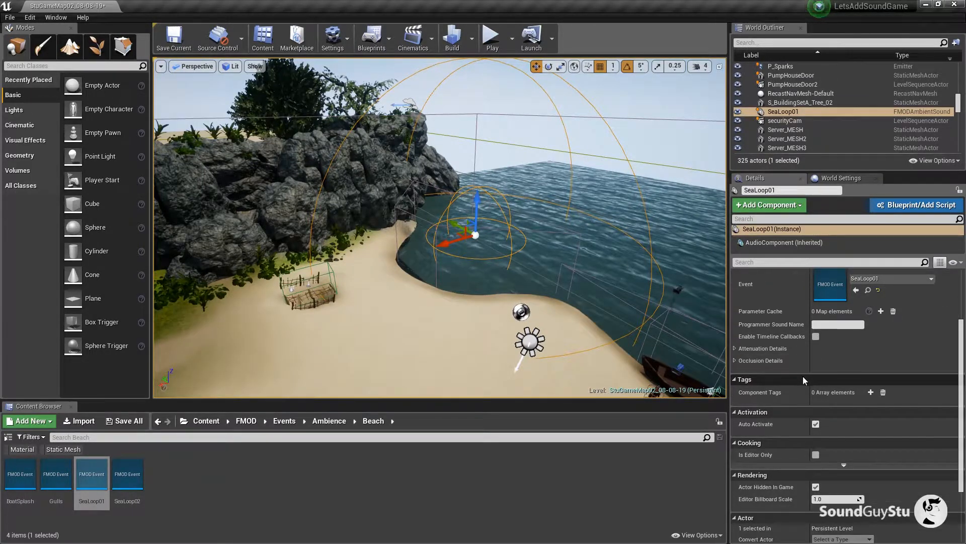
left_click(735, 398)
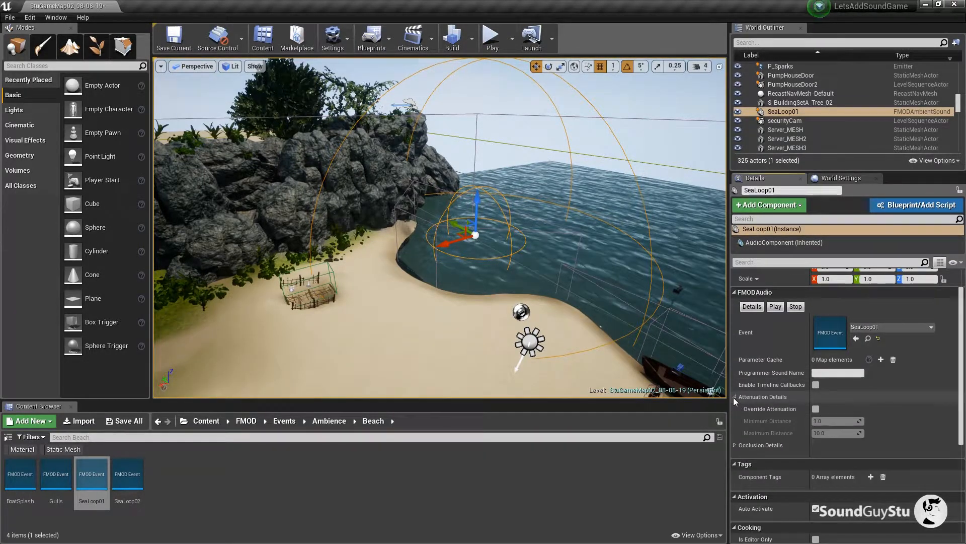
scroll(774, 412, "down", 2)
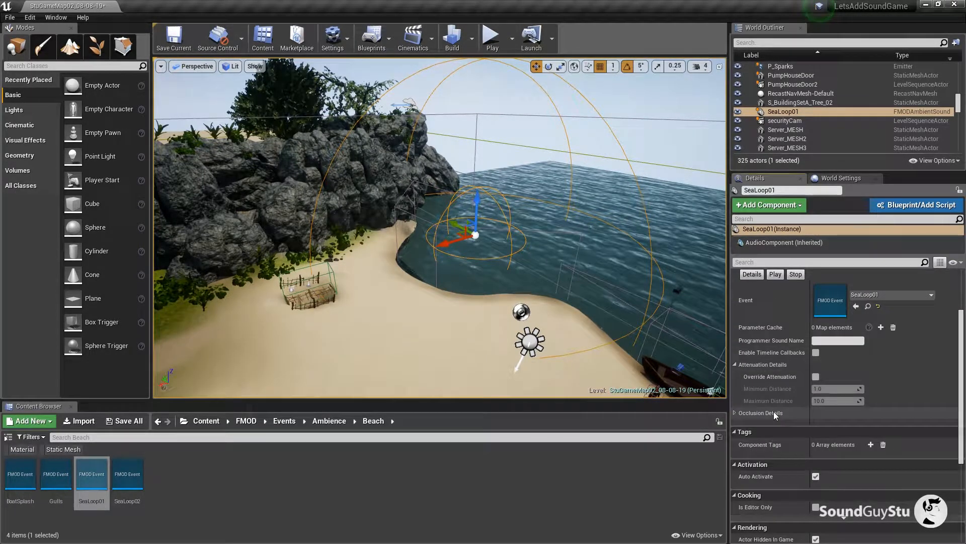
Try overriding SeaLoop01's attenuation with a minimum distance of about 21.6 and a maximum of about 41.8
left_click(816, 377)
left_click_drag(835, 389, 889, 388)
scroll(539, 331, "down", 3)
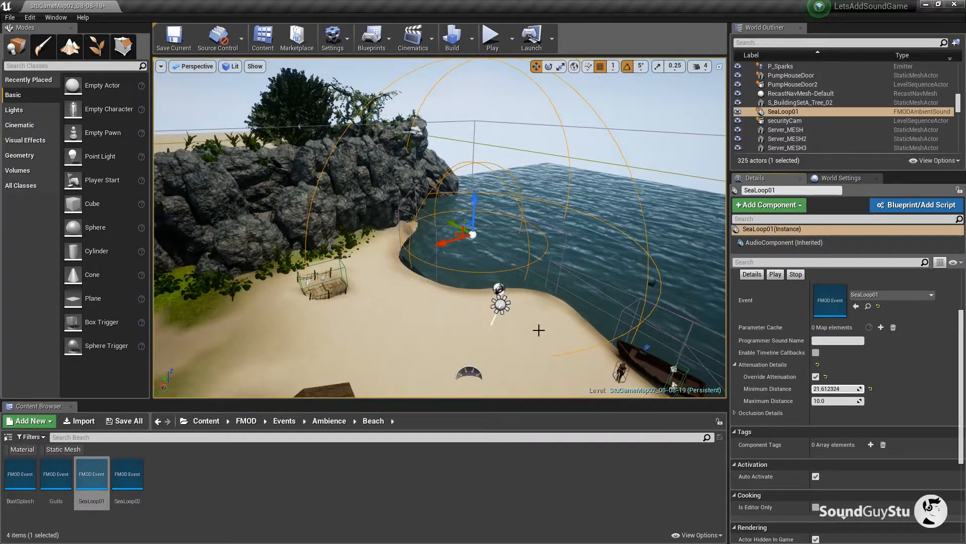
left_click_drag(539, 331, 548, 321)
left_click_drag(827, 400, 802, 400)
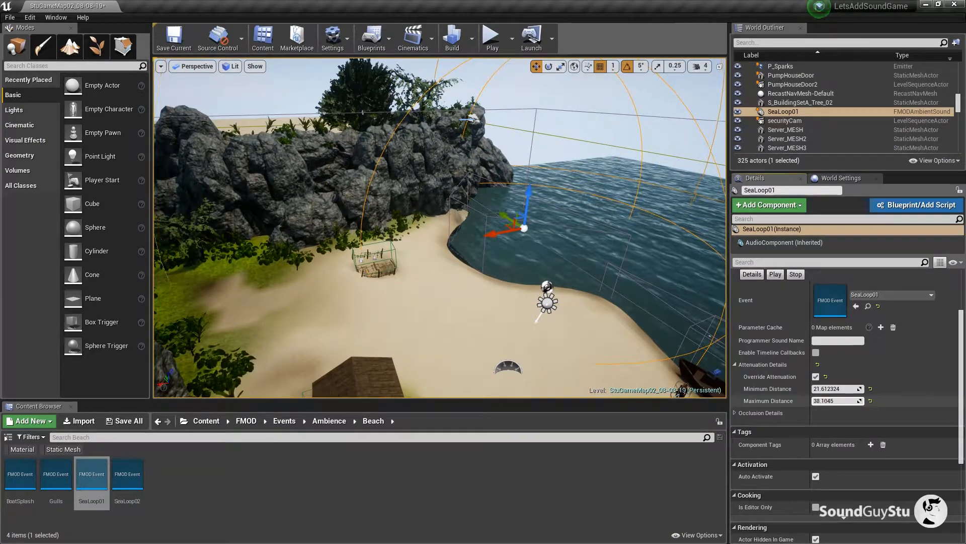
left_click_drag(351, 318, 323, 330)
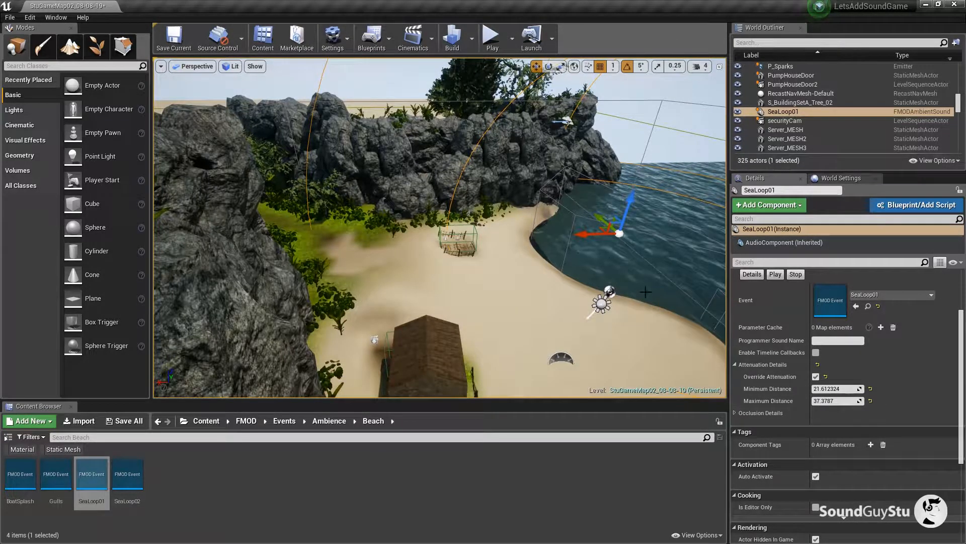
left_click(824, 401)
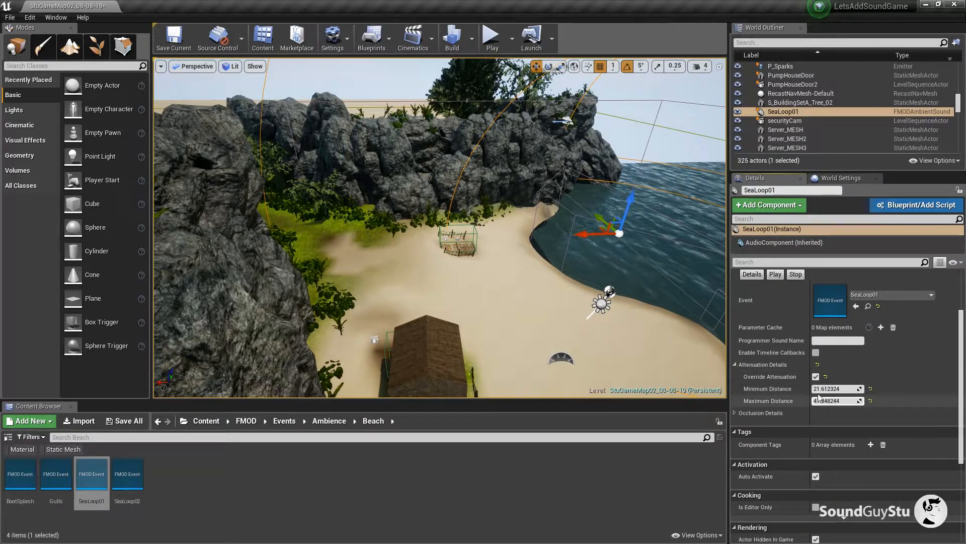
left_click(816, 376)
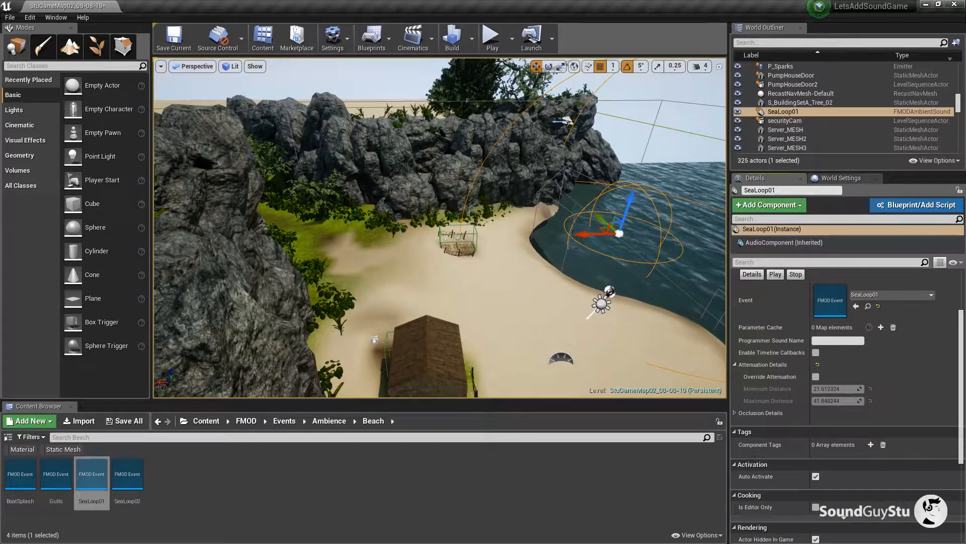
Switch to FMOD Studio and set the SeaLoop01 spatializer's minimum distance to 20.0 and maximum distance to 45.0
key("alt+Tab")
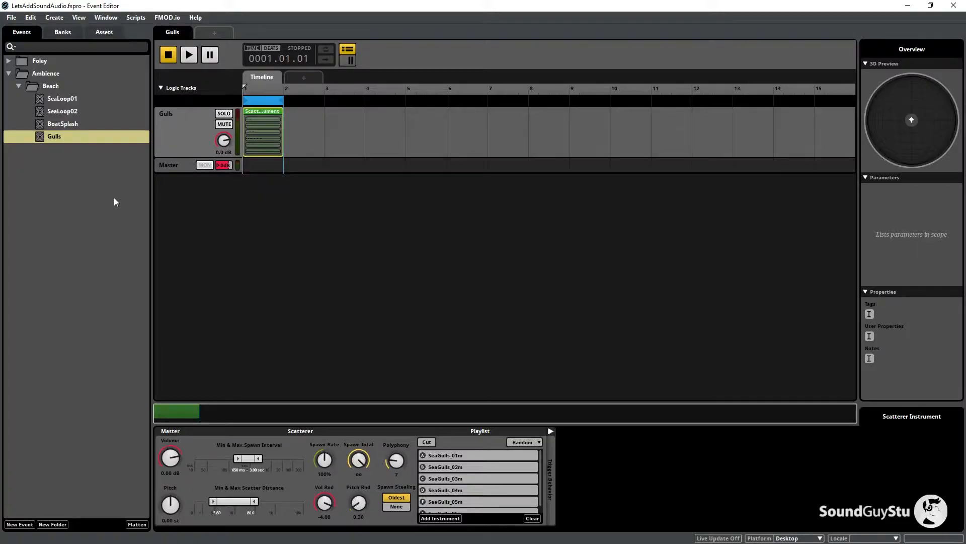
left_click(89, 98)
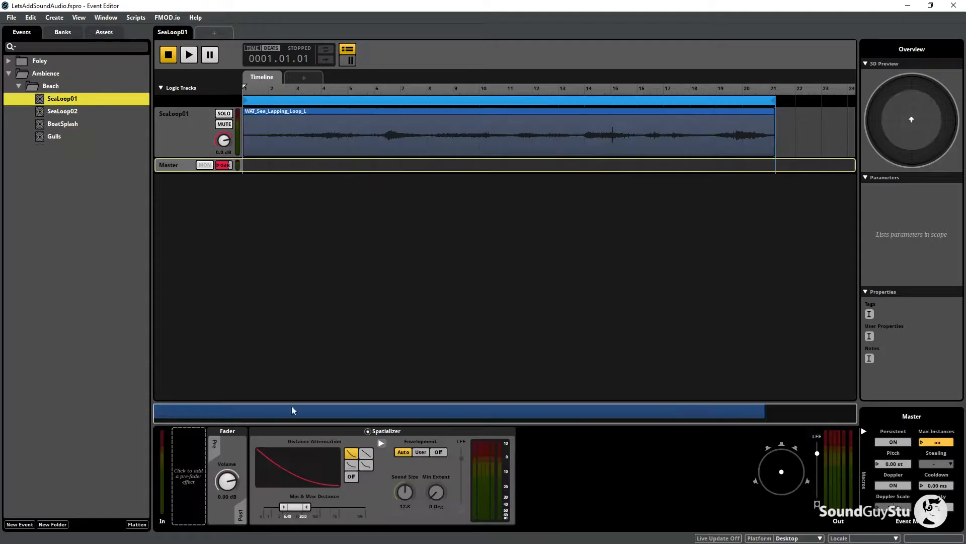
left_click_drag(284, 509, 285, 509)
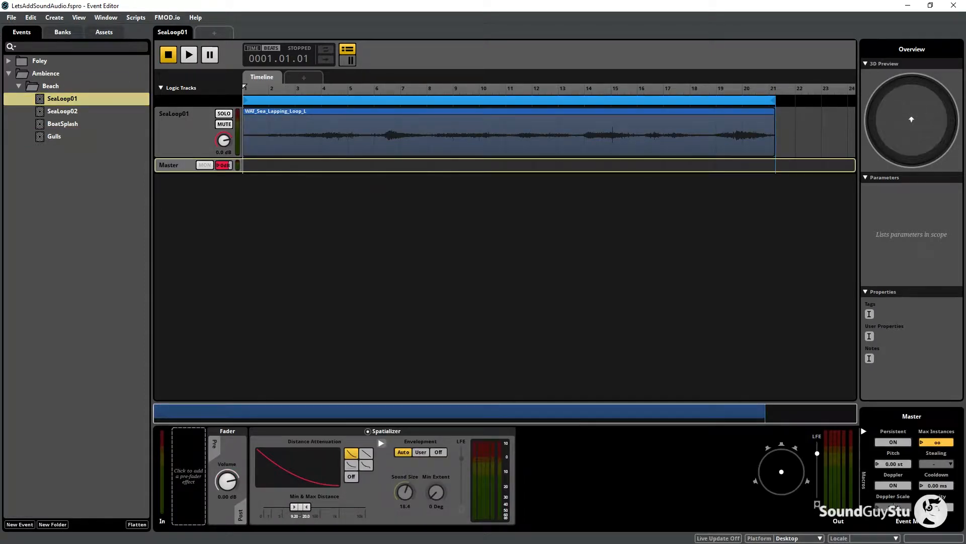
mouse_move(306, 507)
left_mouse_down()
mouse_move(316, 507)
mouse_move(302, 508)
left_mouse_up()
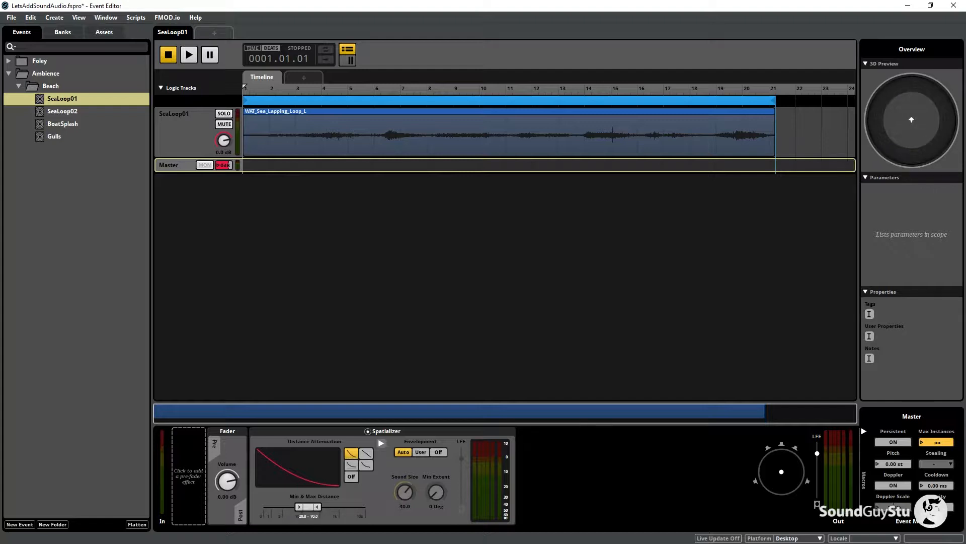
left_click_drag(317, 507, 313, 507)
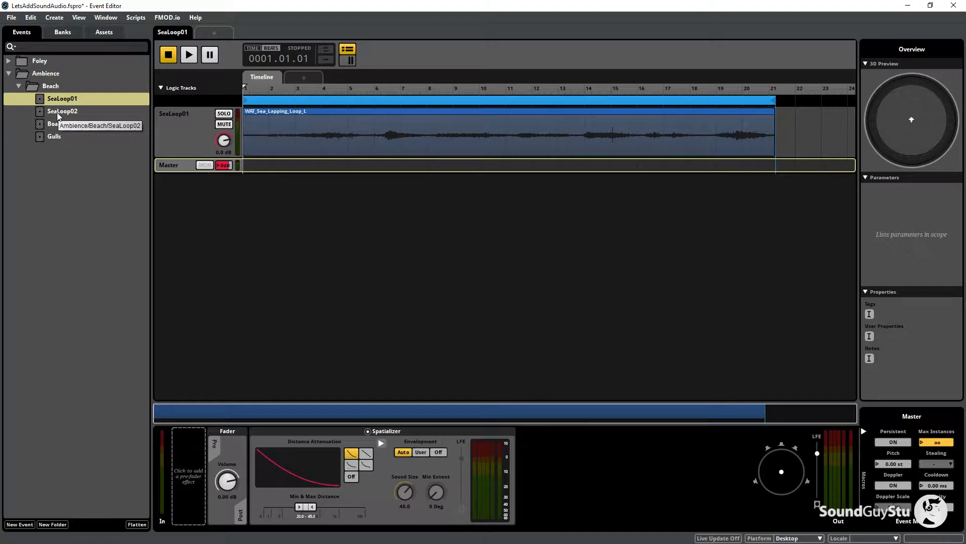
Save the FMOD project and rebuild its banks with the new SeaLoop01 distances
left_click(16, 18)
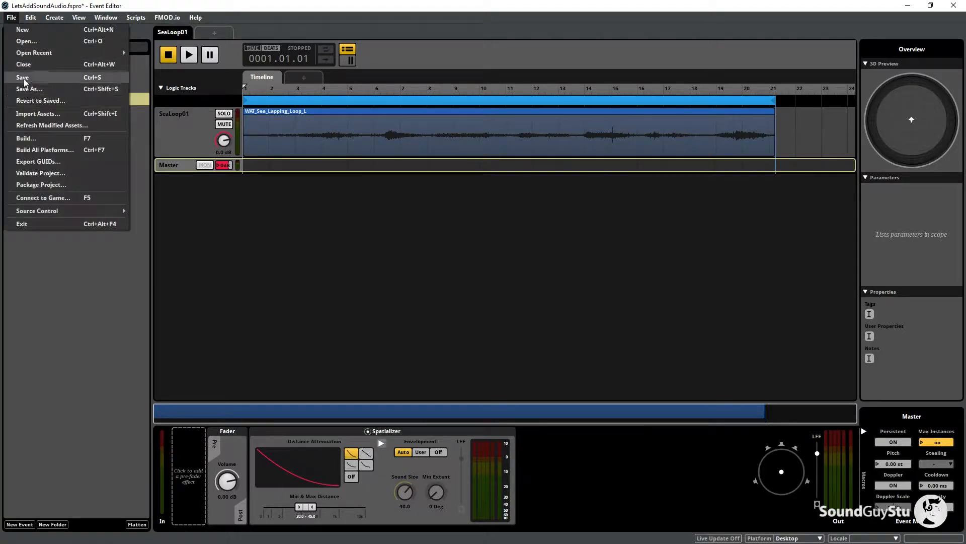
left_click(23, 77)
left_click(12, 18)
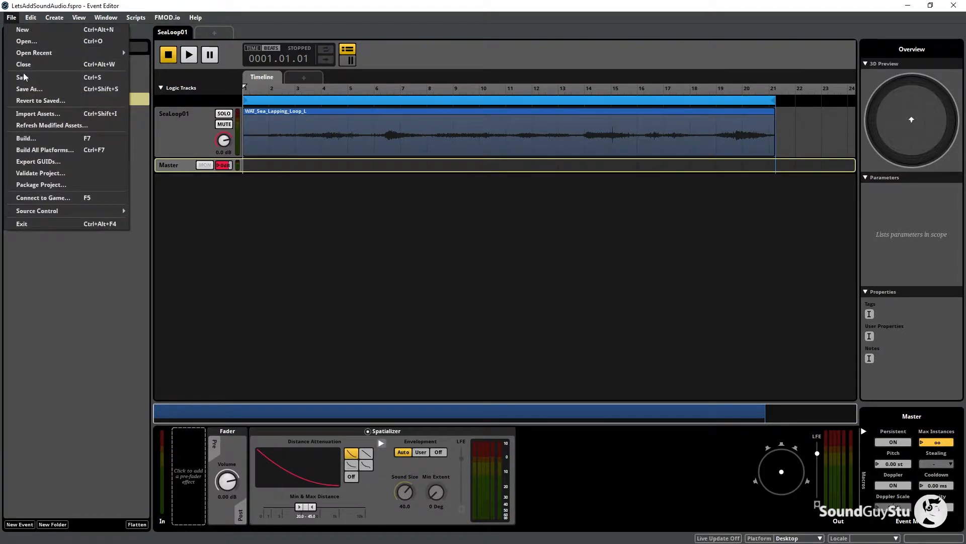
left_click(35, 137)
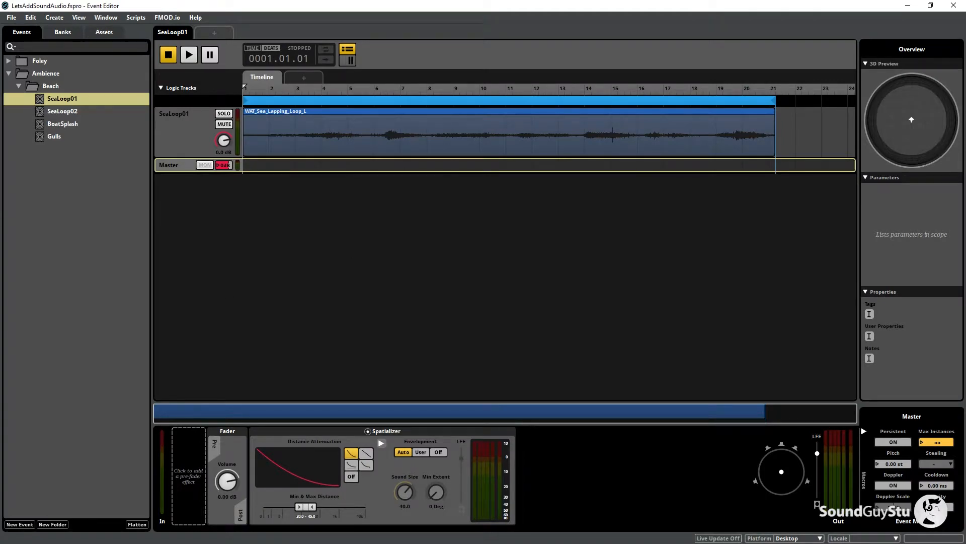
Switch to the Unreal Editor and compare SeaLoop01's attenuation range around the beach with the override on and off
key("alt+Tab")
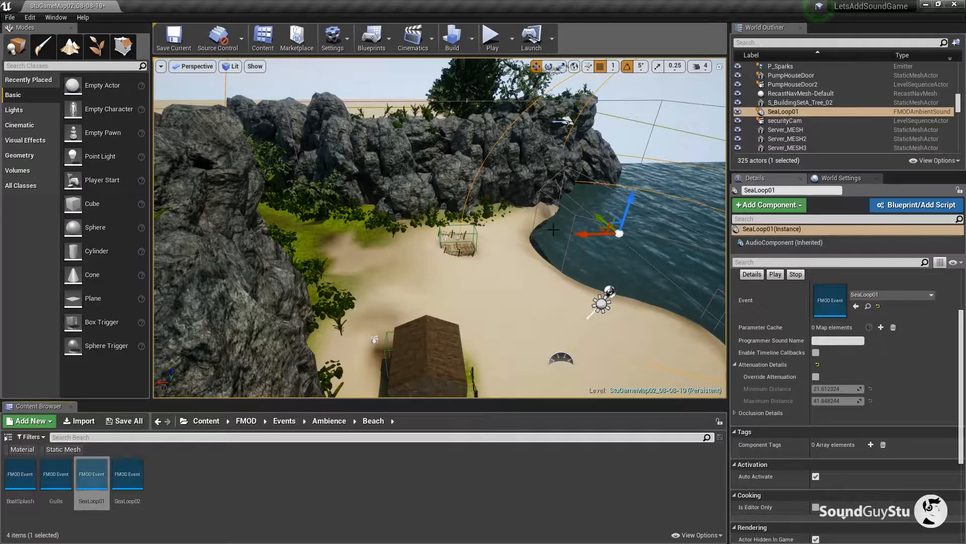
key("f")
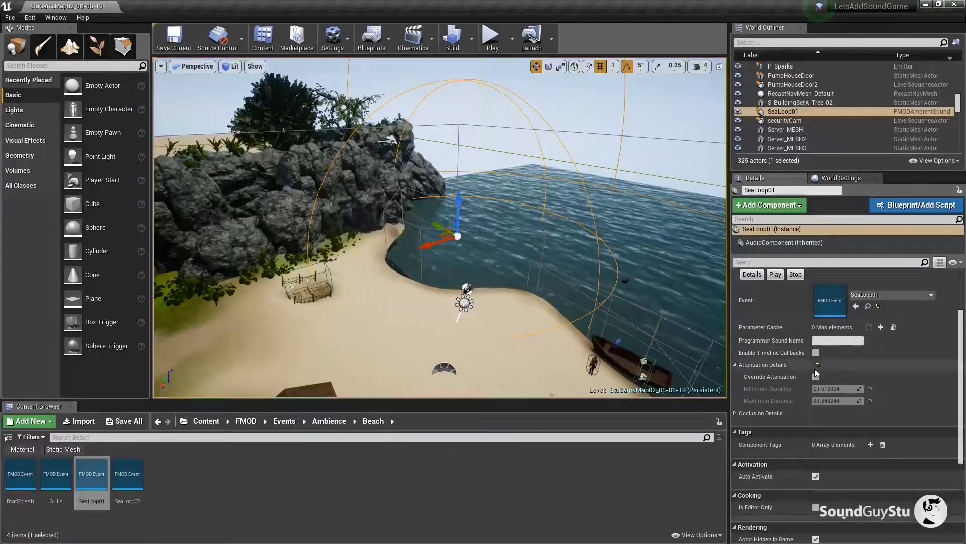
left_click(816, 376)
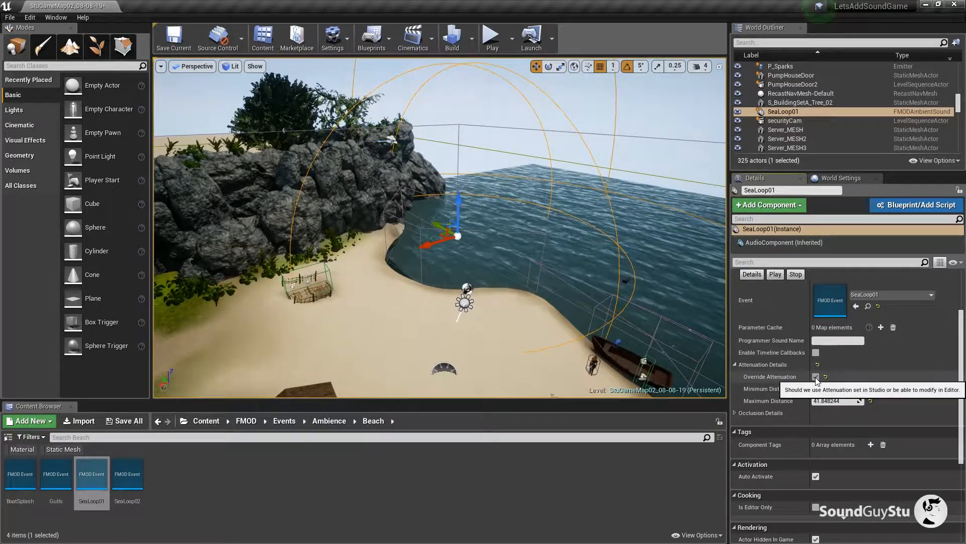
left_click(815, 376)
left_click_drag(381, 282, 327, 307)
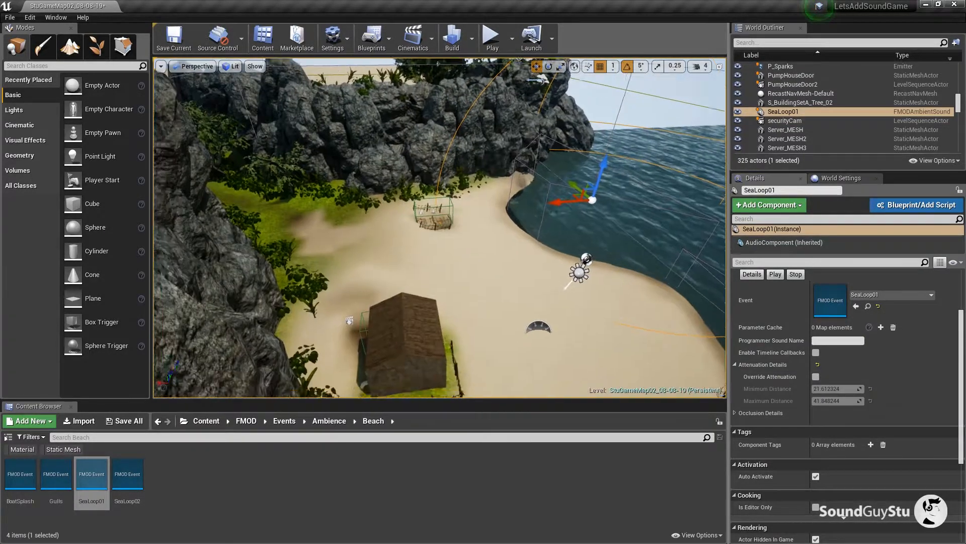
Playtest the level, running along the shoreline and inland to listen to SeaLoop01's falloff
scroll(280, 192, "down", 2)
left_click_drag(431, 107, 498, 95)
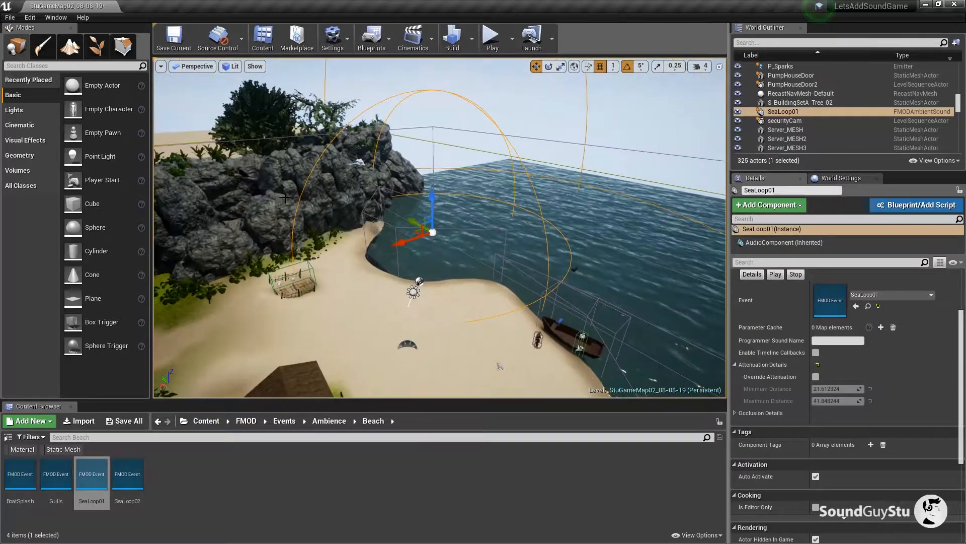
scroll(431, 107, "up", 4)
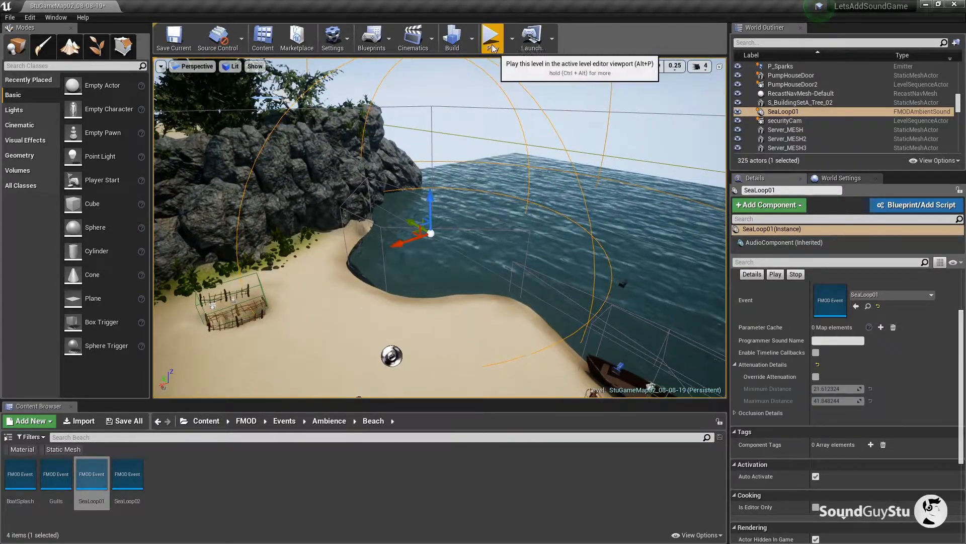
left_click(489, 45)
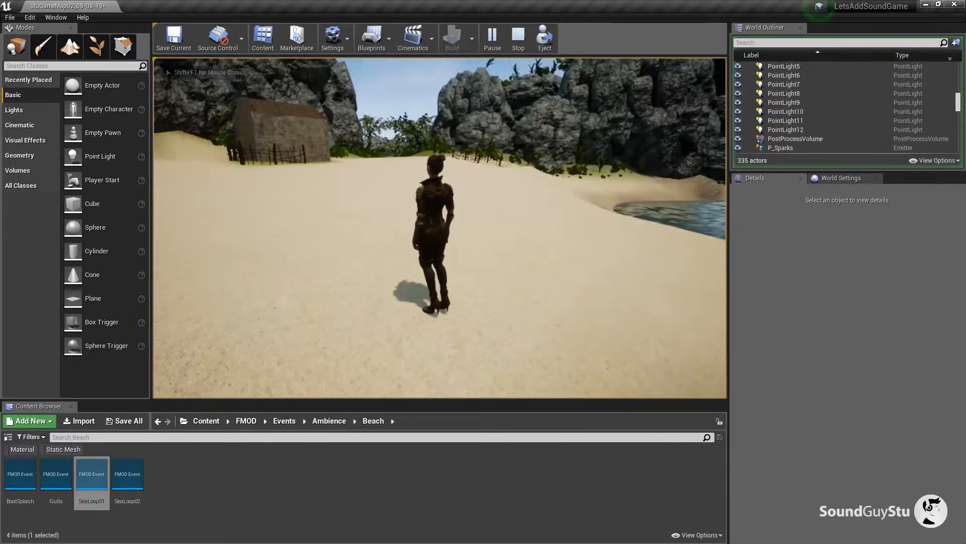
key("w")
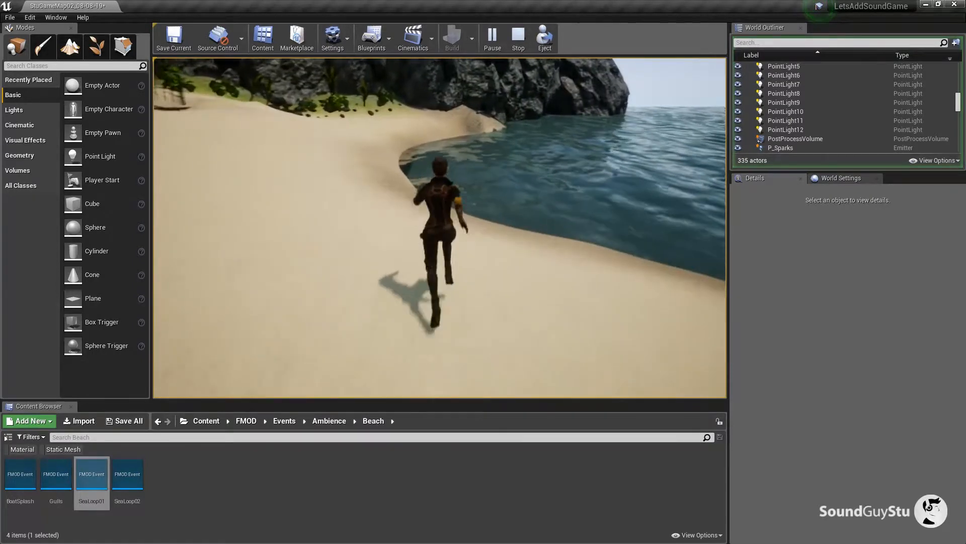
key("s")
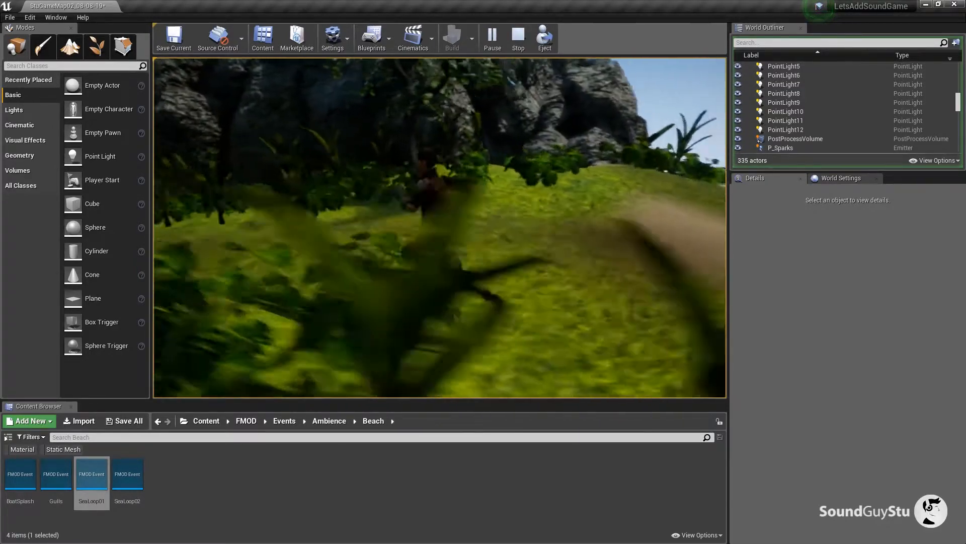
key("w")
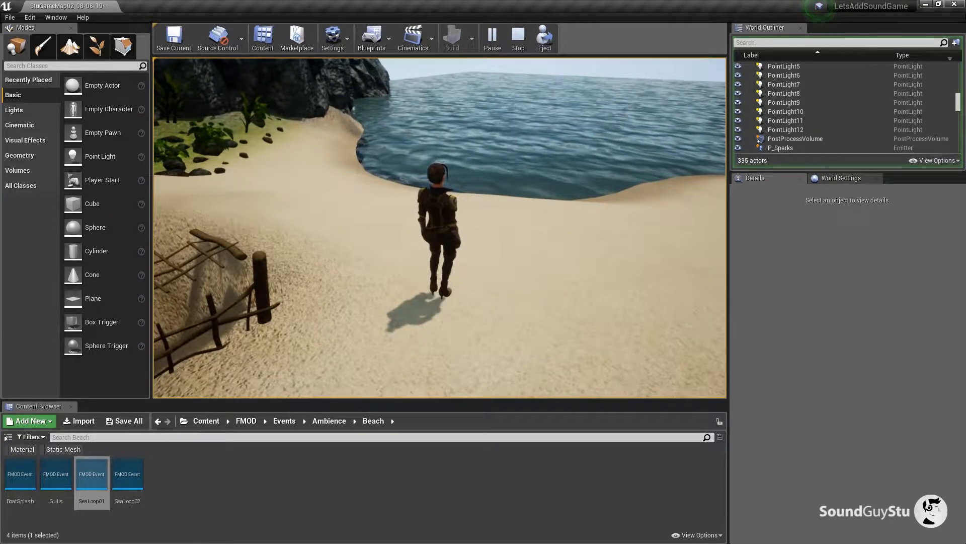
key("Escape")
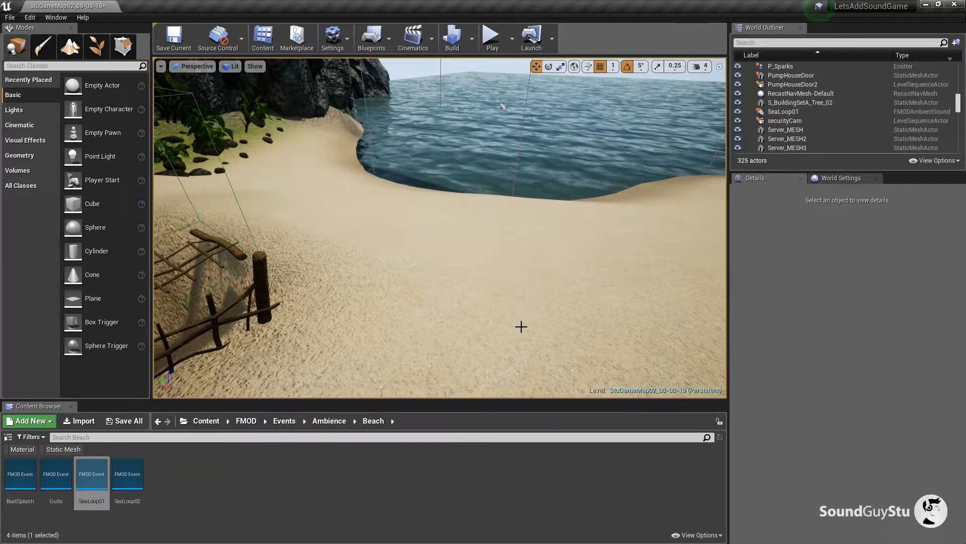
Switch to FMOD Studio and give SeaLoop01's spatializer the inverse tapered curve, a minimum distance of 15.0 and a larger maximum distance
key("alt+Tab")
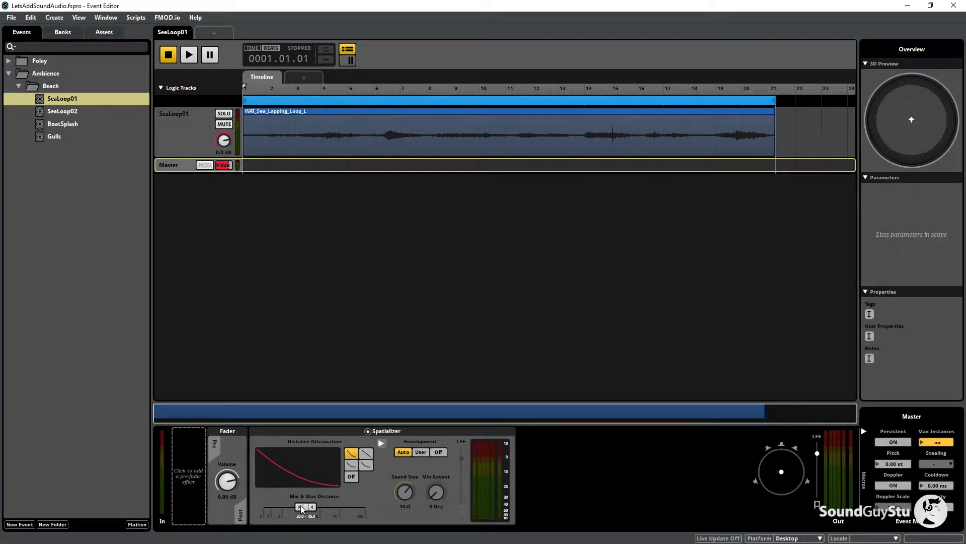
left_click(367, 465)
left_click_drag(299, 513, 298, 512)
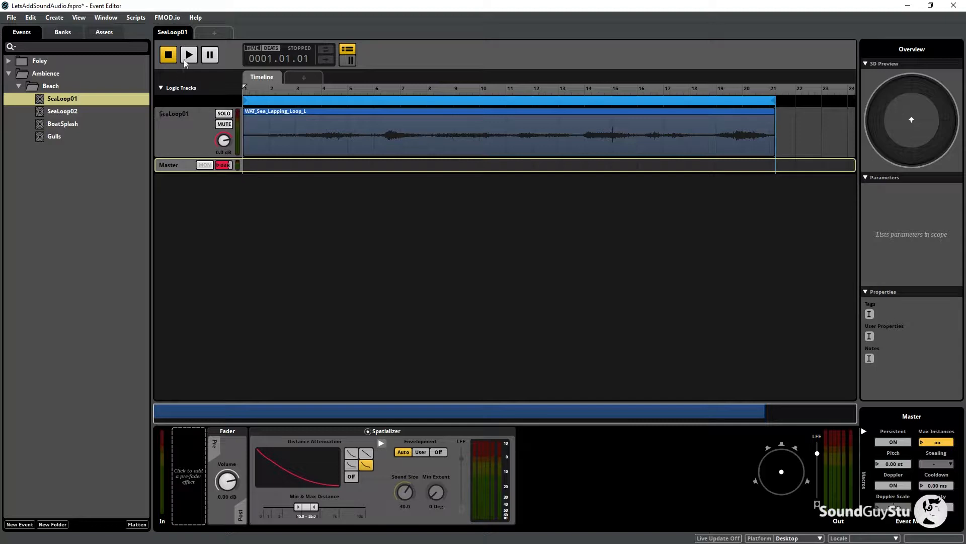
Save the FMOD project and rebuild its banks with the new attenuation curve and distances
left_click(11, 18)
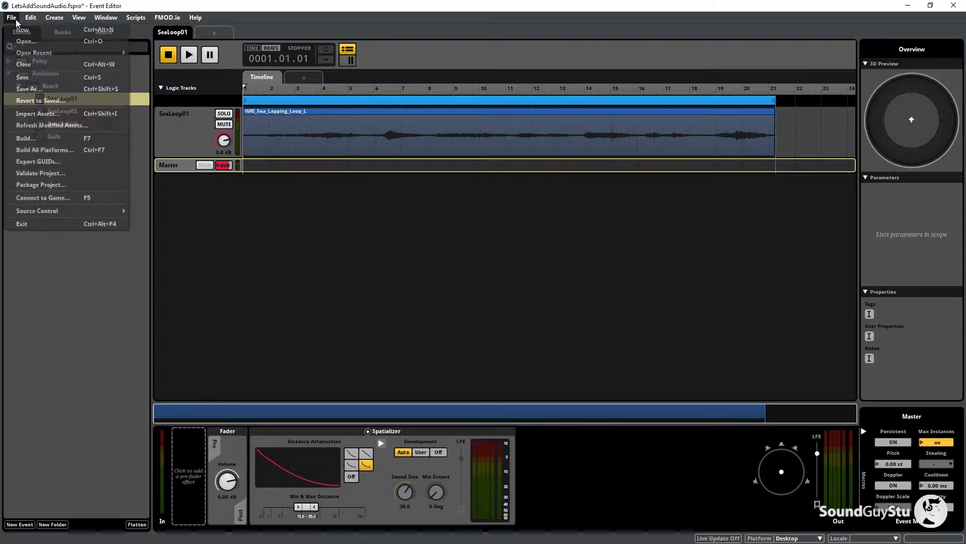
left_click(22, 77)
left_click(12, 20)
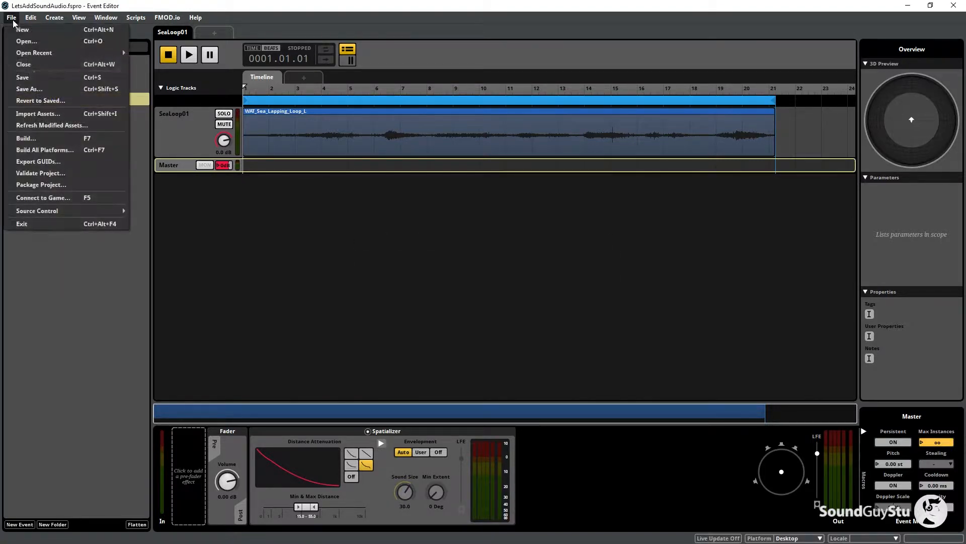
left_click(28, 138)
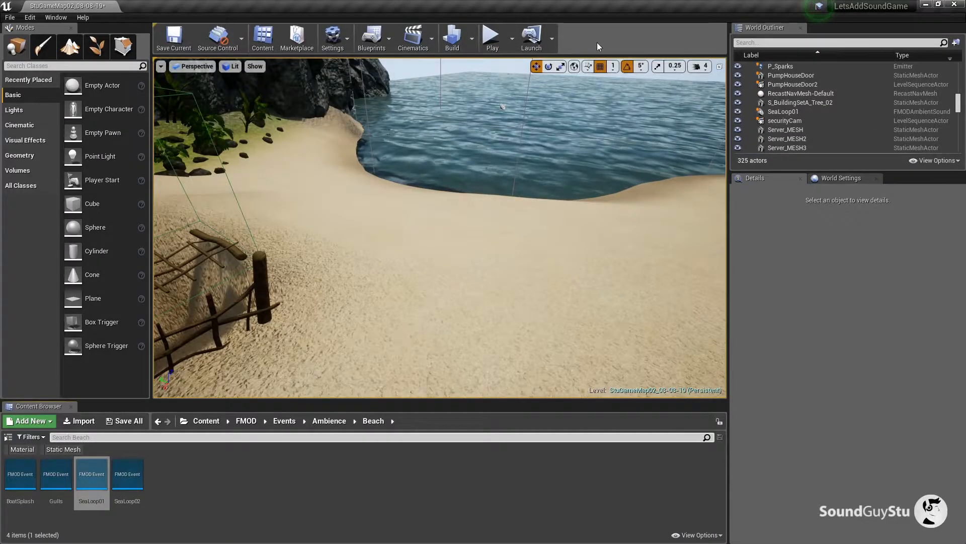
Switch to the Unreal Editor and playtest SeaLoop01's new attenuation, running from the waterline up to the grass and back
left_click(491, 37)
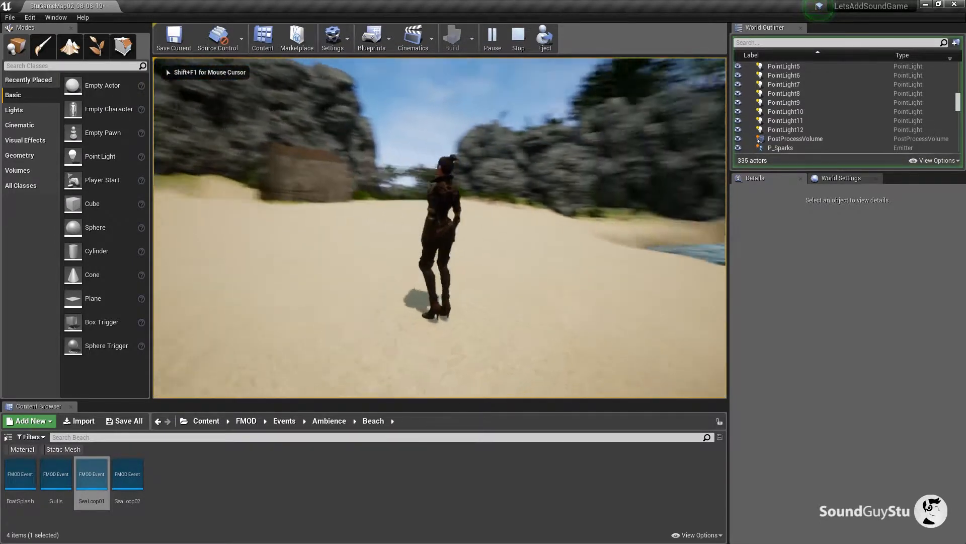
key("w")
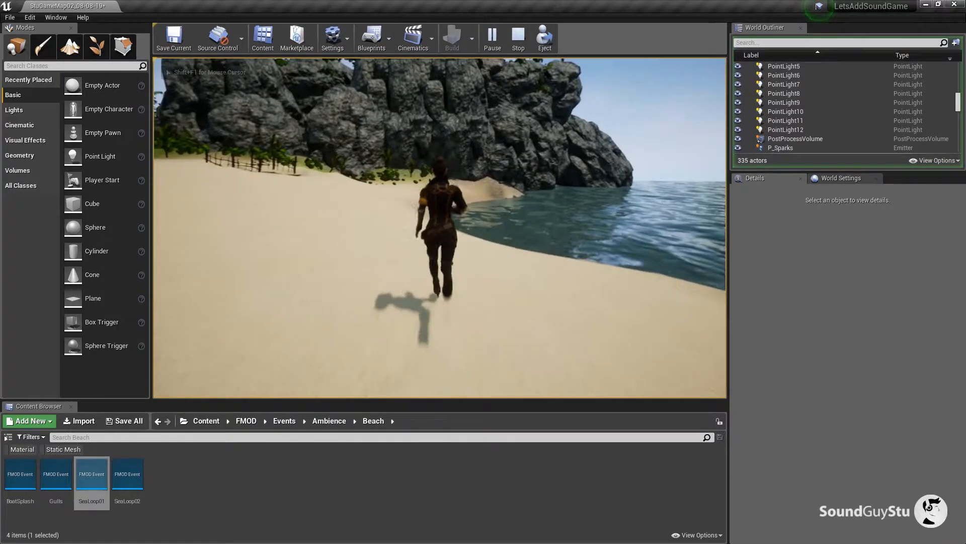
key("a")
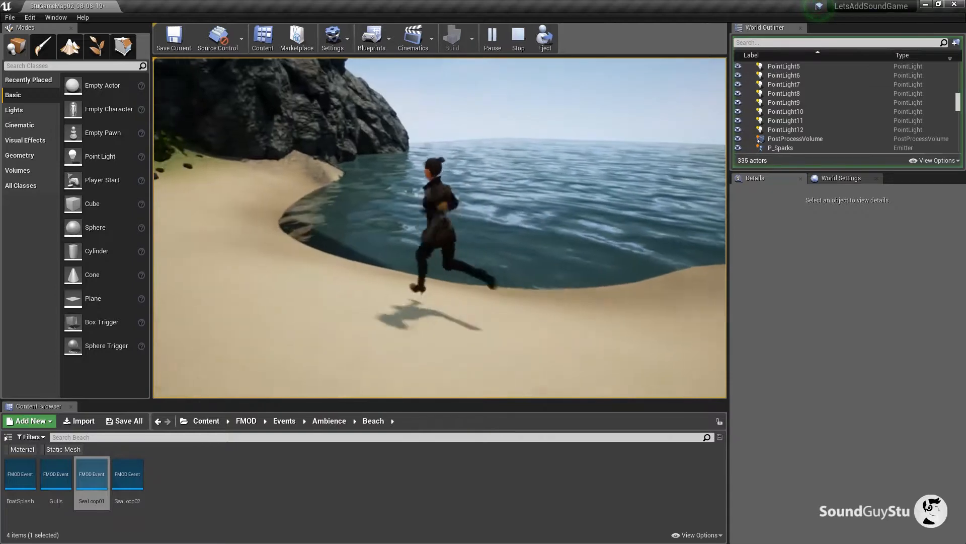
key("d")
key("s")
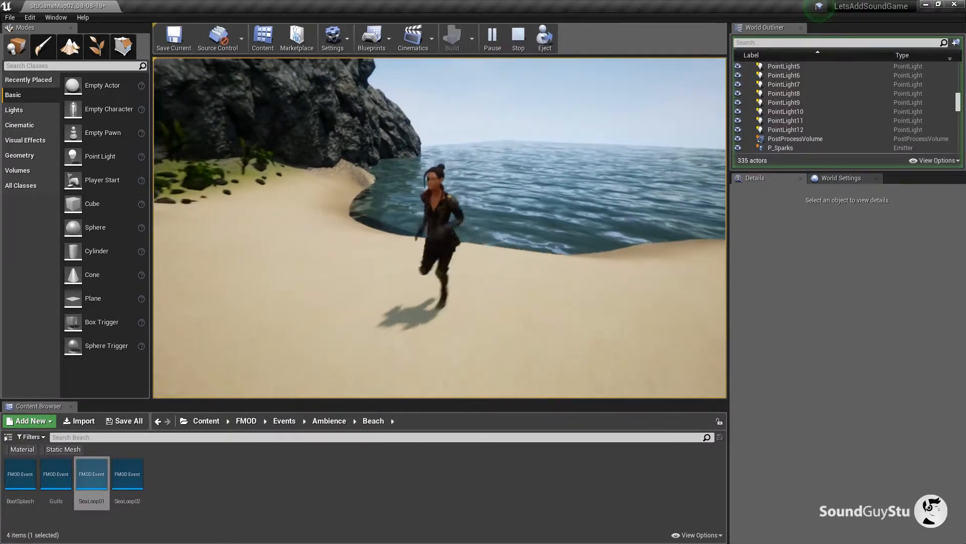
key("d")
key("s")
key("a")
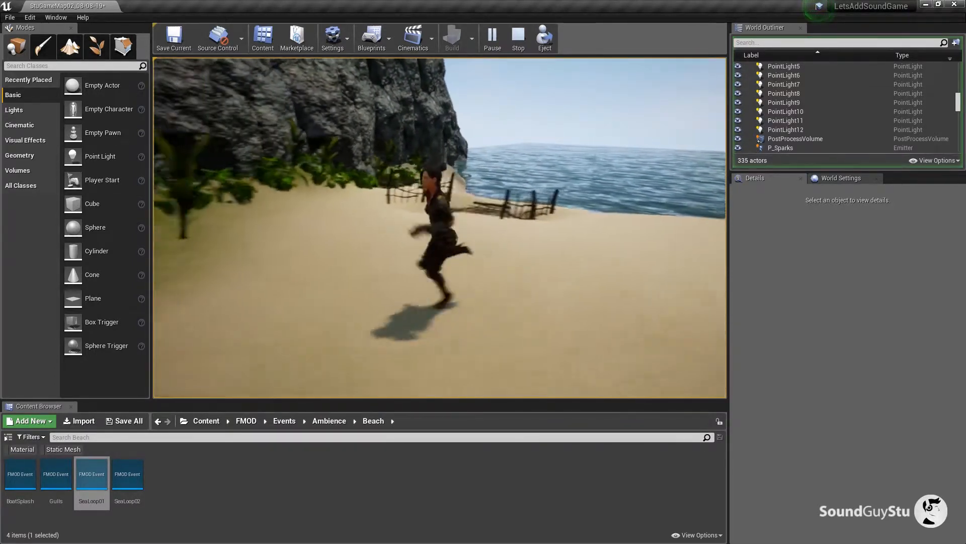
key("s")
key("s")
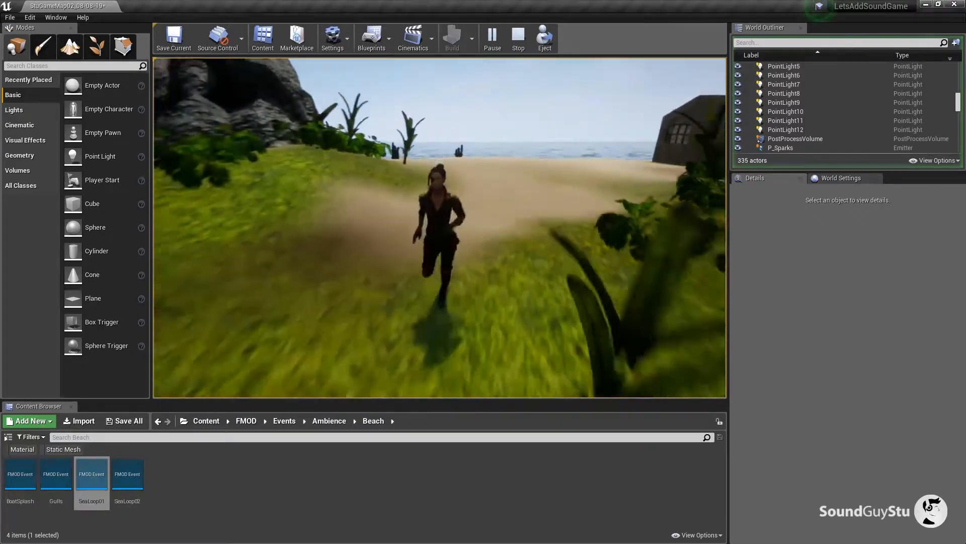
key("w")
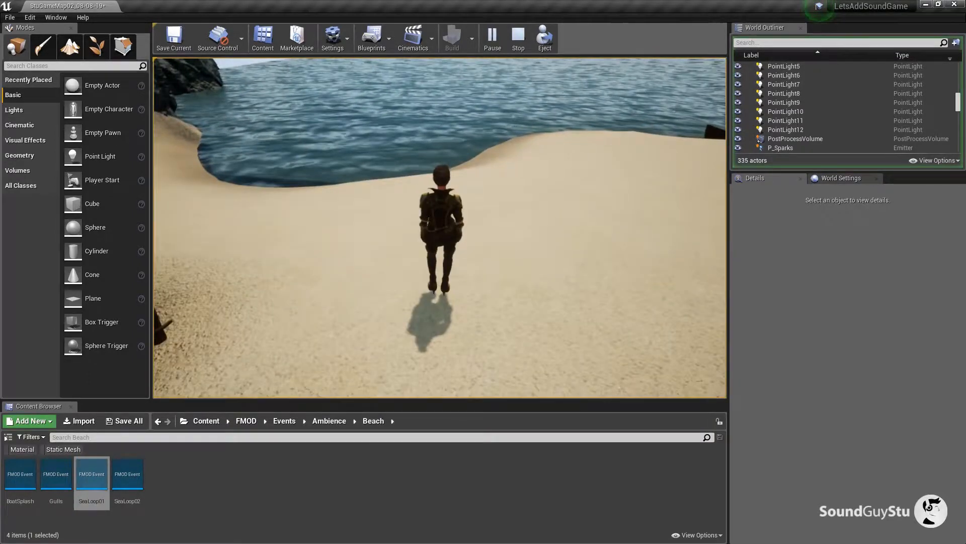
key("Escape")
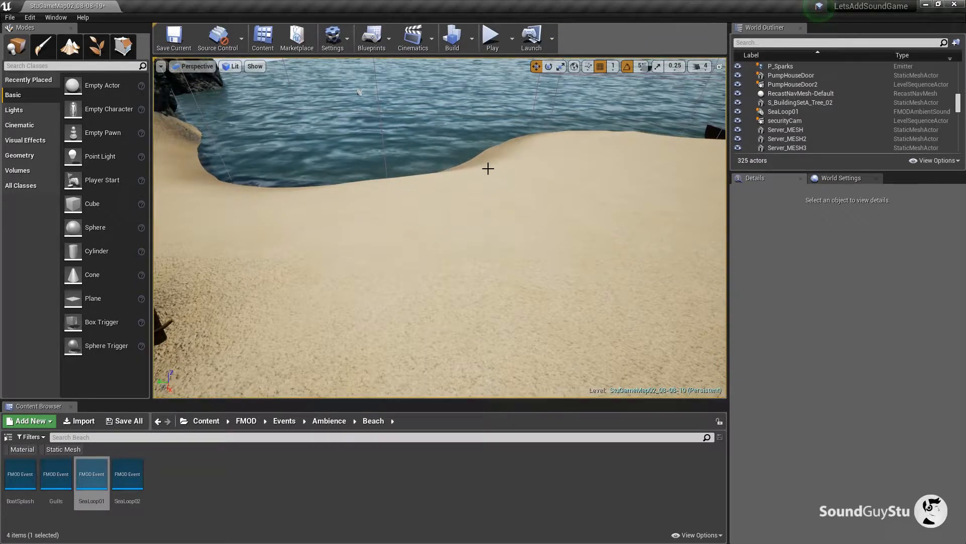
left_click_drag(481, 185, 443, 167)
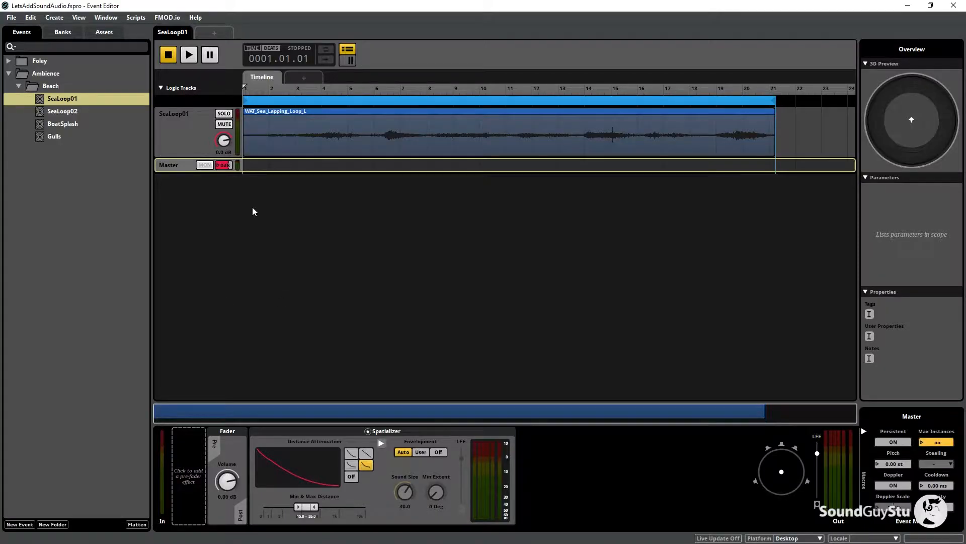
Switch to FMOD Studio, set the WAT_Sea_Lapping_Loop_L sound's volume to -4.50 dB, and save and rebuild the project
left_click(281, 130)
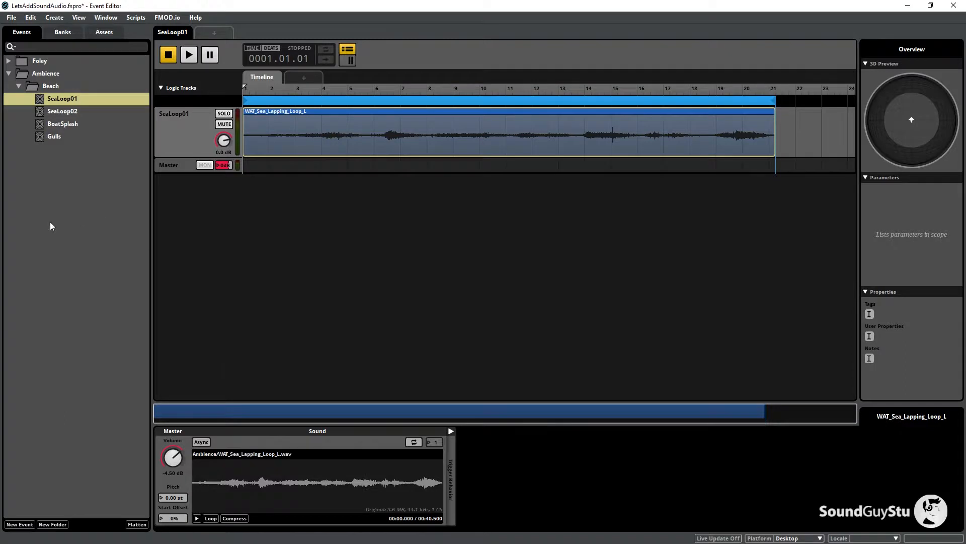
left_click(11, 17)
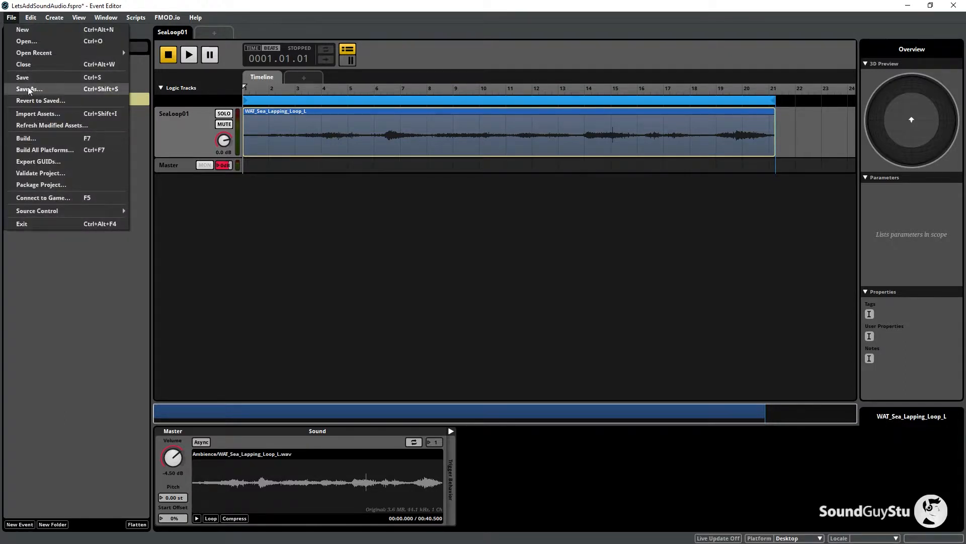
left_click(30, 80)
left_click(11, 18)
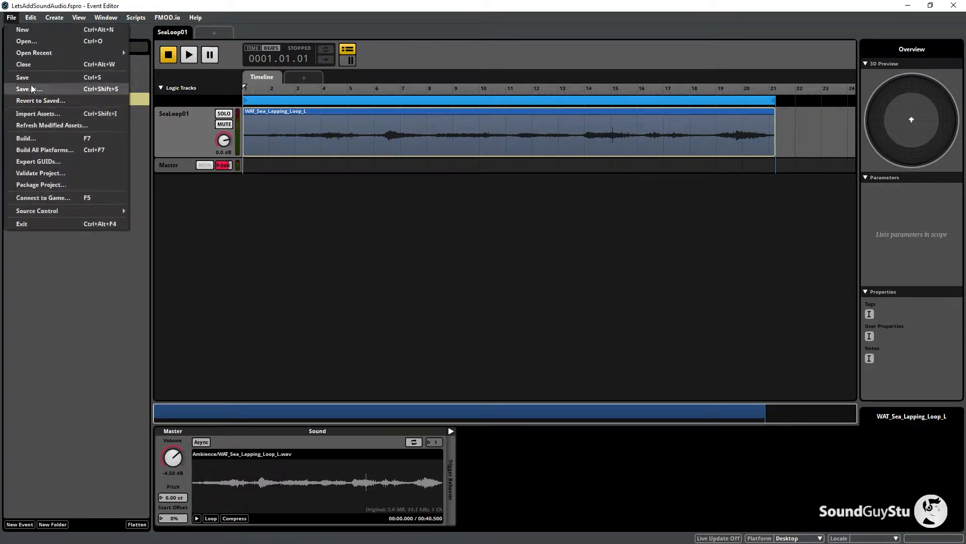
left_click(34, 140)
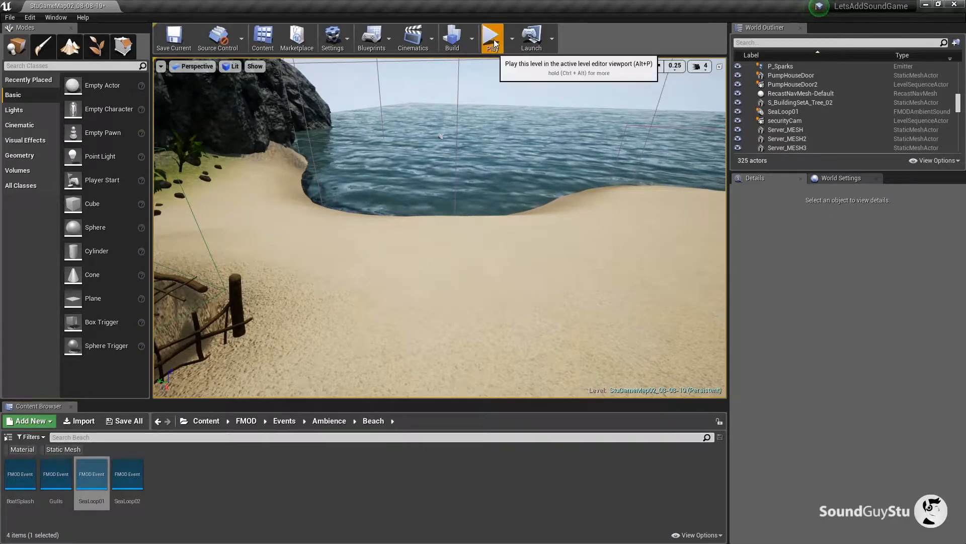
Switch to the Unreal Editor and playtest the reduced sea loop volume across the beach and near the boat
left_click(491, 37)
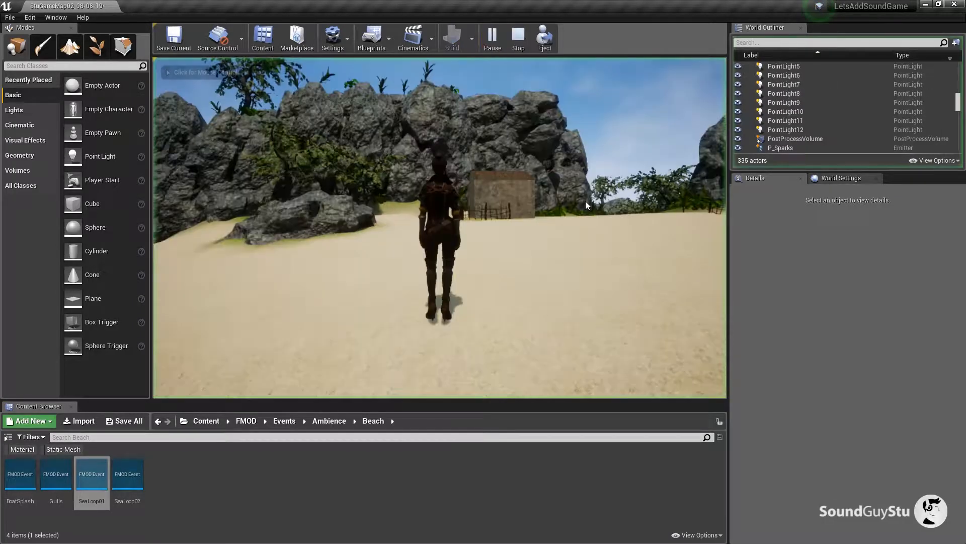
left_click(586, 202)
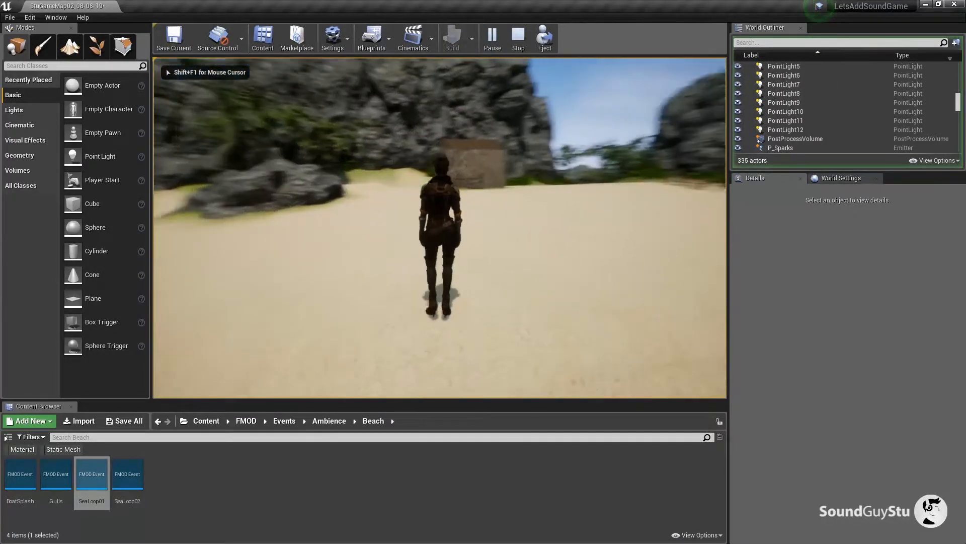
key("w")
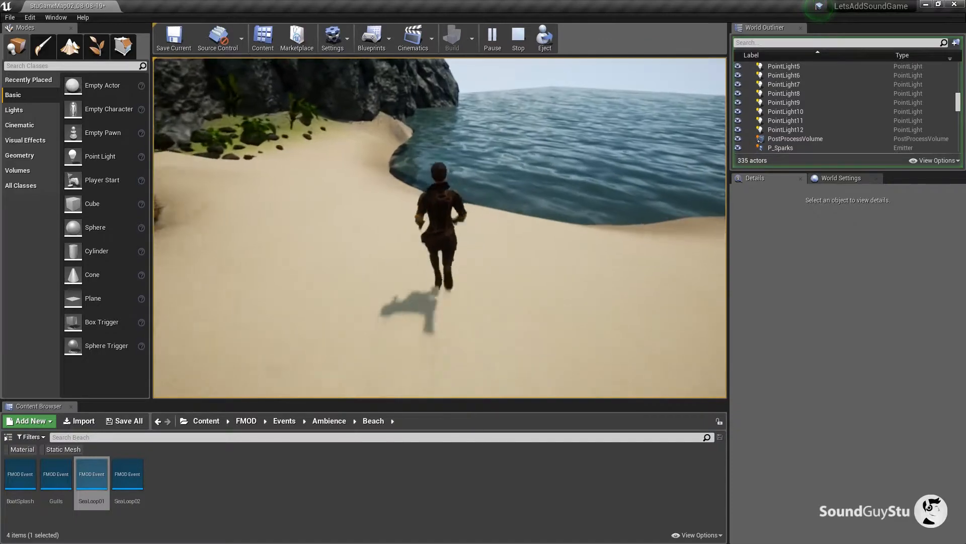
key("d")
key("s")
key("a")
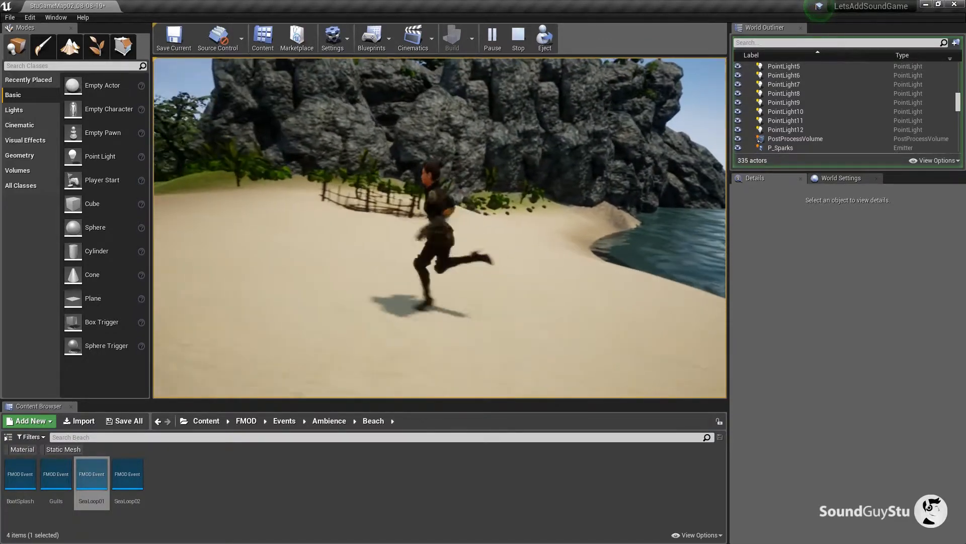
key("w")
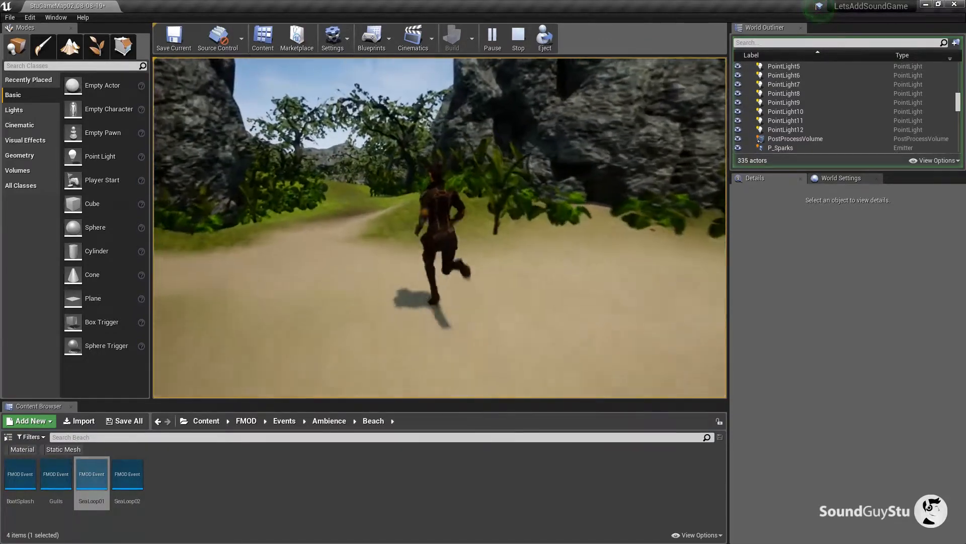
key("d")
key("w")
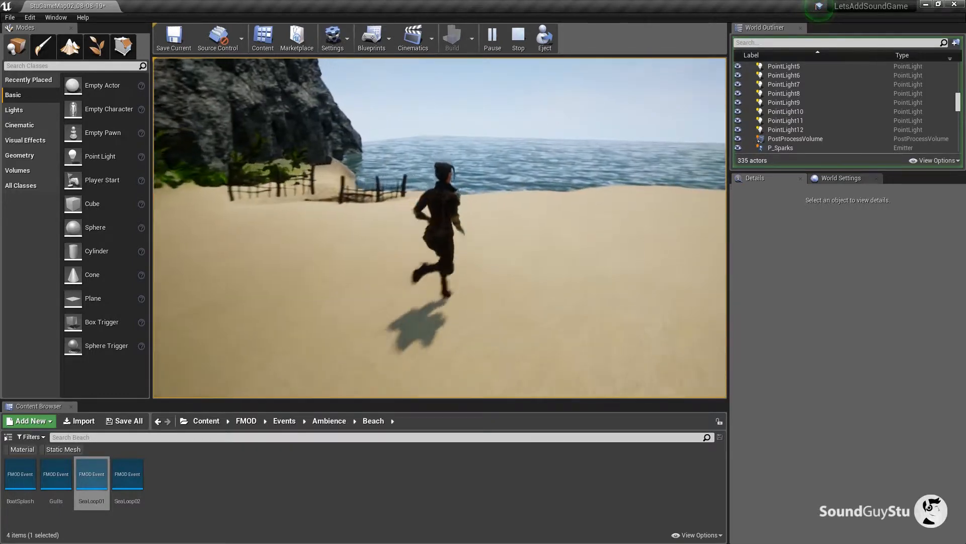
key("w")
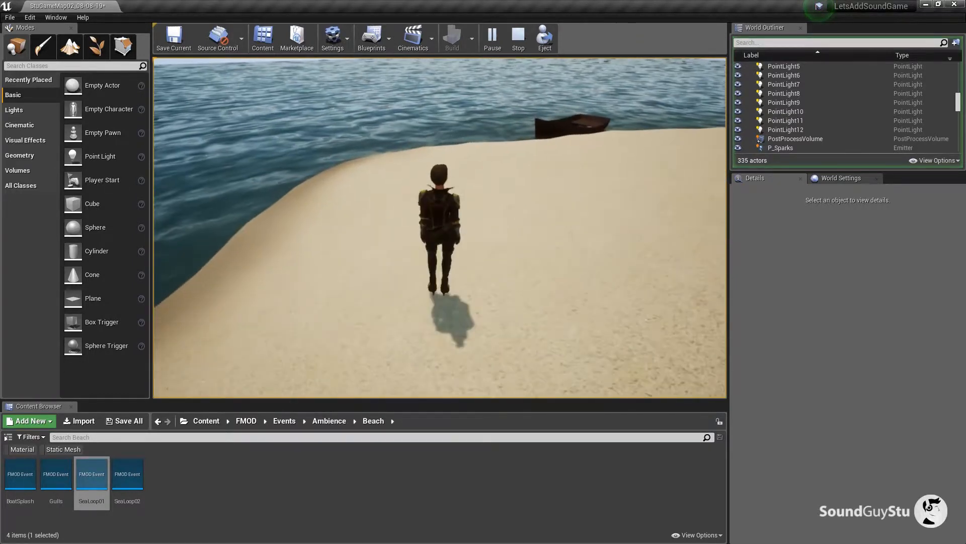
key("Escape")
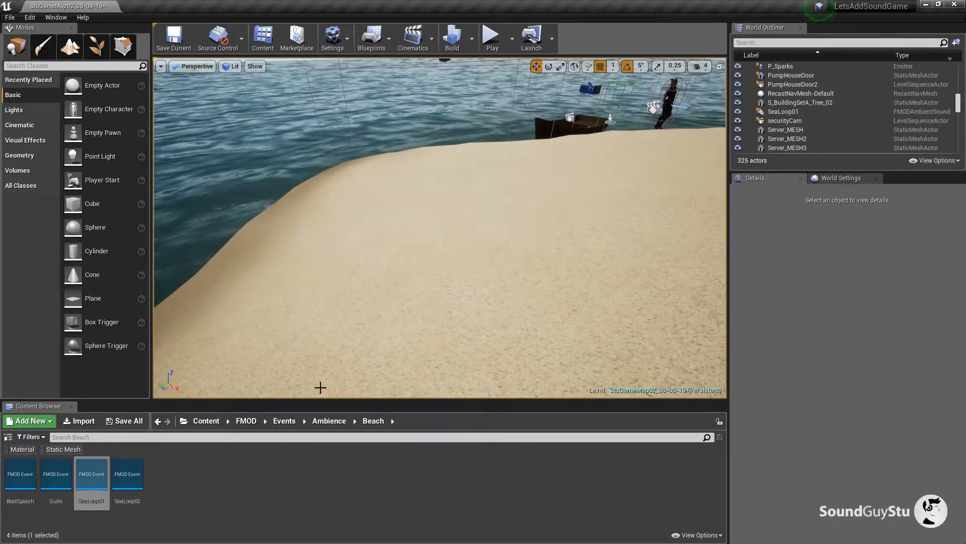
Switch to FMOD Studio, set the volume of SeaLoop01's WAT_Sea_Lapping_Loop_L sound to -5.00 dB, and save the project
key("alt+Tab")
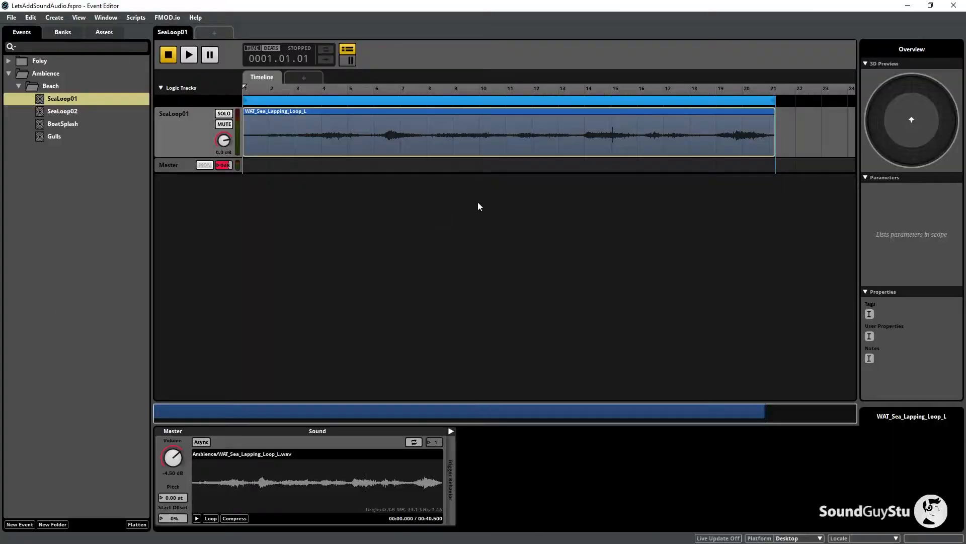
left_click_drag(172, 457, 172, 471)
left_click_drag(175, 455, 177, 447)
left_click(10, 17)
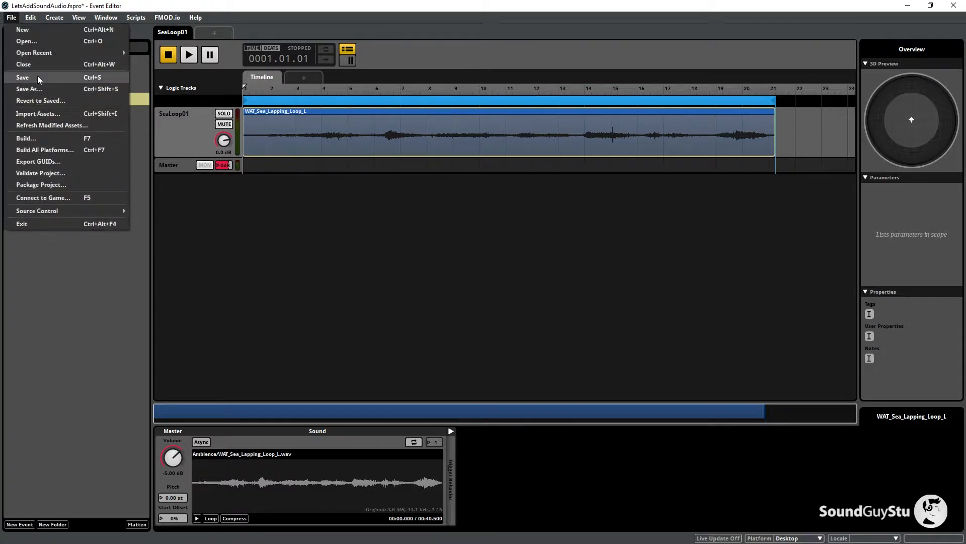
left_click(23, 77)
left_click(11, 17)
left_click(38, 332)
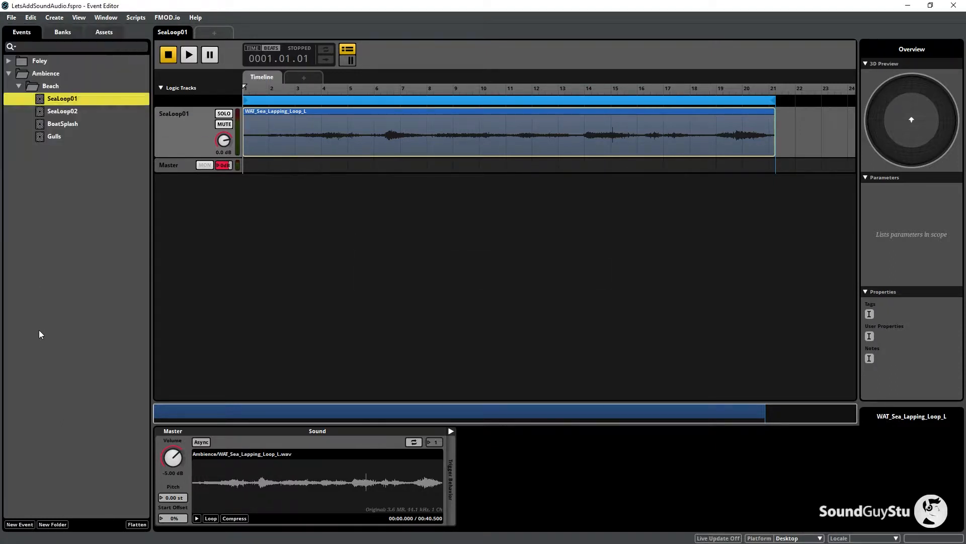
Set SeaLoop02's WAt_Sea_Lapping_Loop_R sound to -6.00 dB and its spatializer's minimum and maximum distances to 15.0 and 45.0
left_click(68, 116)
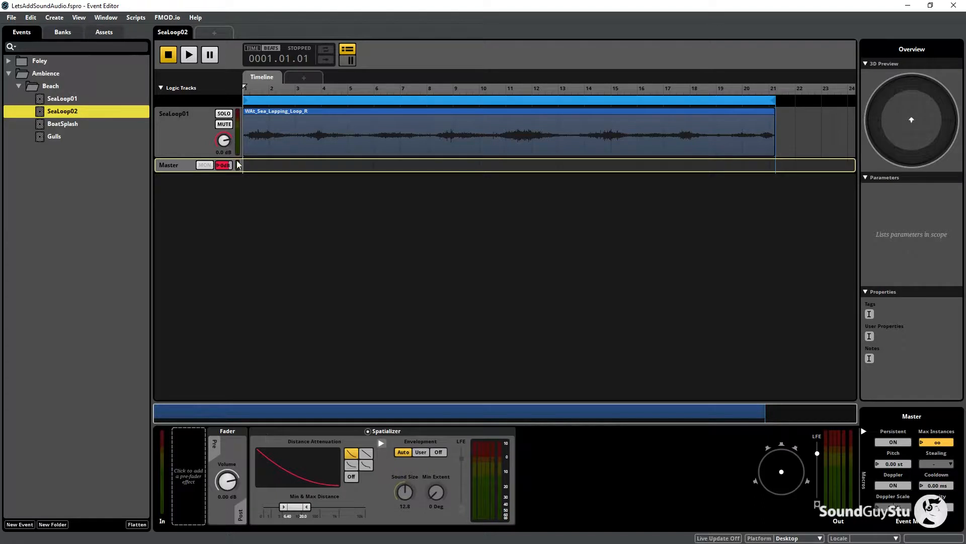
left_click(270, 119)
left_click_drag(173, 458, 173, 461)
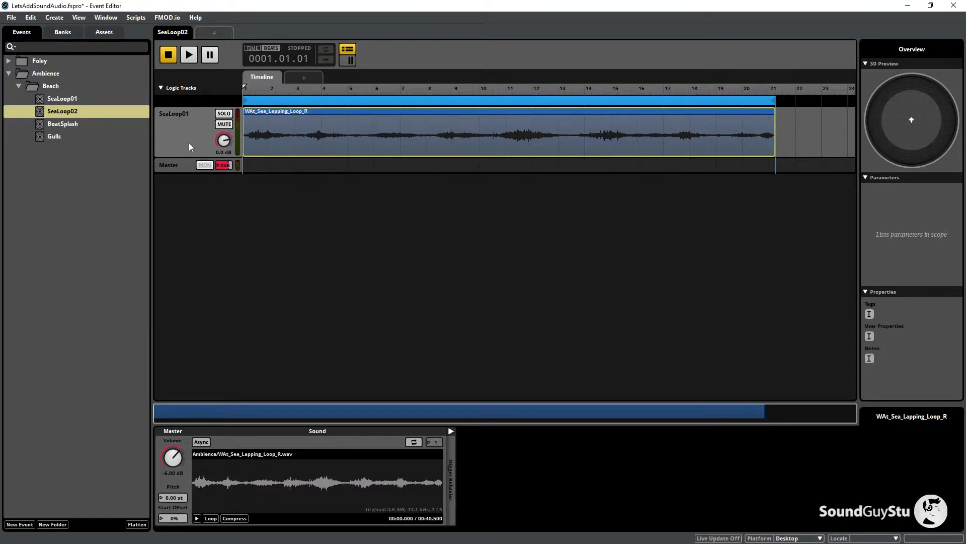
left_click(179, 164)
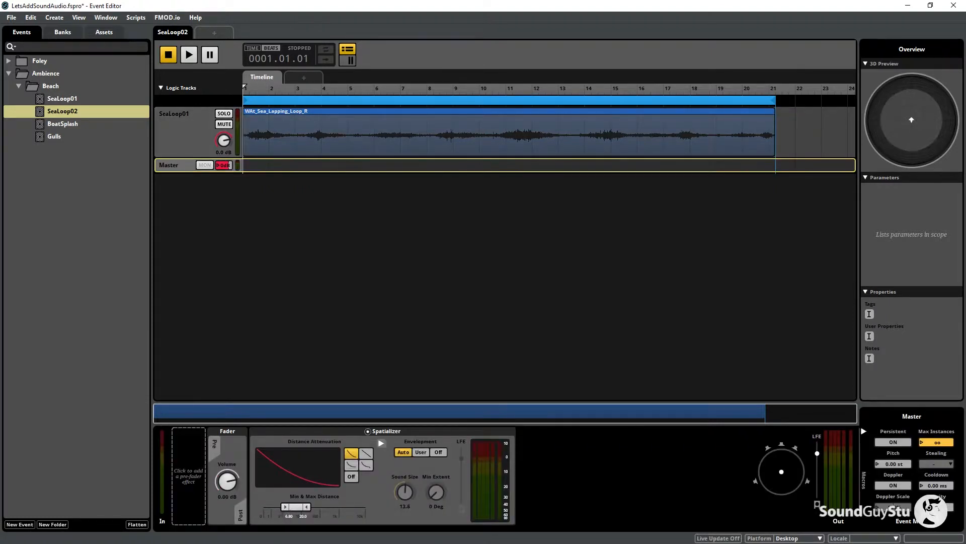
left_click_drag(285, 507, 314, 508)
Save the FMOD project and rebuild its banks with the SeaLoop02 changes
left_click(11, 17)
left_click(23, 77)
left_click(10, 18)
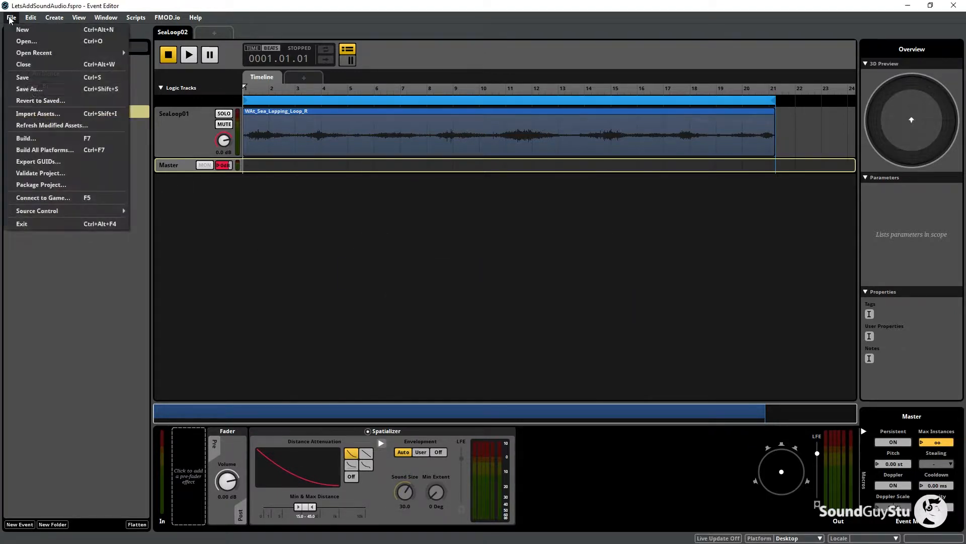
left_click(43, 140)
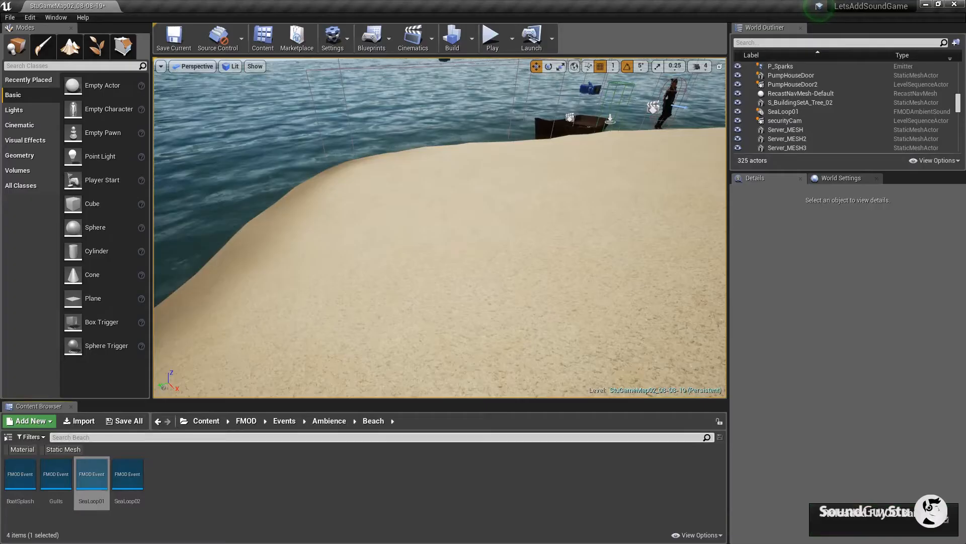
Switch to the Unreal Editor and place the SeaLoop02 event in the sea between the boat and the large rock
scroll(337, 151, "down", 5)
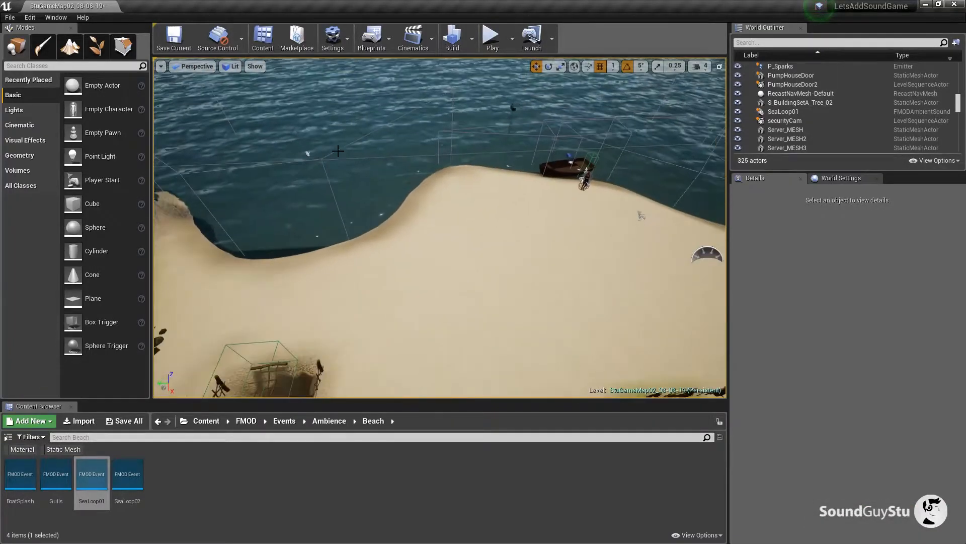
left_click_drag(349, 178, 349, 178)
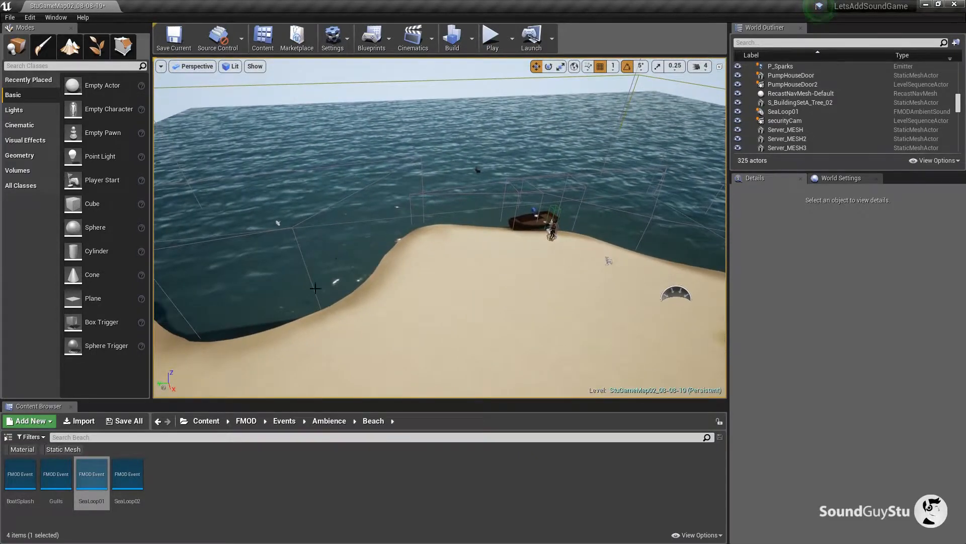
key("Right")
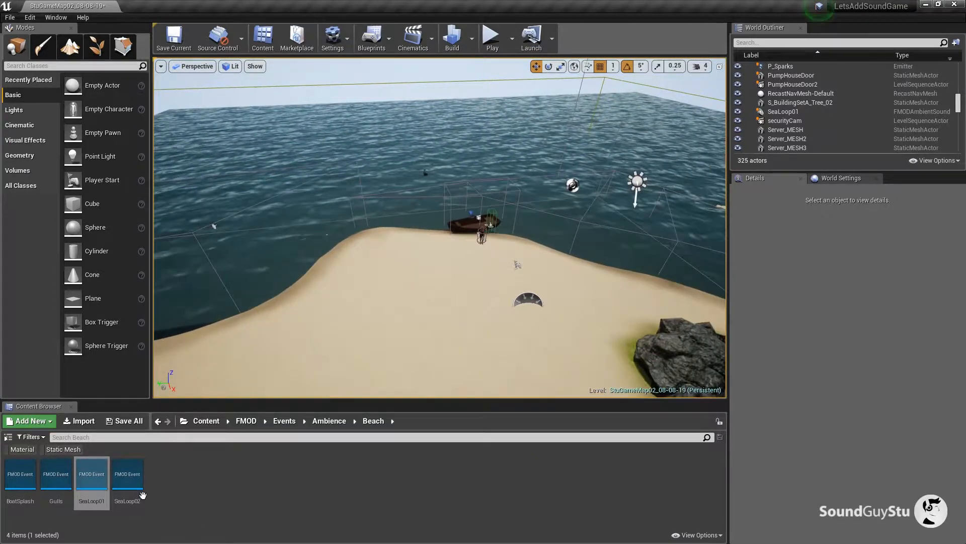
left_click(130, 477)
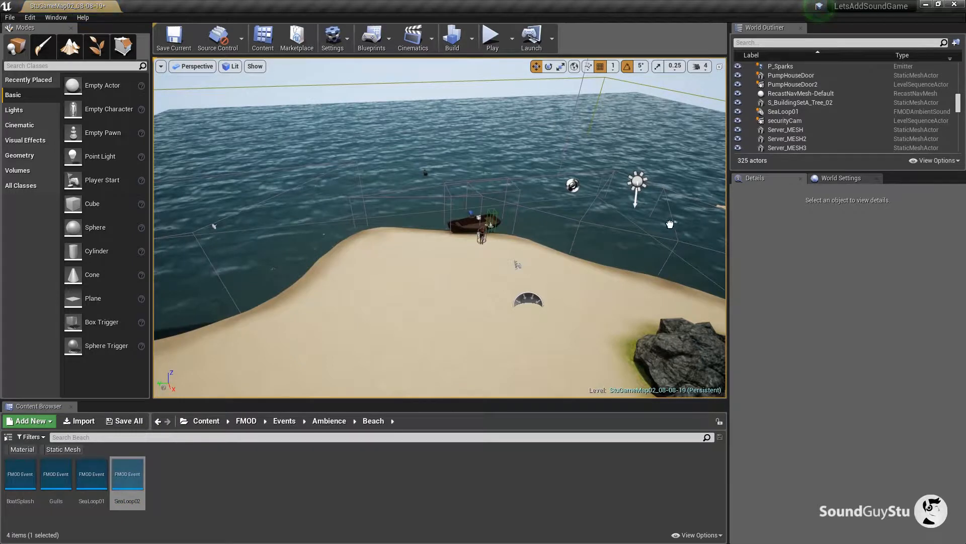
left_click_drag(651, 235, 588, 242)
key("f")
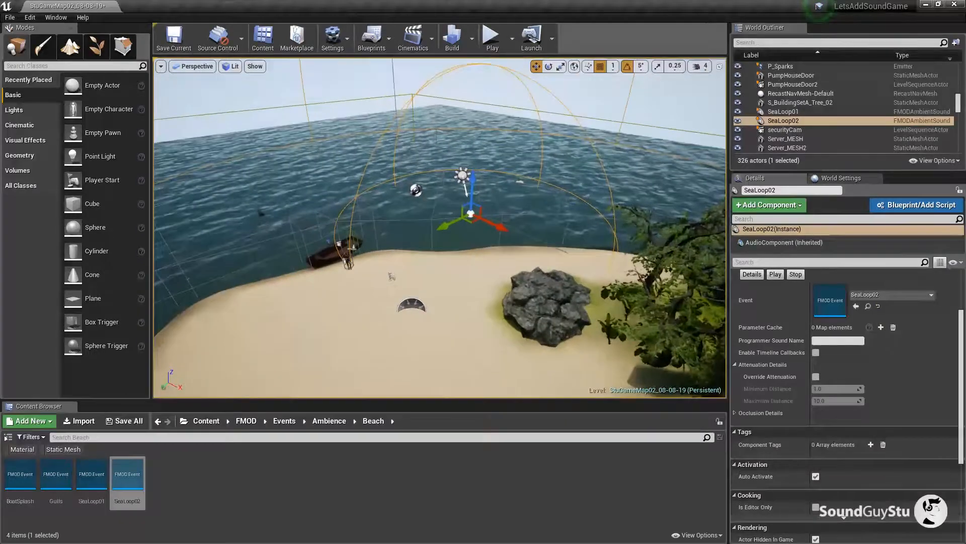
left_click_drag(408, 303, 362, 303)
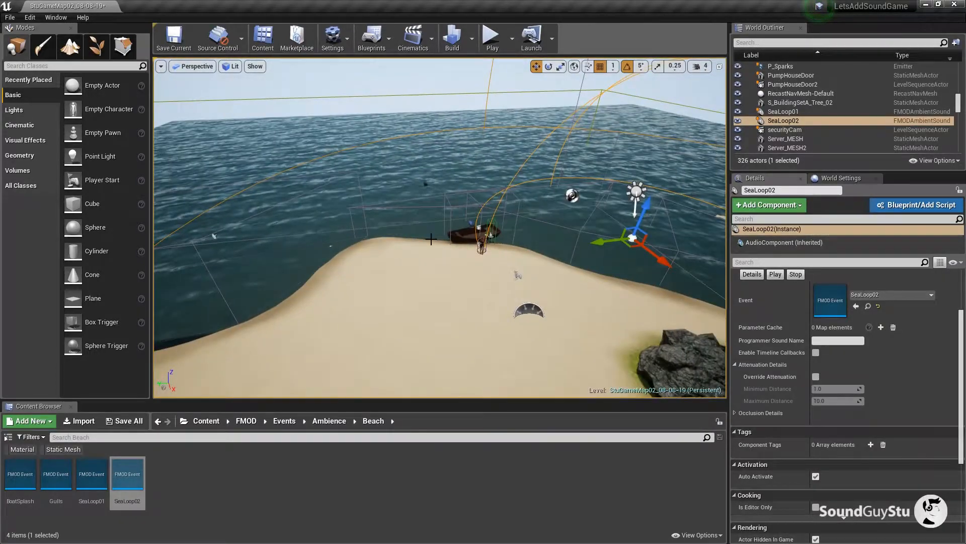
Playtest both sea loops together, running from the beach up to the grass and back towards the boat
left_click(493, 45)
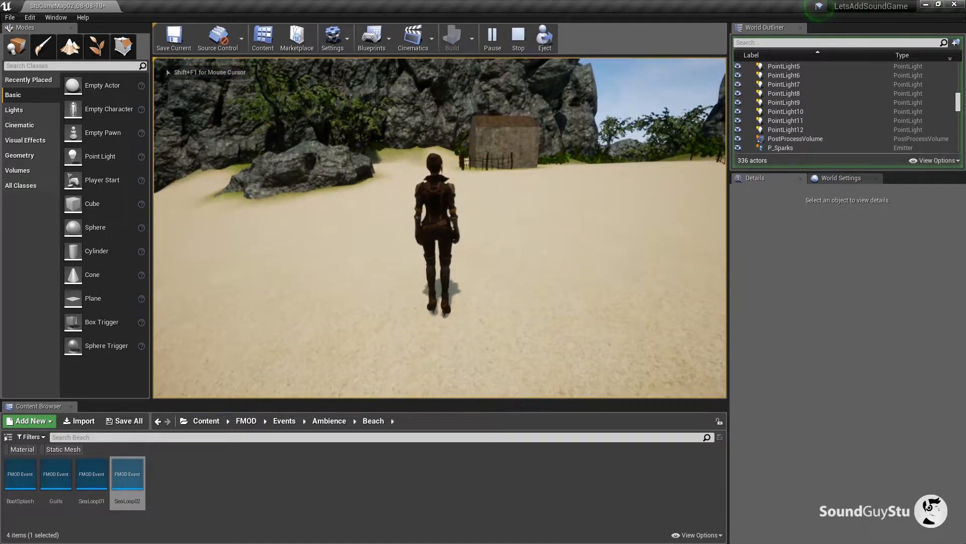
key("w")
key("d")
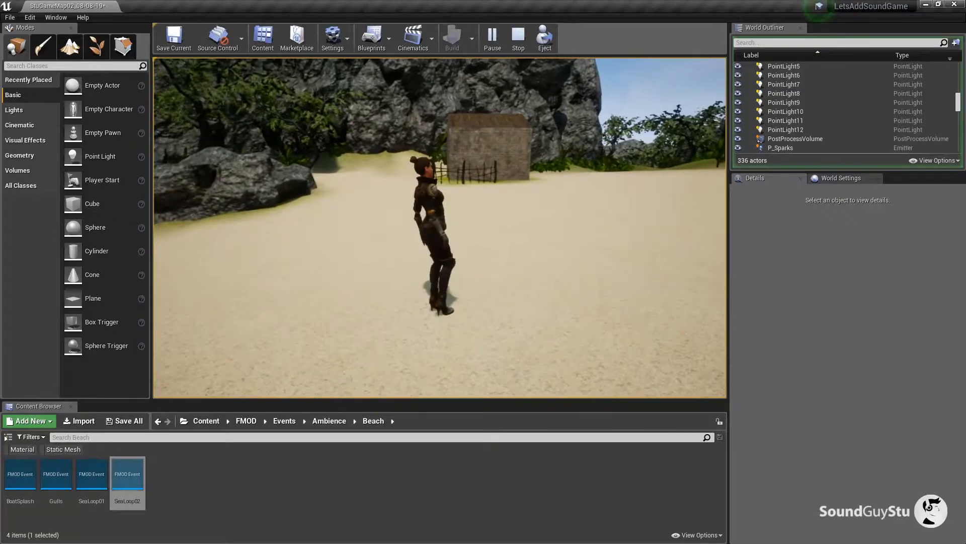
key("w")
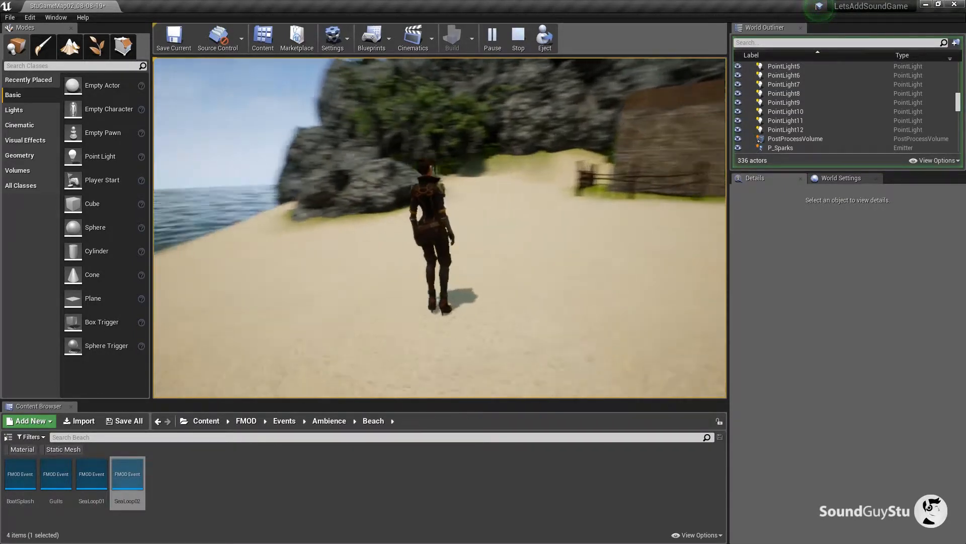
key("w")
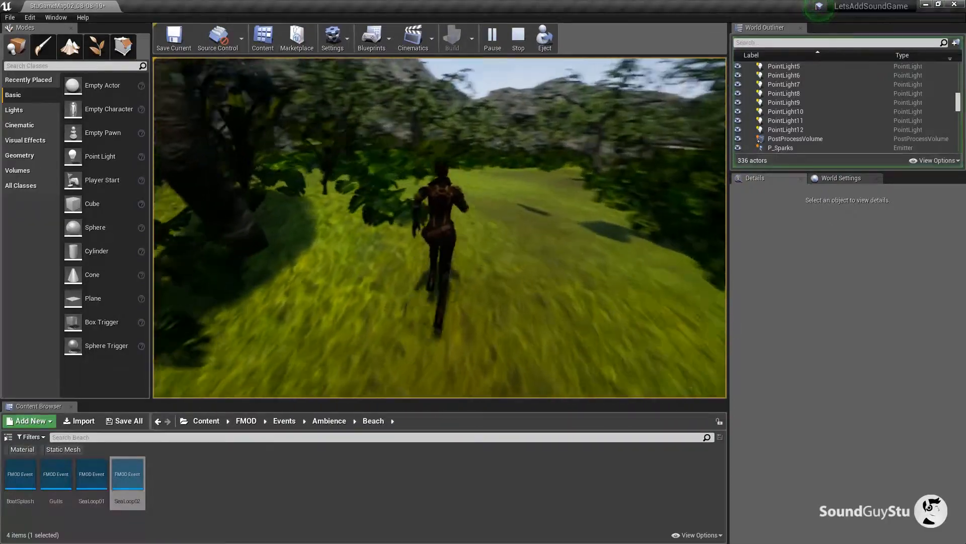
key("d")
key("s")
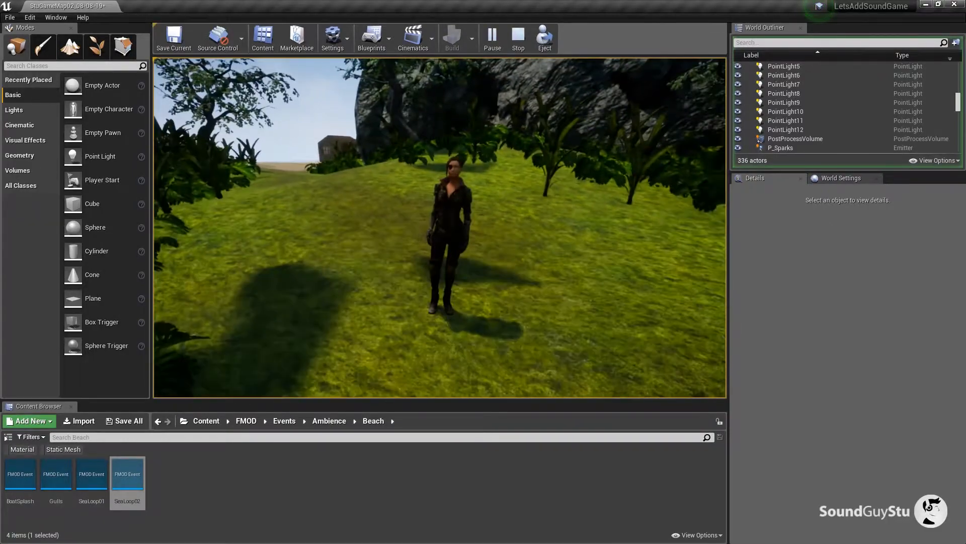
key("w")
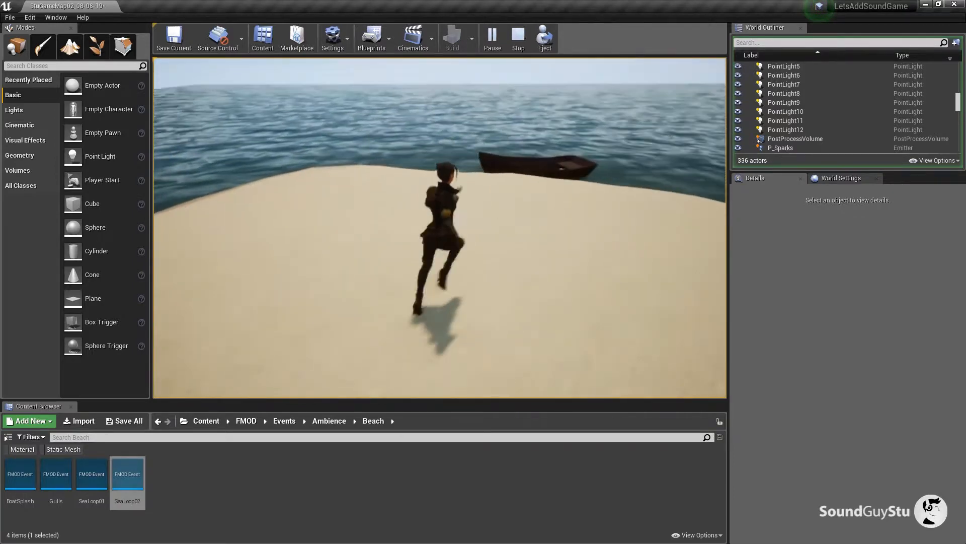
key("Escape")
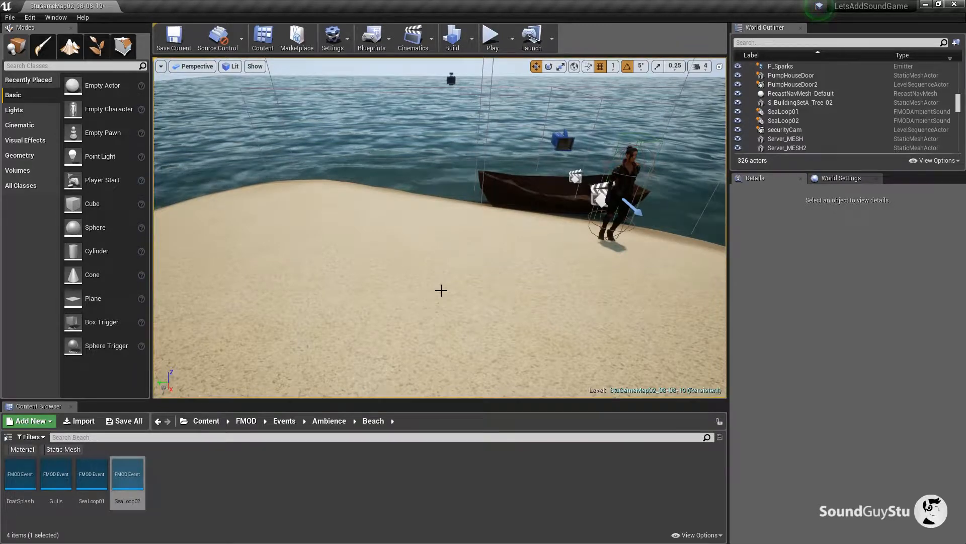
Place the BoatSplash event in the level and position it inside the moored boat
key("w")
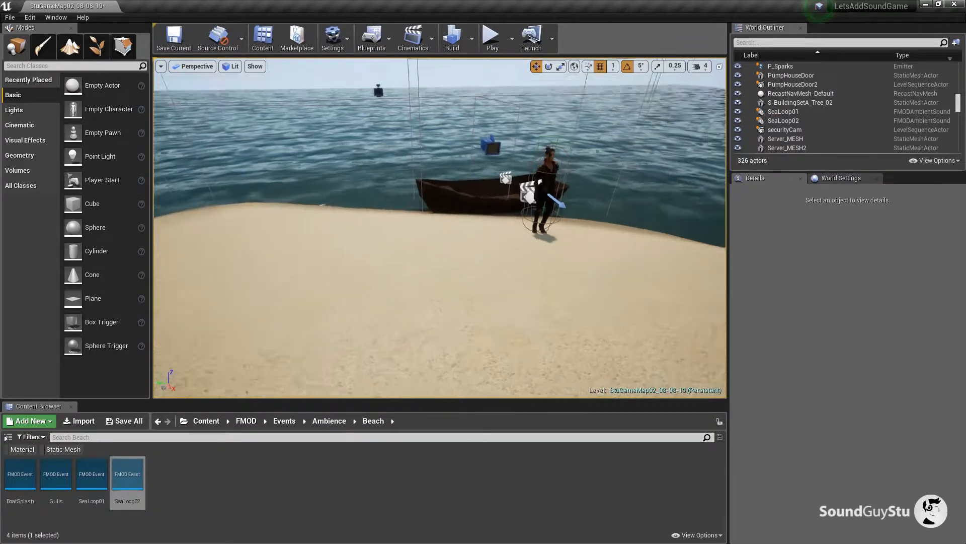
left_click_drag(540, 246, 539, 265)
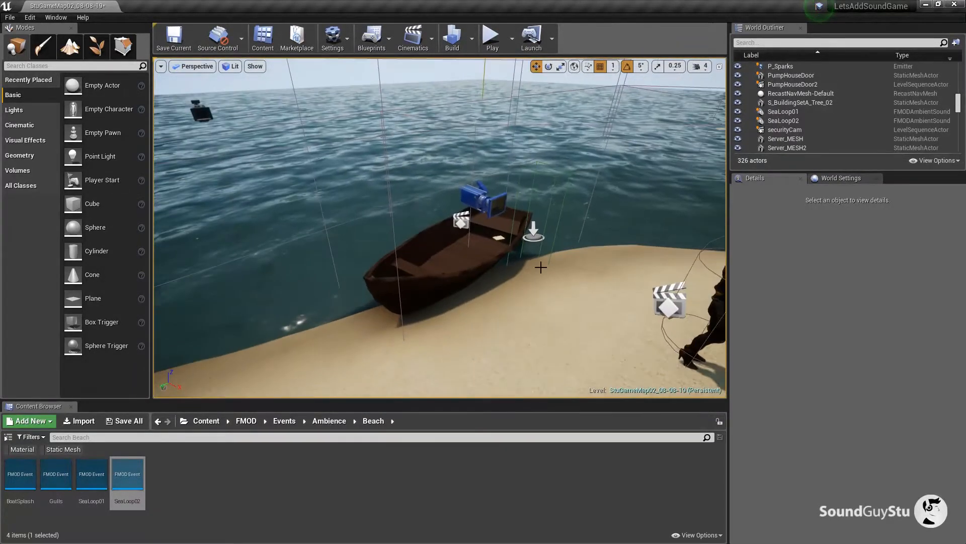
scroll(539, 266, "up", 3)
scroll(540, 265, "down", 2)
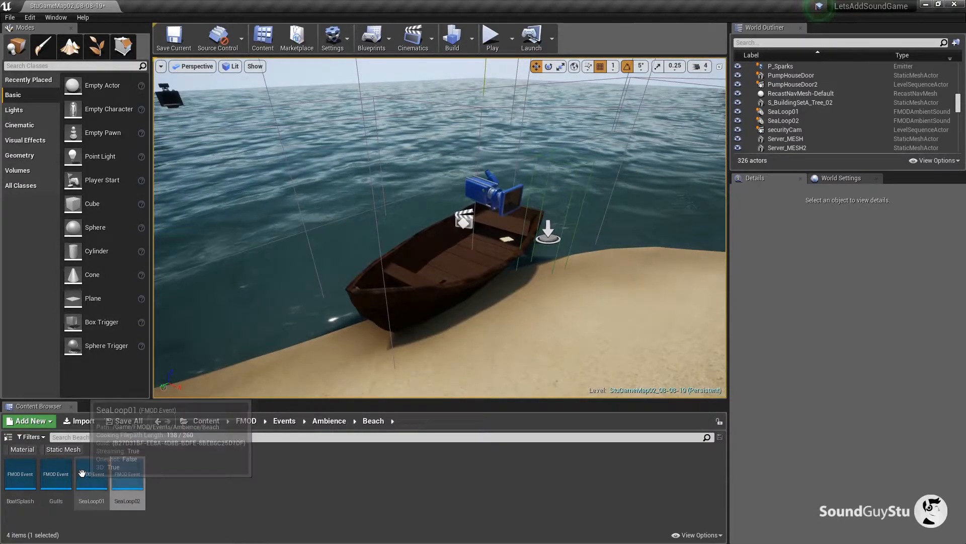
left_click(24, 476)
left_click_drag(23, 477, 474, 257)
left_click_drag(477, 223, 478, 207)
left_click_drag(507, 260, 449, 262)
left_click_drag(472, 230, 472, 225)
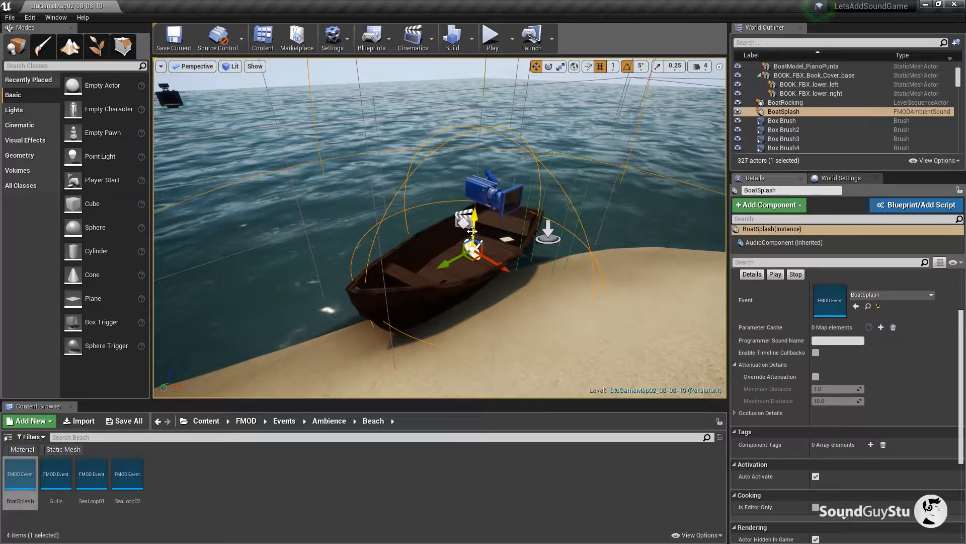
Playtest the BoatSplash sound beside the boat and while moving away from it up the beach
scroll(481, 259, "down", 5)
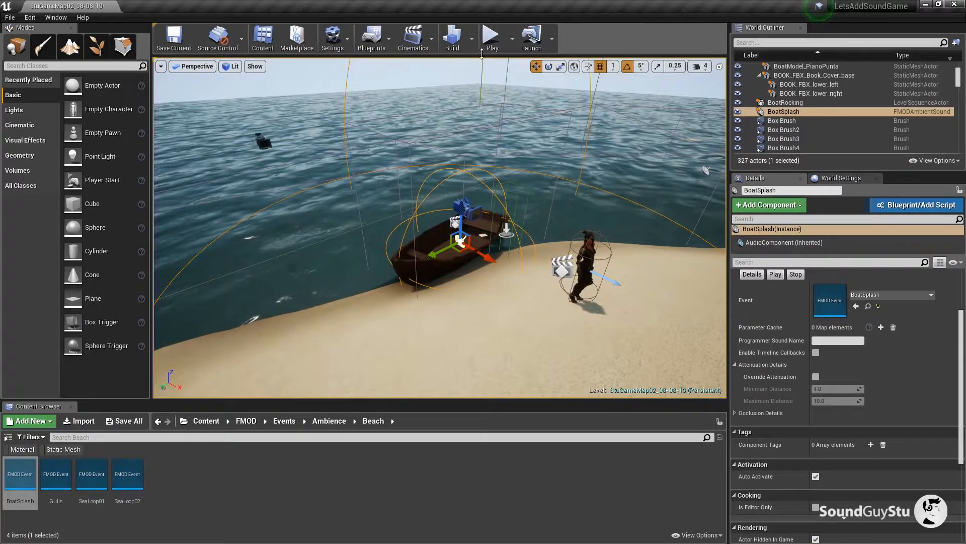
left_click(492, 41)
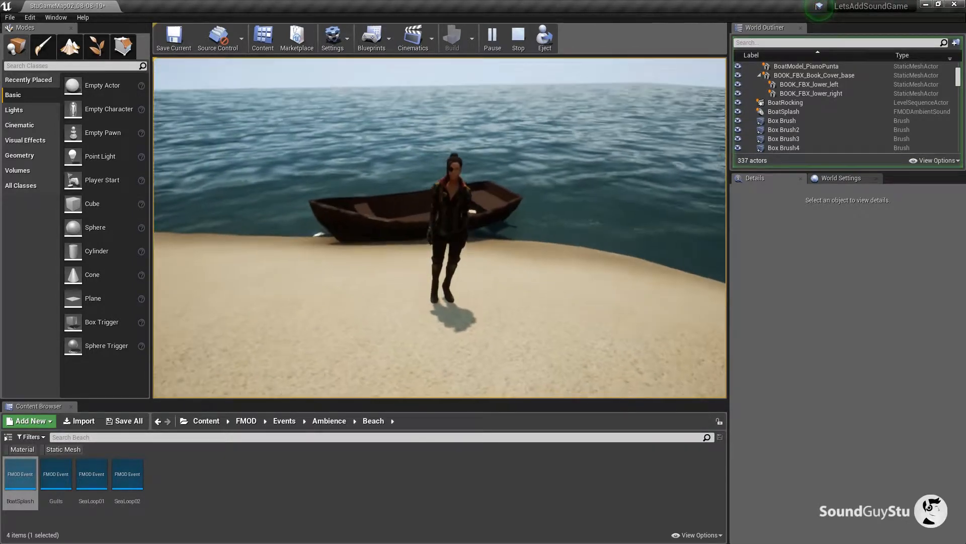
key("w")
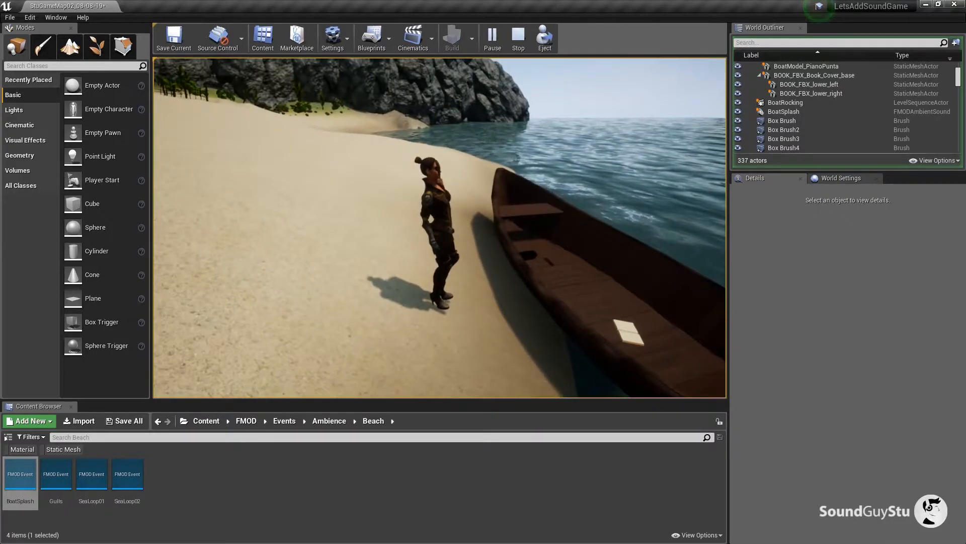
key("w")
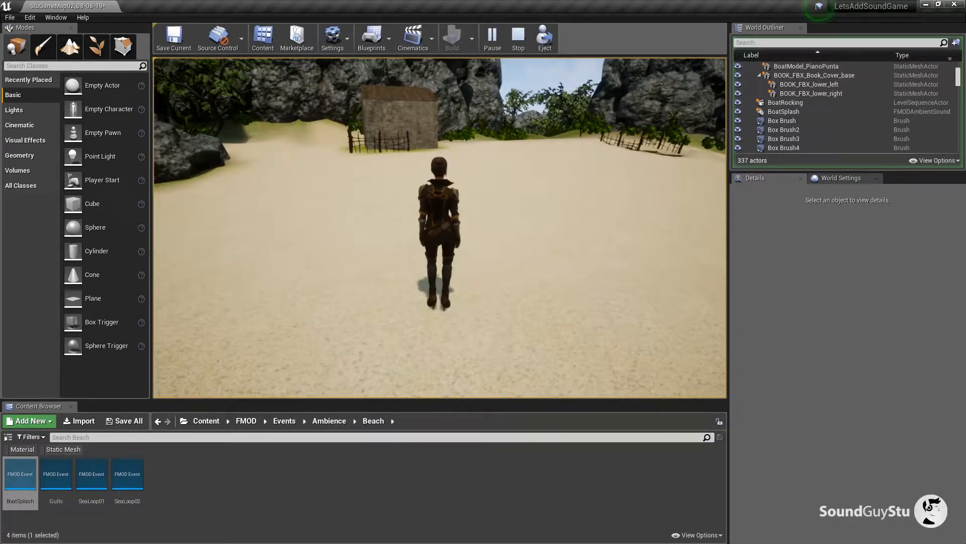
key("Escape")
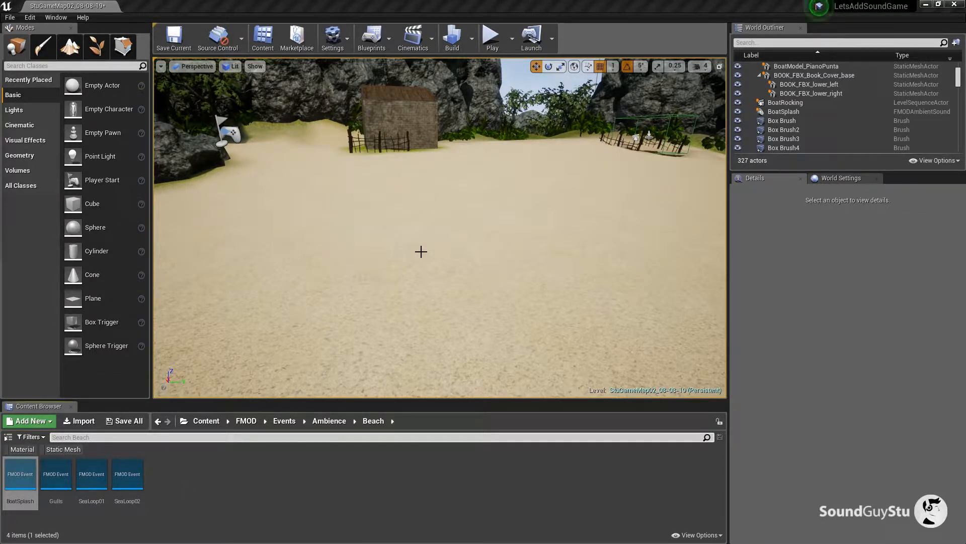
Place the Gulls event near the brick hut at the back of the beach and shift it sideways beside the hut
left_click_drag(421, 252, 426, 256)
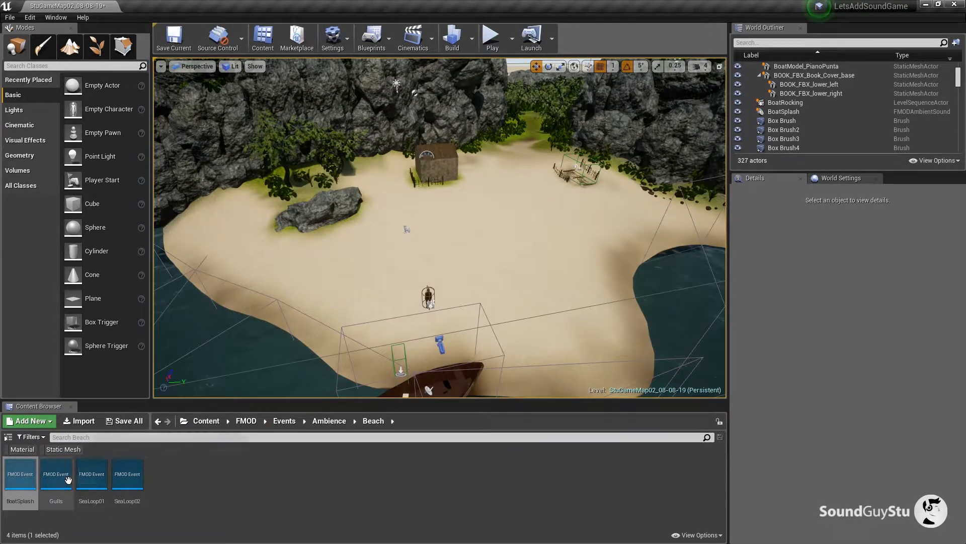
left_click(55, 476)
left_click_drag(431, 214, 436, 128)
scroll(436, 196, "up", 2)
scroll(411, 201, "down", 2)
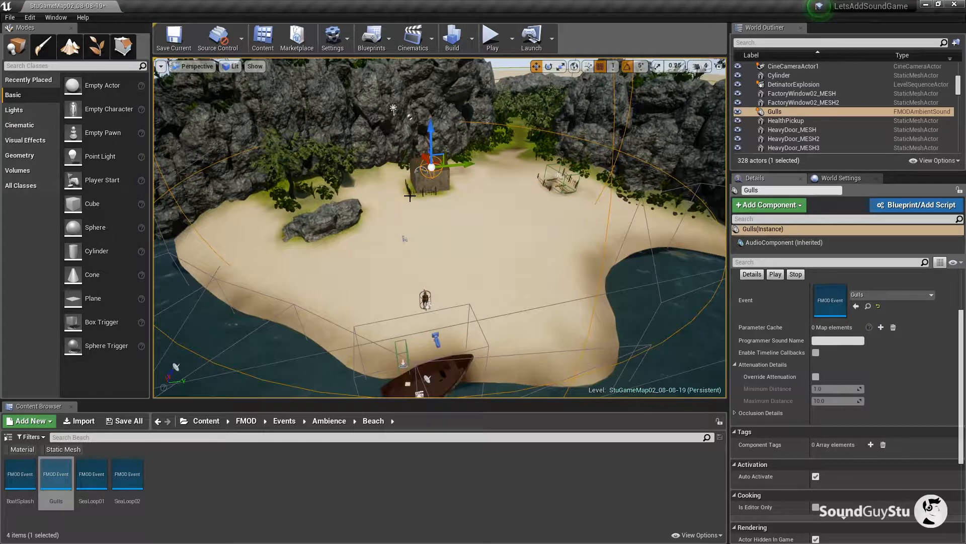
scroll(411, 201, "down", 1)
left_click_drag(434, 201, 434, 186)
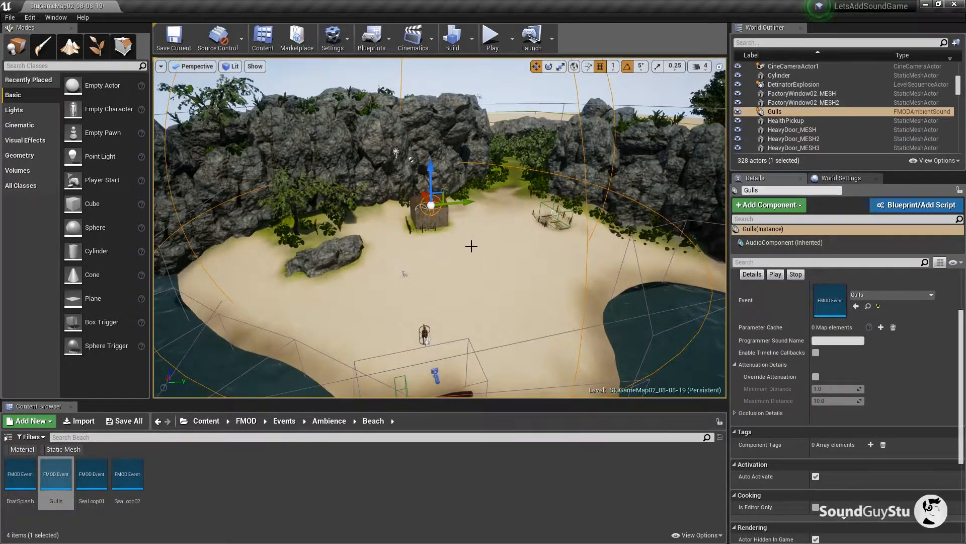
left_click_drag(467, 201, 494, 201)
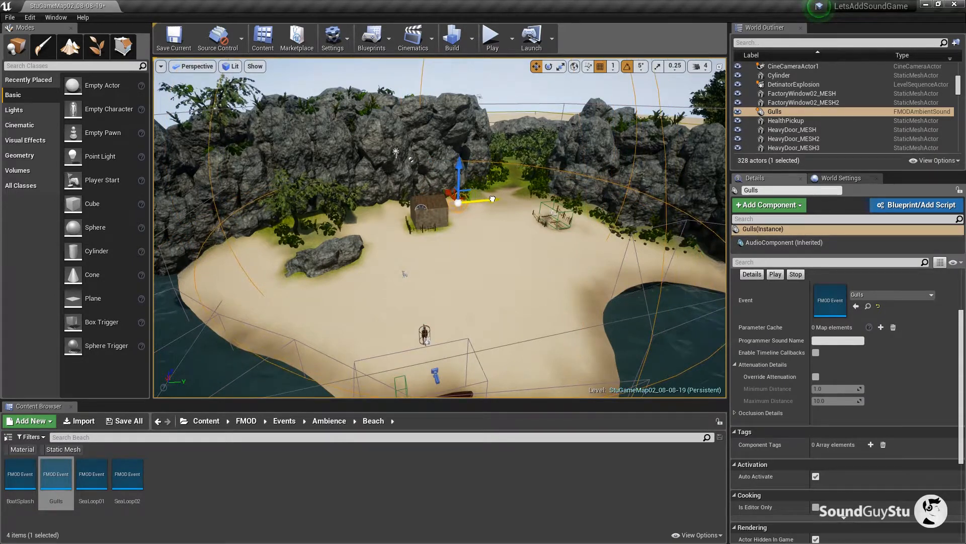
Override the Gulls attenuation, using about 15.5 minimum and 30.8 maximum distance to cover the beach around the hut
left_click(816, 377)
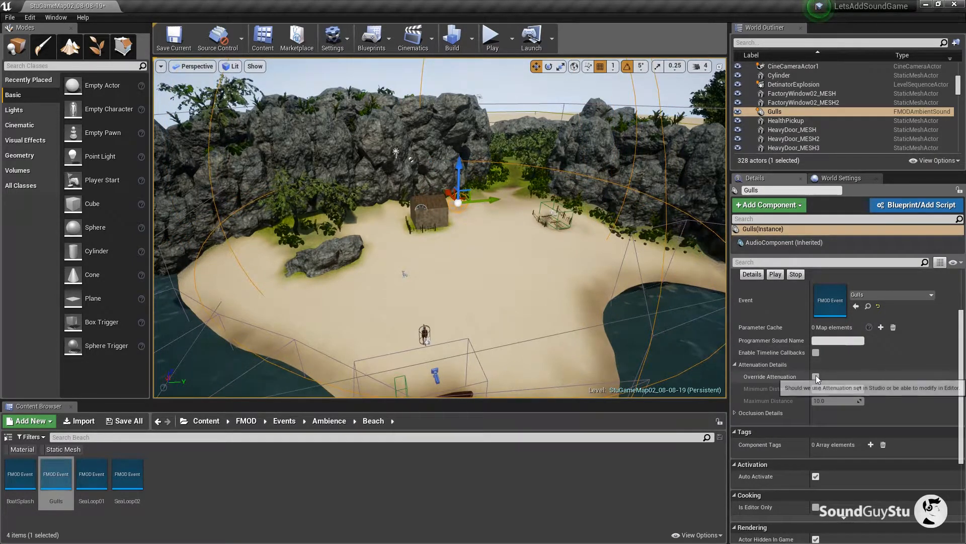
left_click_drag(419, 244, 418, 229)
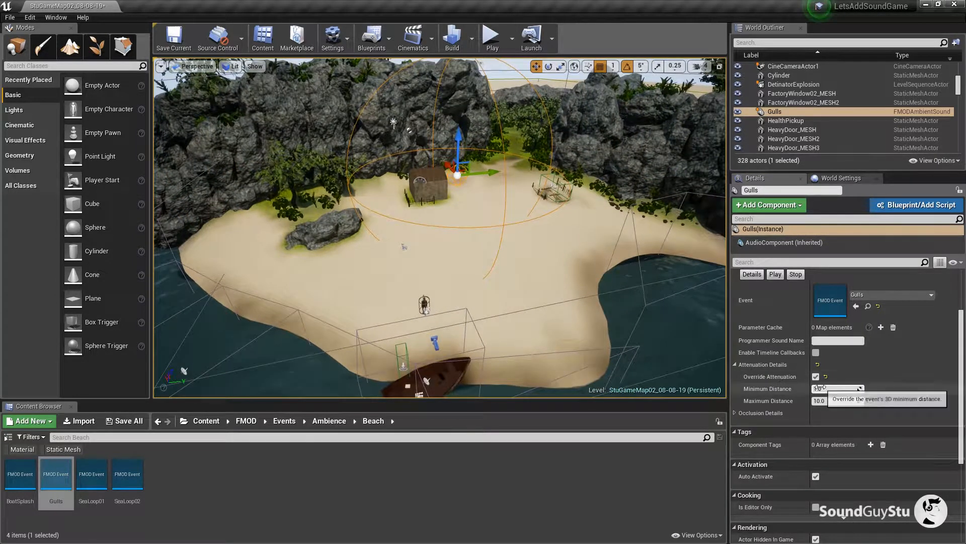
mouse_move(827, 389)
left_mouse_down()
mouse_move(867, 389)
mouse_move(855, 400)
mouse_move(870, 401)
left_mouse_up()
left_click_drag(578, 251, 508, 212)
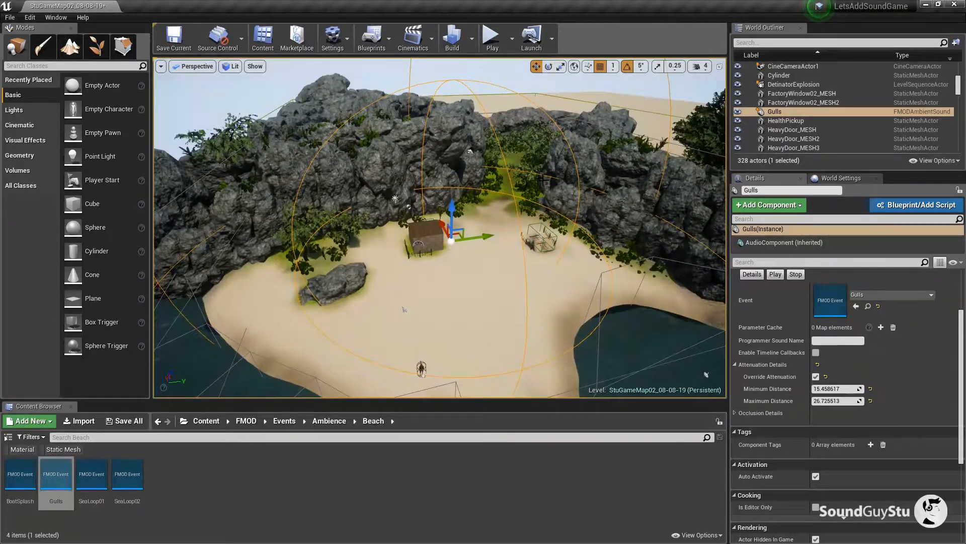
left_click_drag(826, 400, 830, 400)
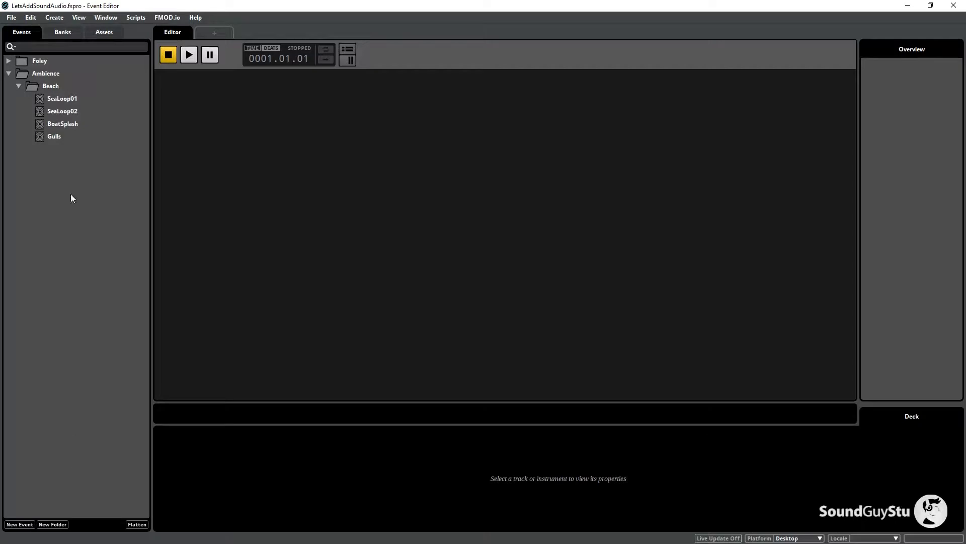
In FMOD Studio, set the Gulls scatterer's minimum scatter distance to 6 and its spatializer distance range to 15–30
left_click(63, 136)
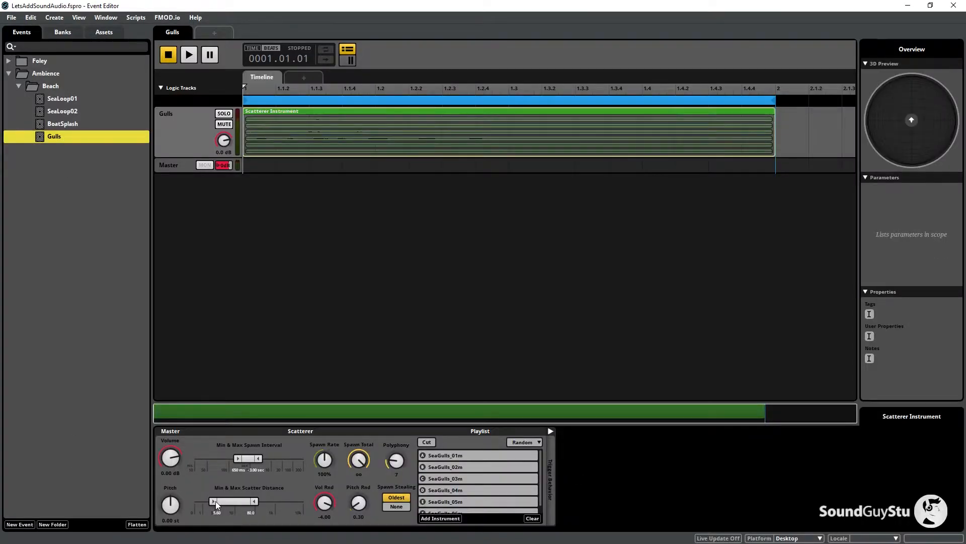
left_click_drag(214, 500, 215, 501)
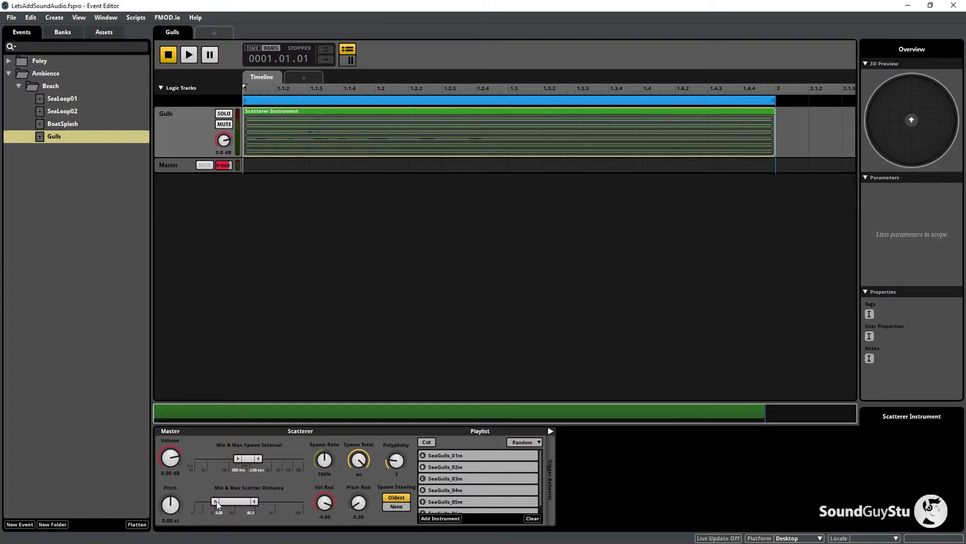
left_click(166, 166)
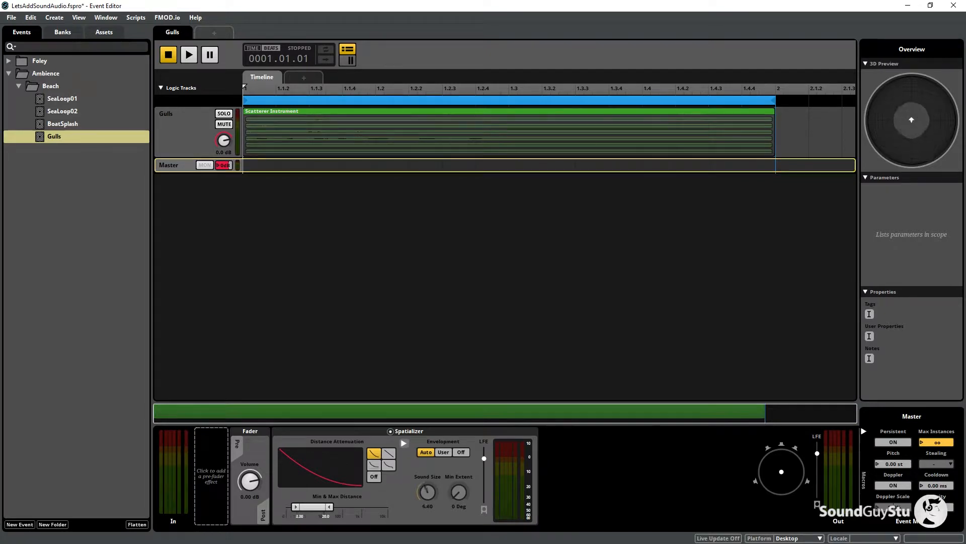
left_click_drag(290, 506, 332, 507)
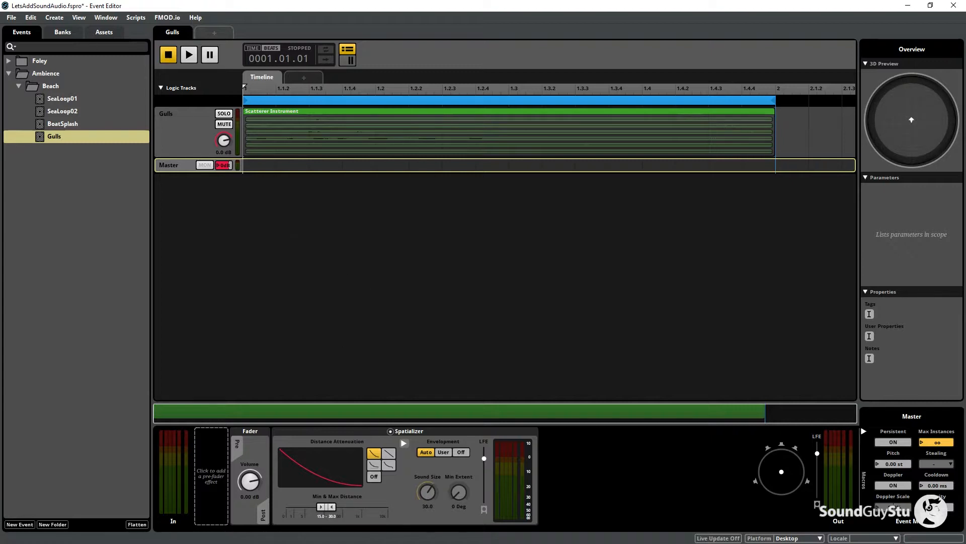
Save the FMOD project and build its banks
left_click(10, 18)
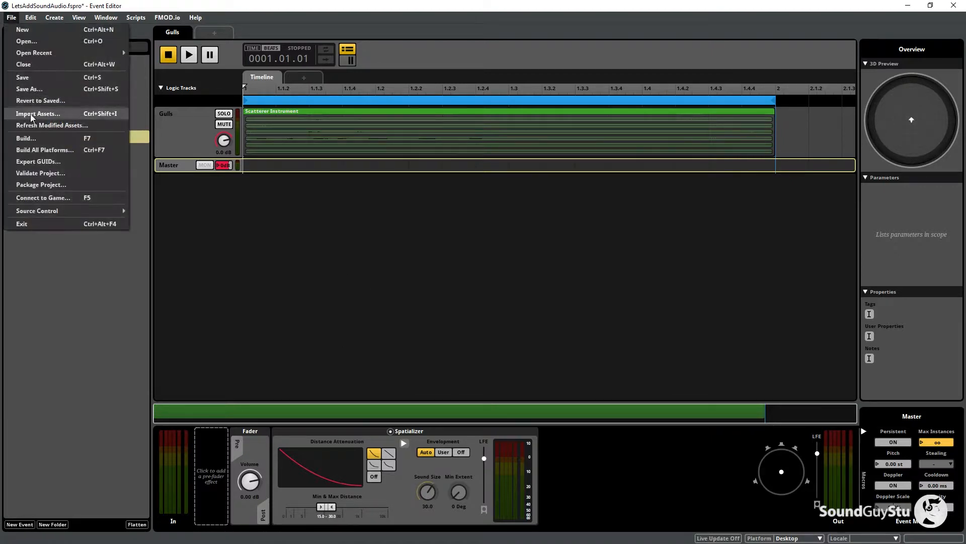
left_click(38, 78)
left_click(11, 18)
left_click(30, 138)
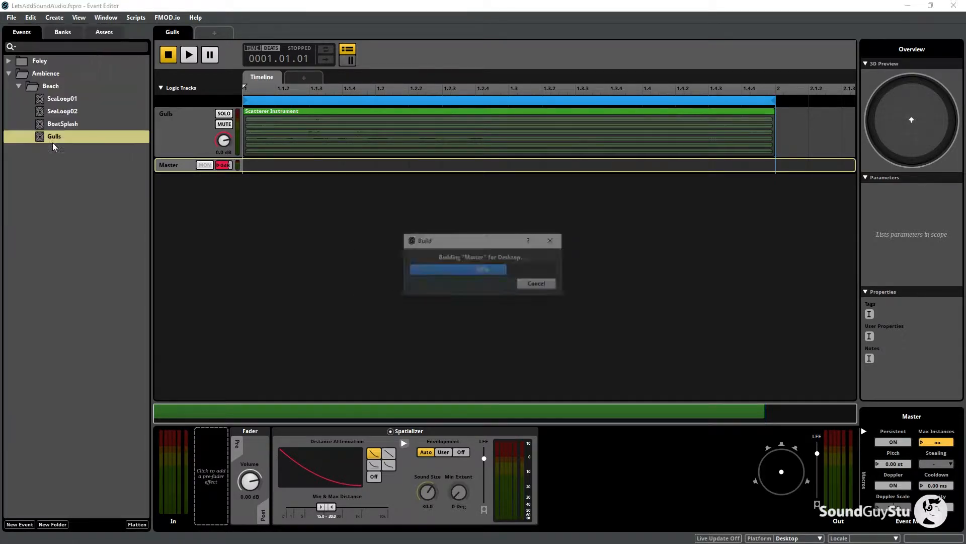
In Unreal Editor, turn off the Gulls attenuation override and playtest the gull sounds while running around the brick hut
key("alt+Tab")
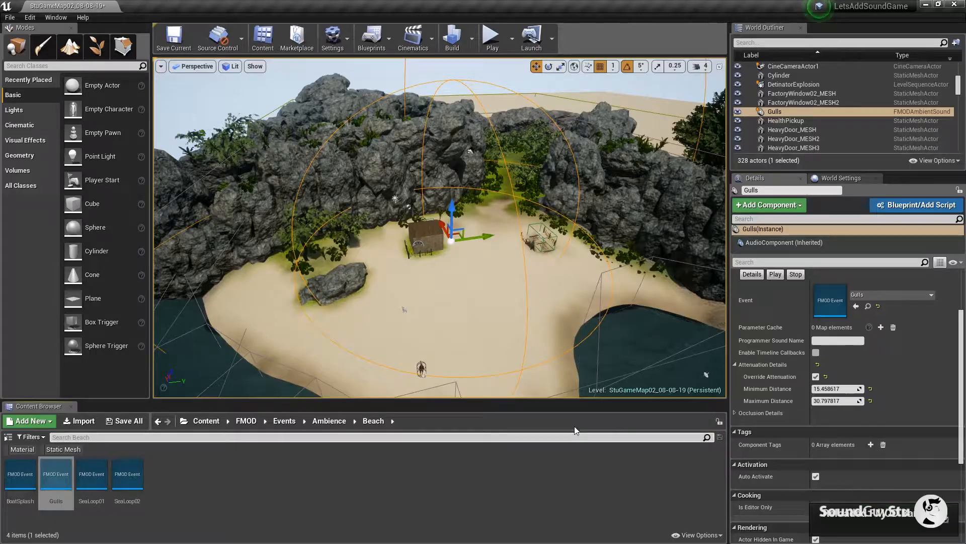
left_click(815, 377)
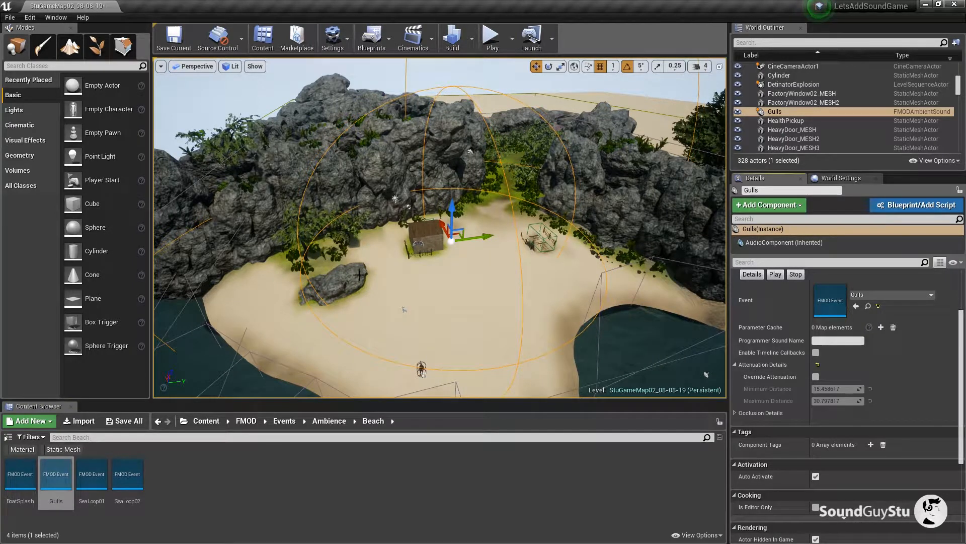
left_click(492, 36)
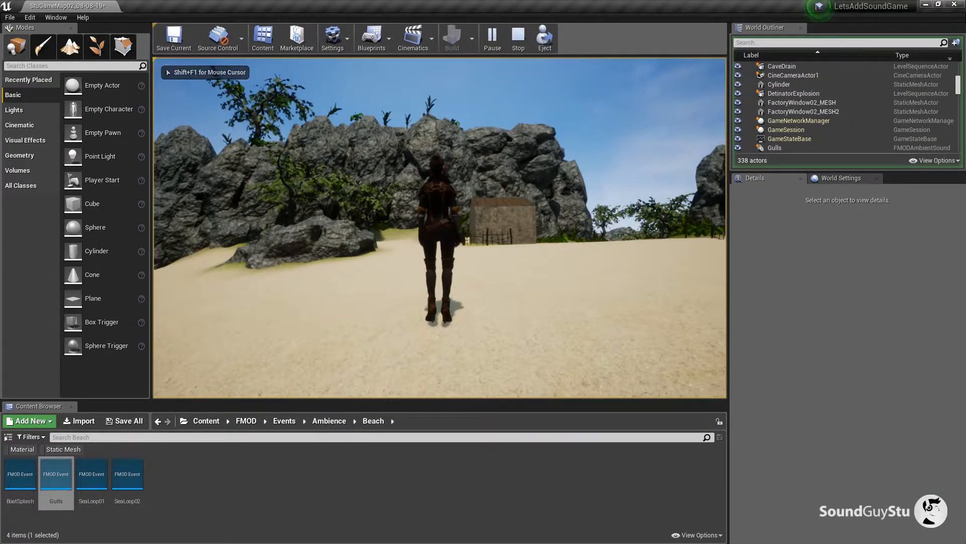
key("w")
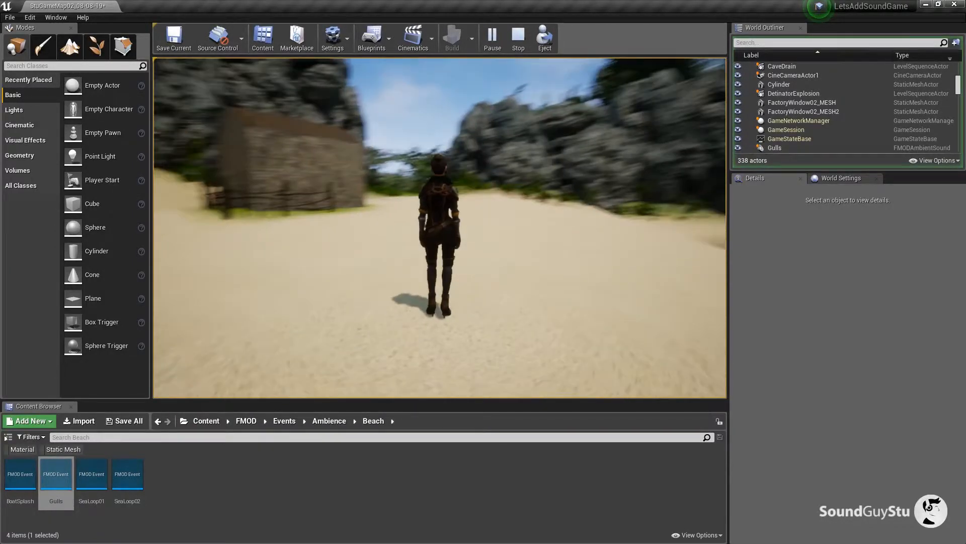
key("w")
key("a")
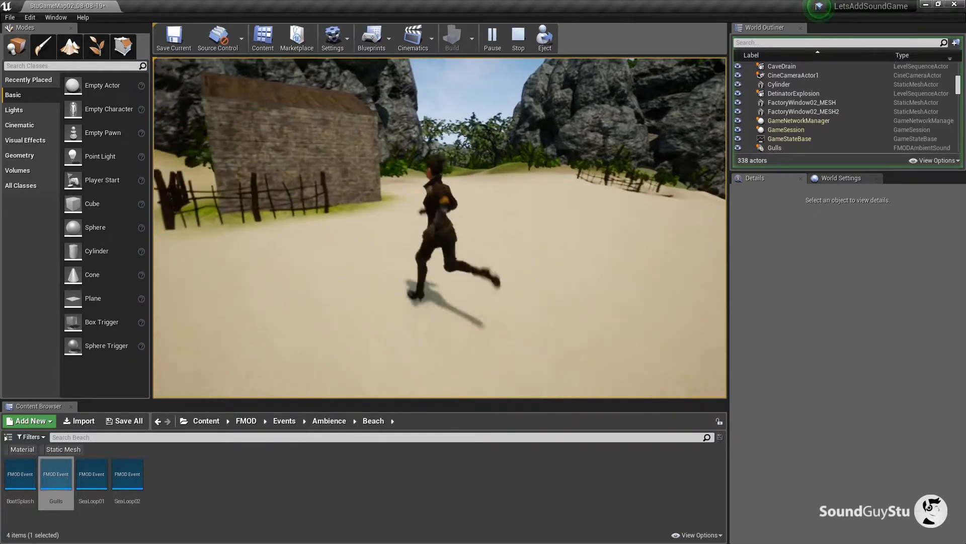
key("s")
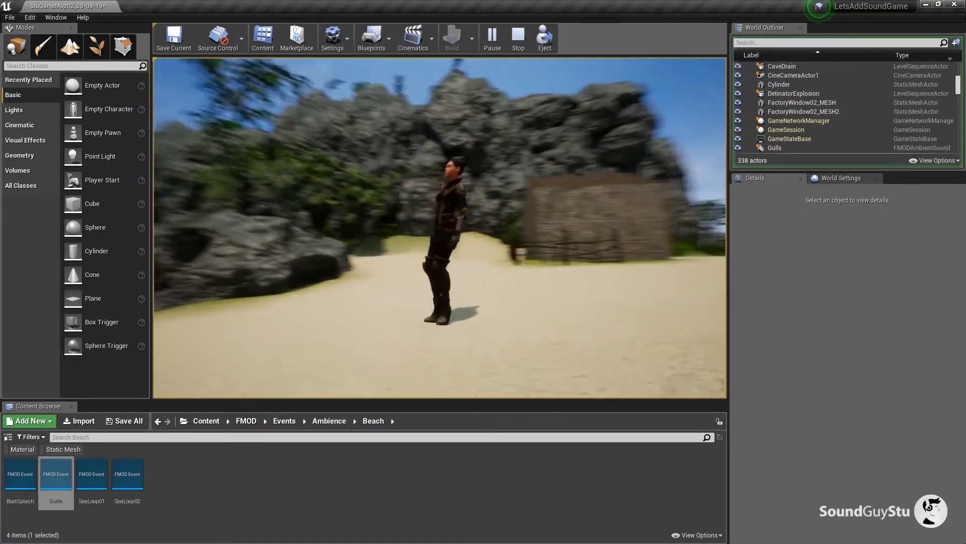
key("w")
key("d")
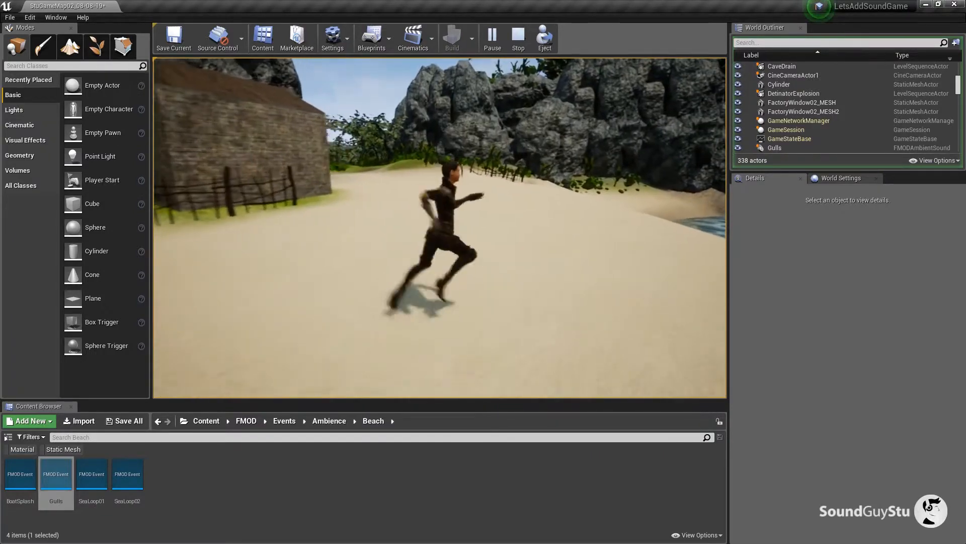
key("s")
key("a")
key("w")
key("d")
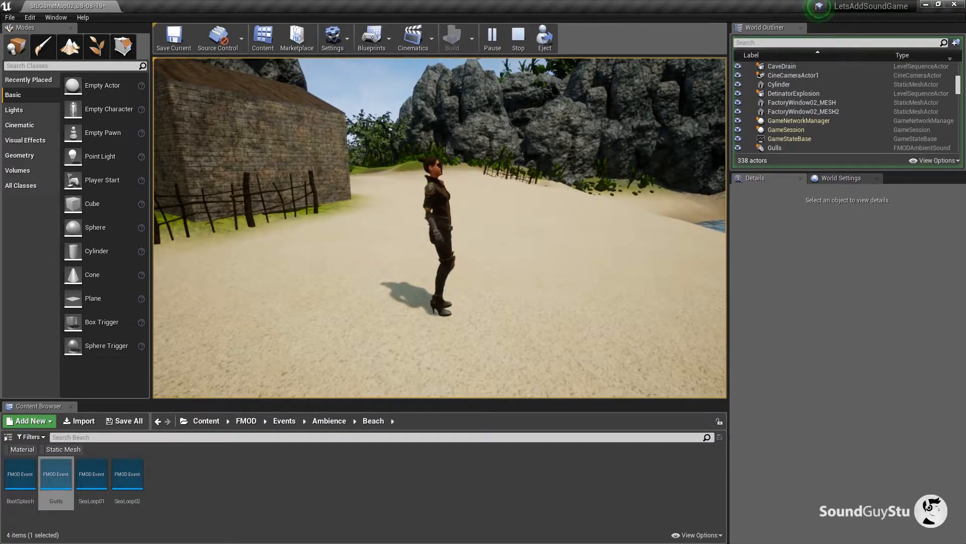
key("Escape")
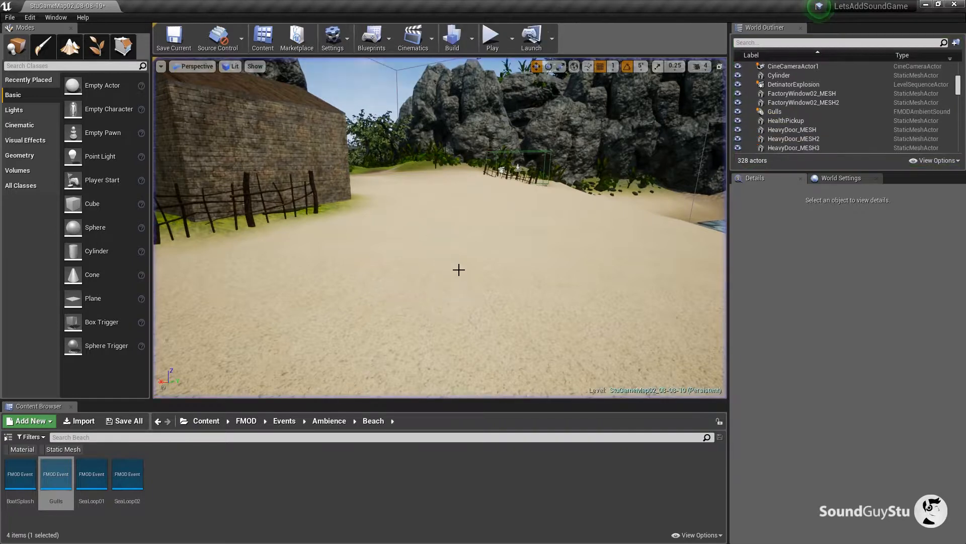
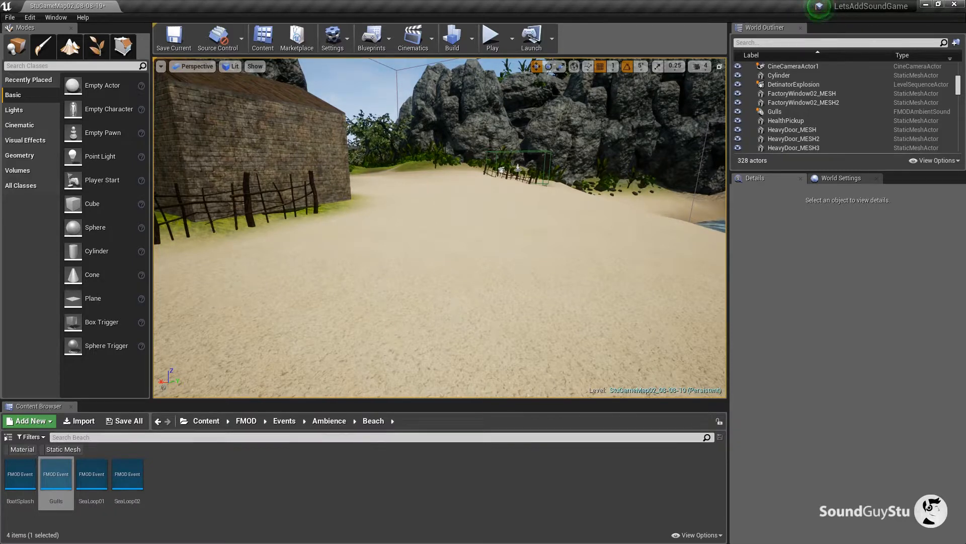
Switch to FMOD Studio and create a folder named Forest inside the Ambience folder
key("alt+Tab")
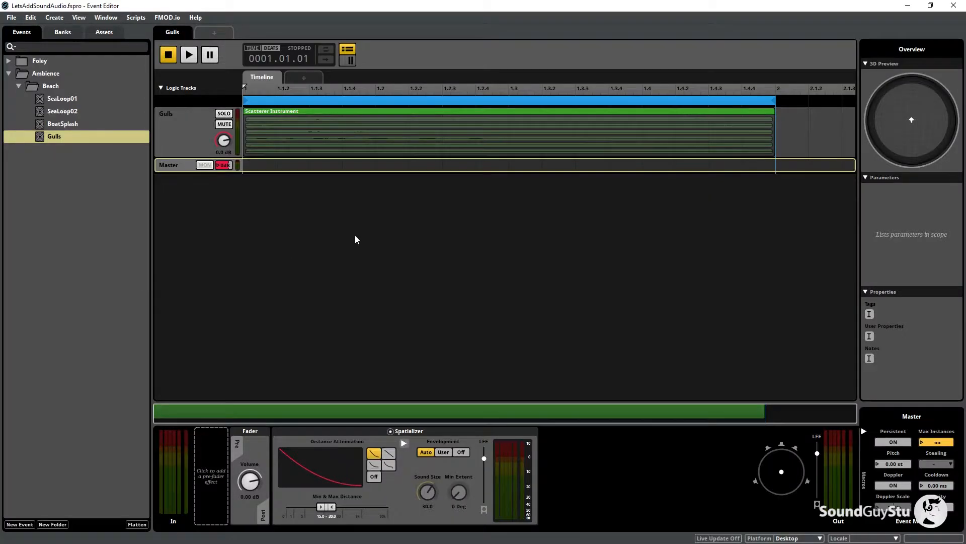
left_click(117, 214)
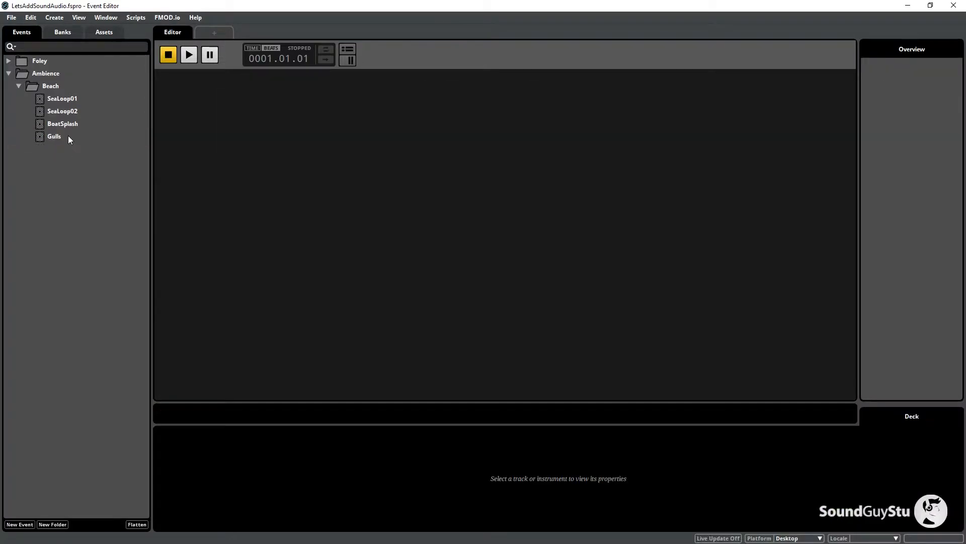
left_click(18, 86)
right_click(53, 73)
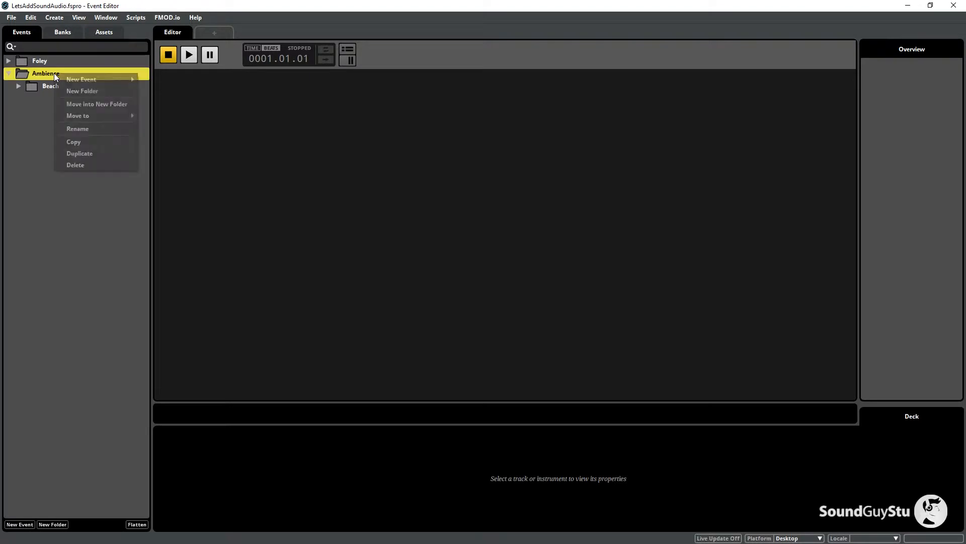
left_click(96, 91)
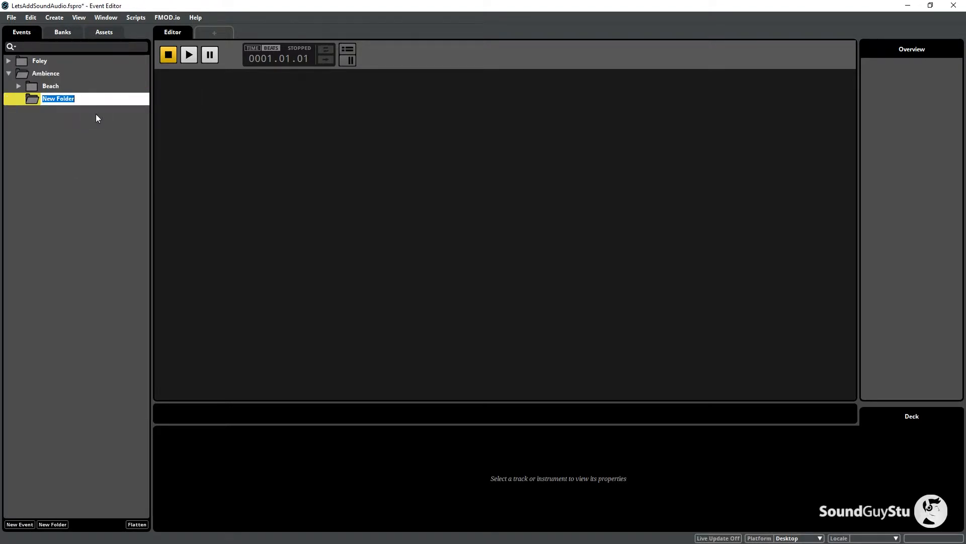
type("Forest")
key("Return")
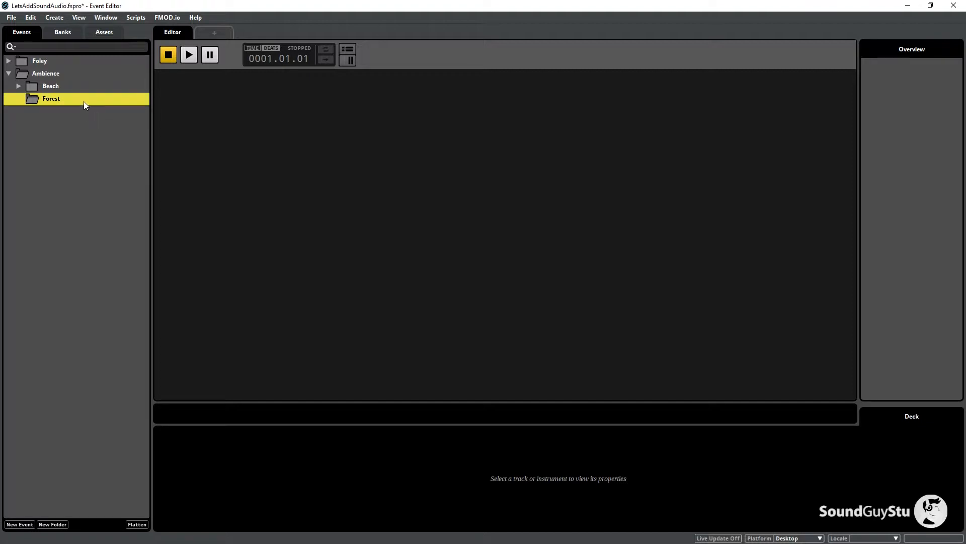
Create a new 2D event named forestAmbience in the Forest folder
right_click(80, 99)
mouse_move(151, 107)
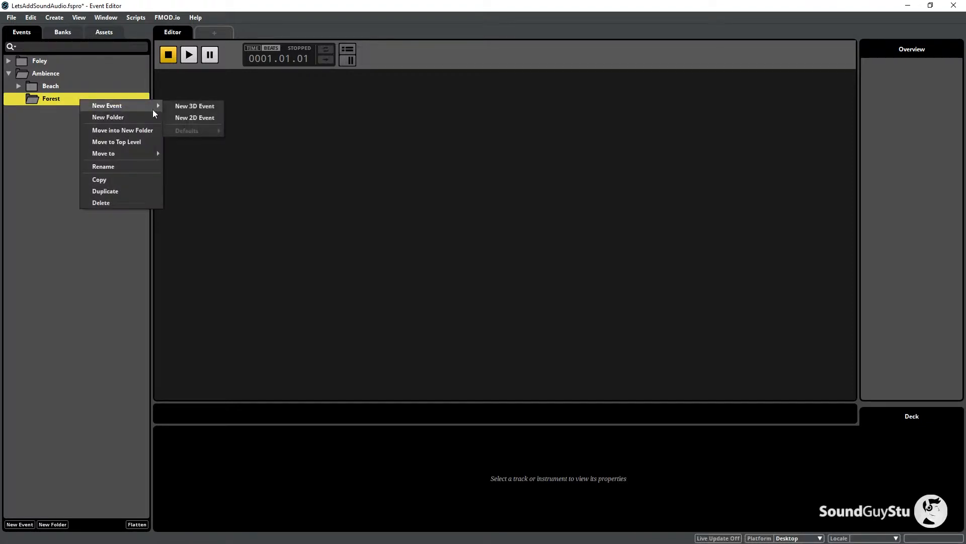
left_click(194, 117)
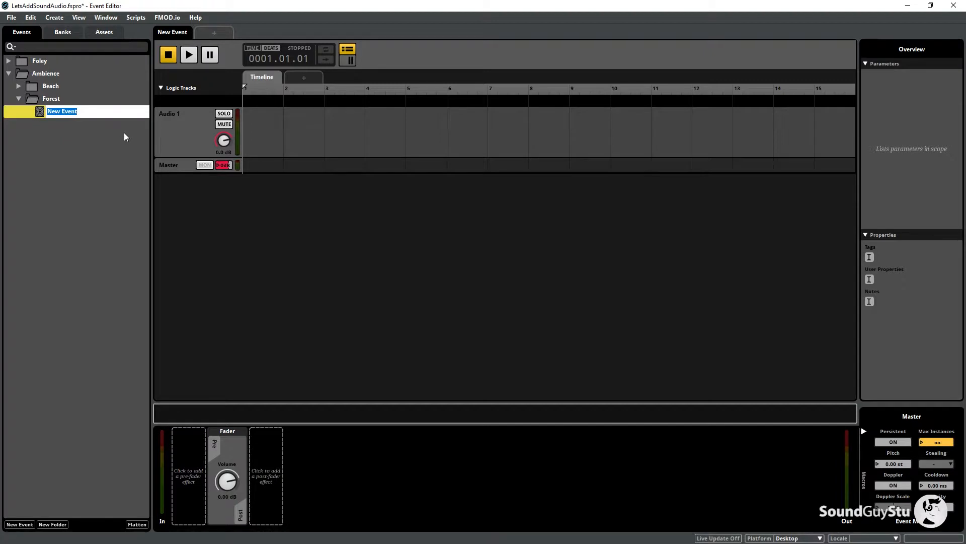
type("forestAmbience")
key("Return")
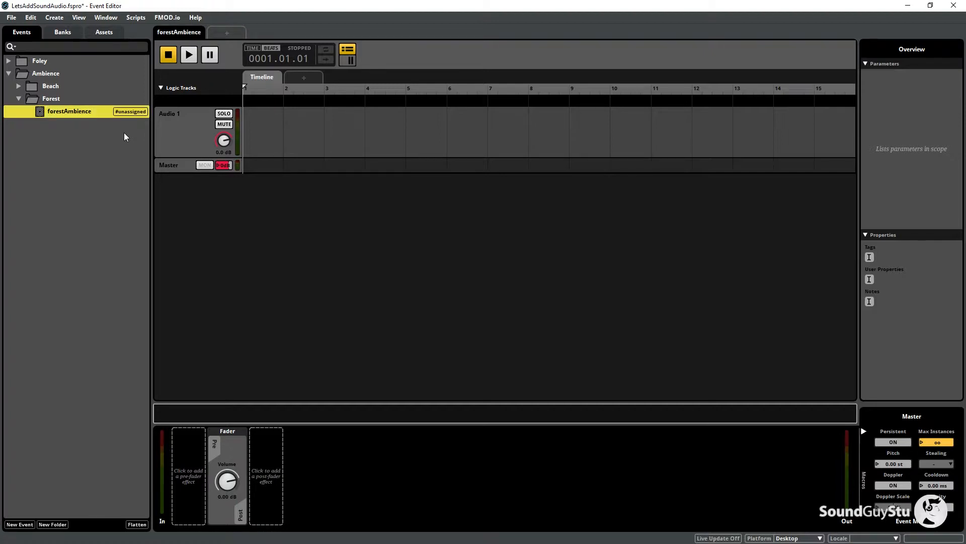
Rename the forest event as ForestAmbience with a capital F
right_click(79, 109)
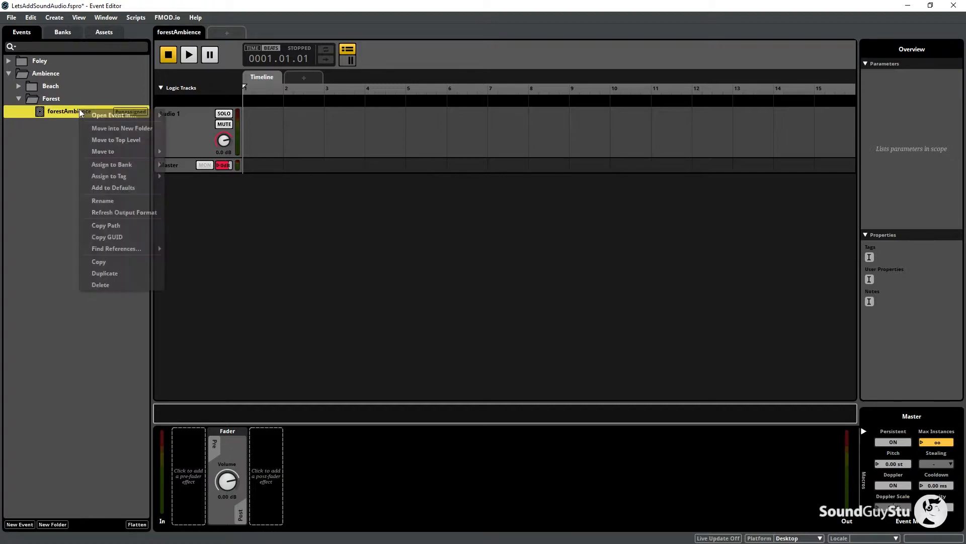
left_click(98, 201)
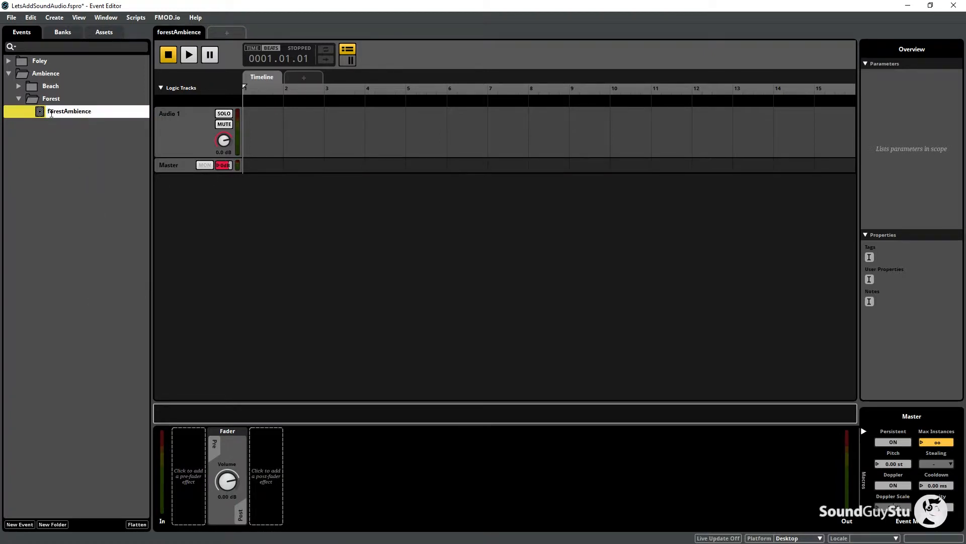
key("BackSpace")
key("Return")
left_click(45, 147)
Assign the ForestAmbience event to the Ambience bank
left_click(71, 113)
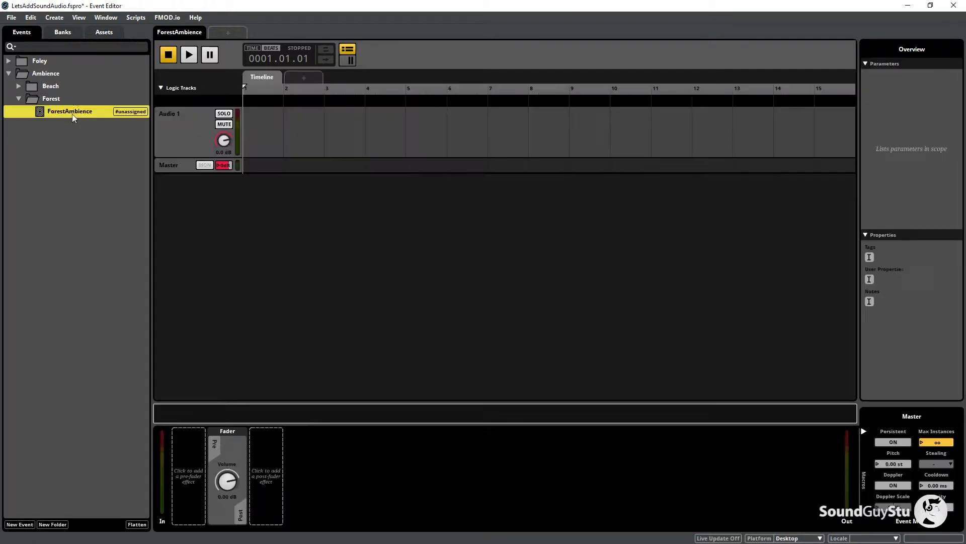
right_click(74, 114)
mouse_move(115, 166)
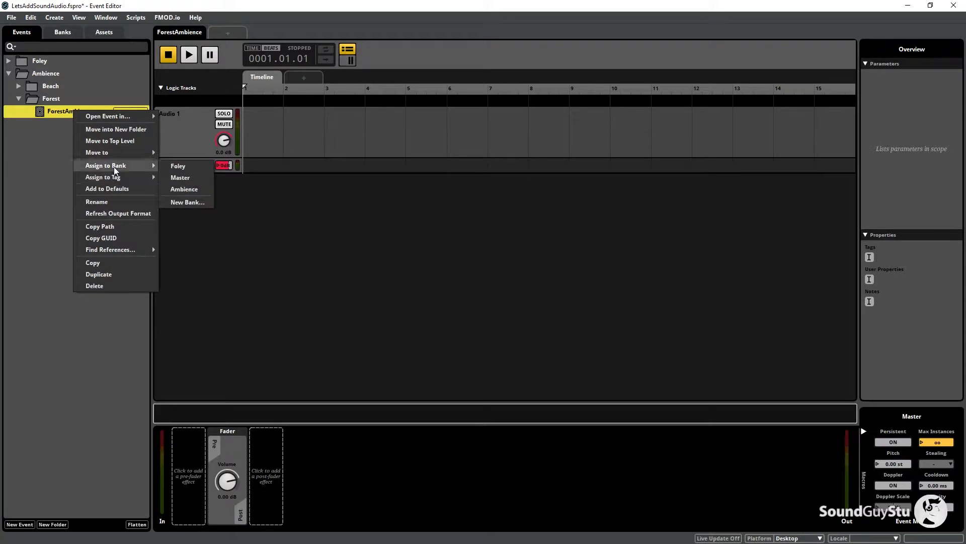
left_click(176, 183)
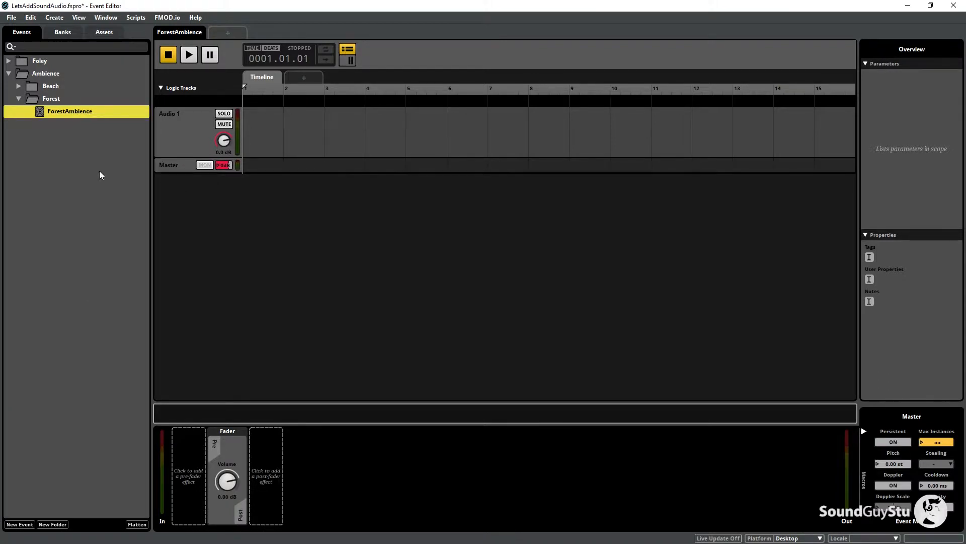
Rename the event's Audio 1 track as ForestAmbience
double_click(164, 114)
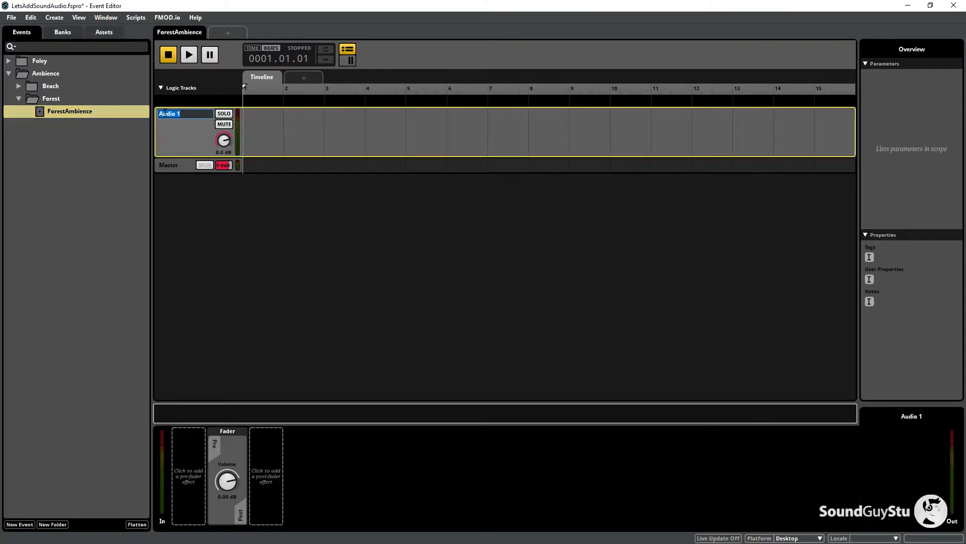
type("ForestAmbience")
left_click(181, 146)
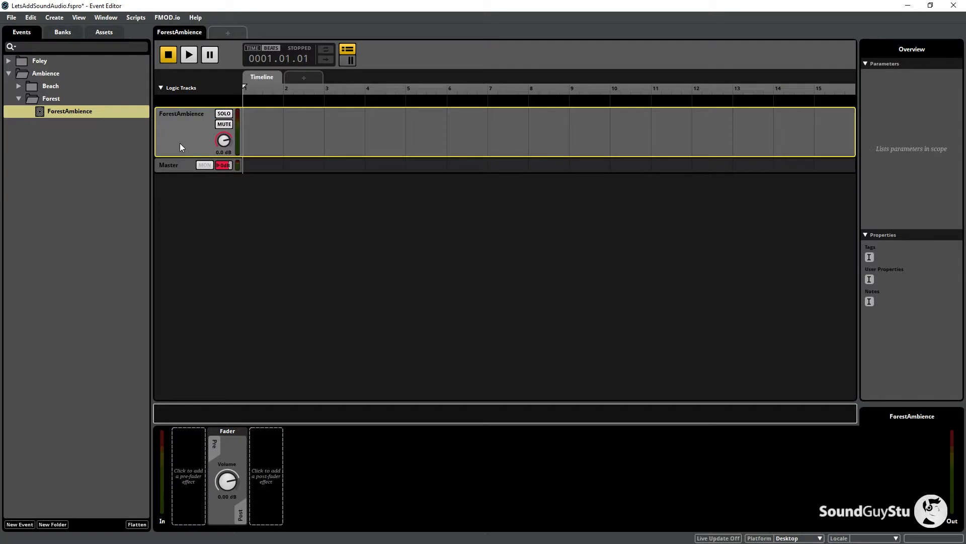
Place AMB_Forest_Birds_Loop_01.wav from the audio bin's Ambience folder at the start of the ForestAmbience track, then close the bin
left_click(105, 17)
left_click(128, 101)
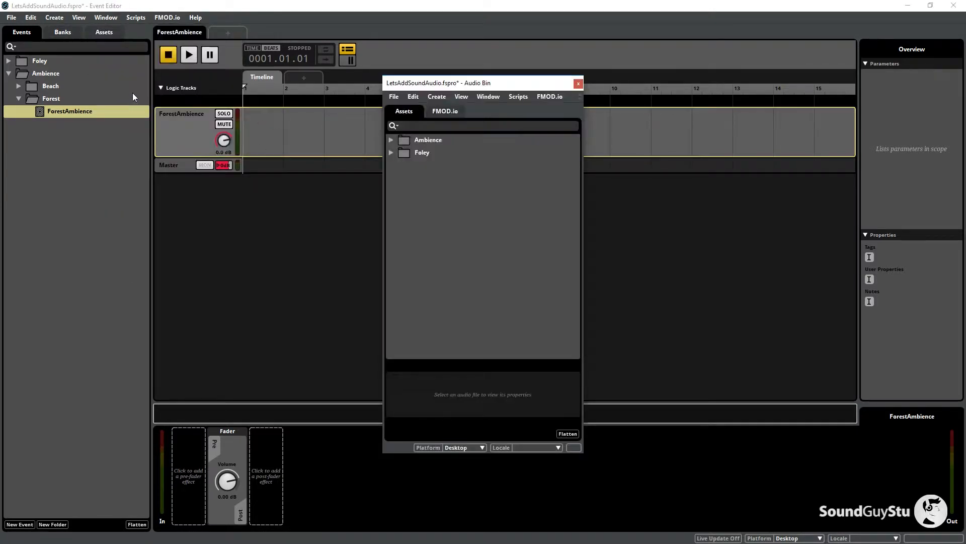
left_click_drag(478, 82, 771, 48)
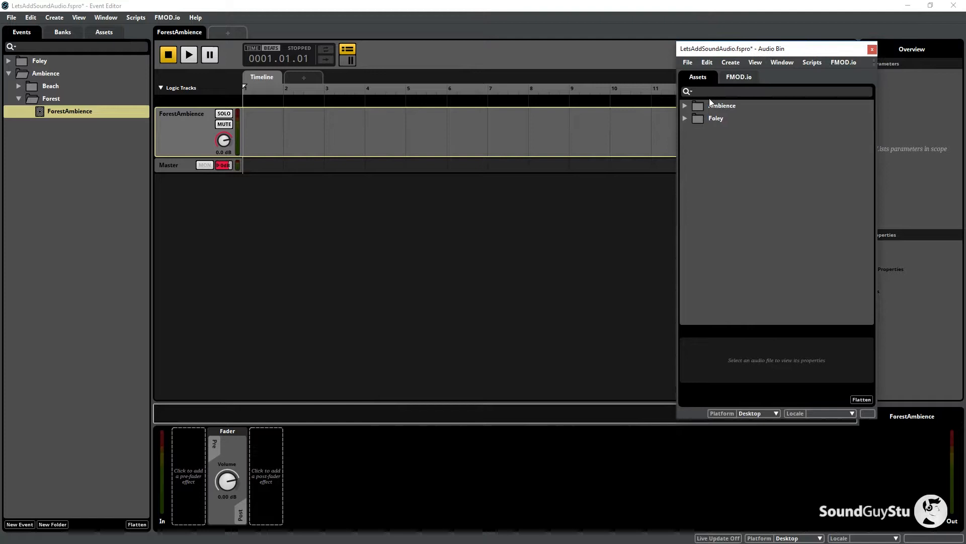
left_click(684, 105)
left_click_drag(769, 117, 309, 131)
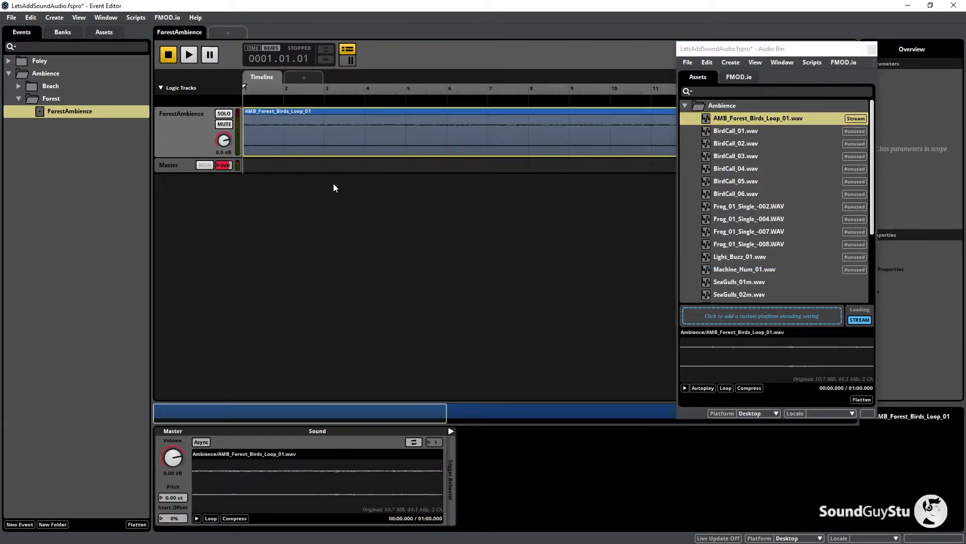
scroll(334, 186, "down", 3)
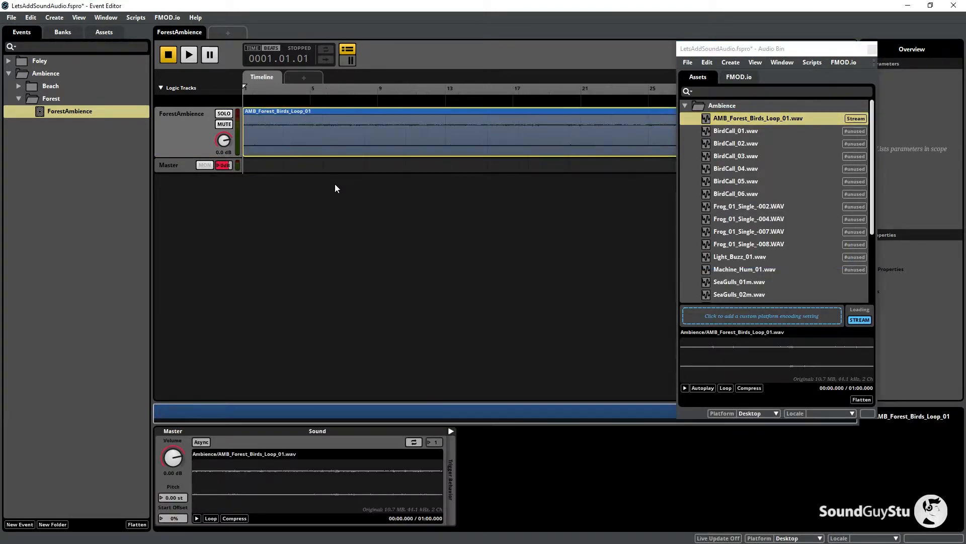
left_click(871, 49)
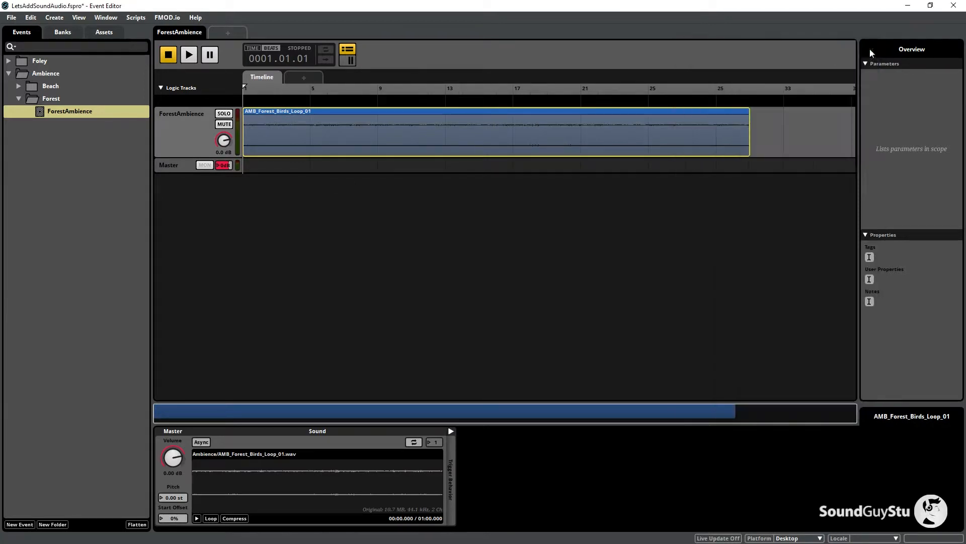
Add a loop region spanning the whole forest birds clip and audition the ForestAmbience event
right_click(500, 134)
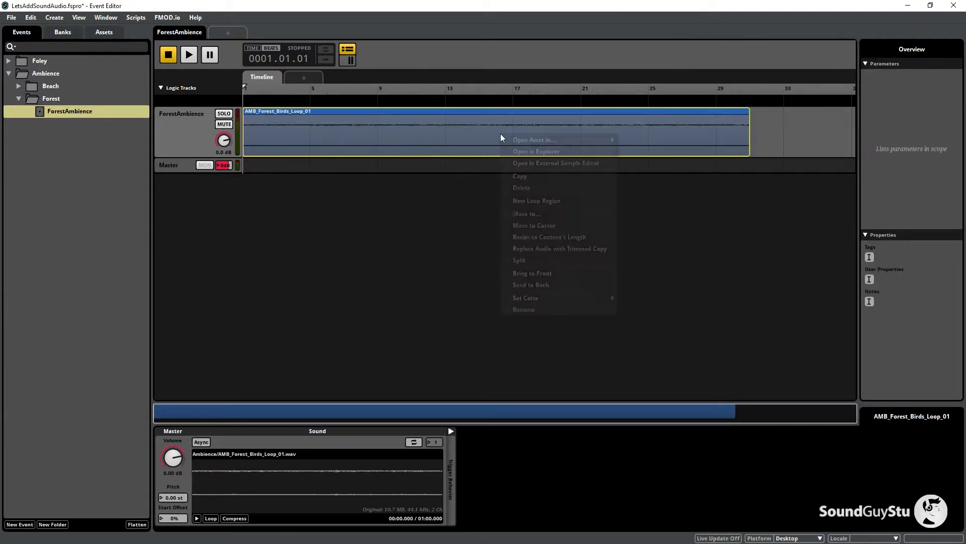
left_click(559, 201)
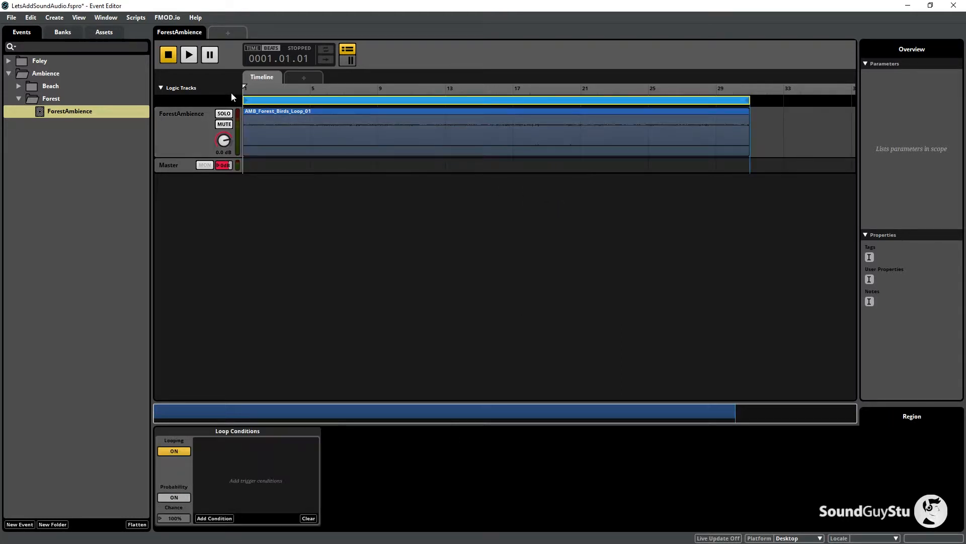
left_click(190, 56)
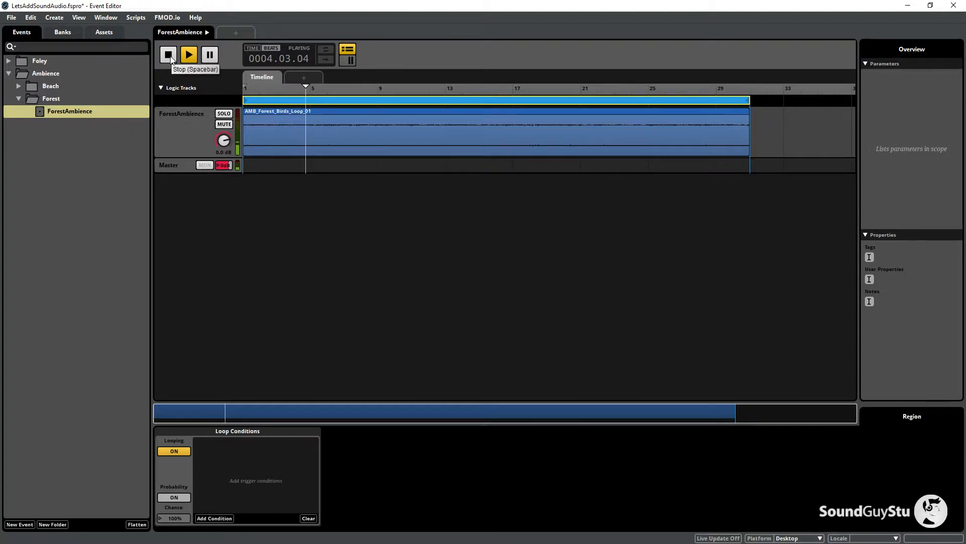
left_click(183, 169)
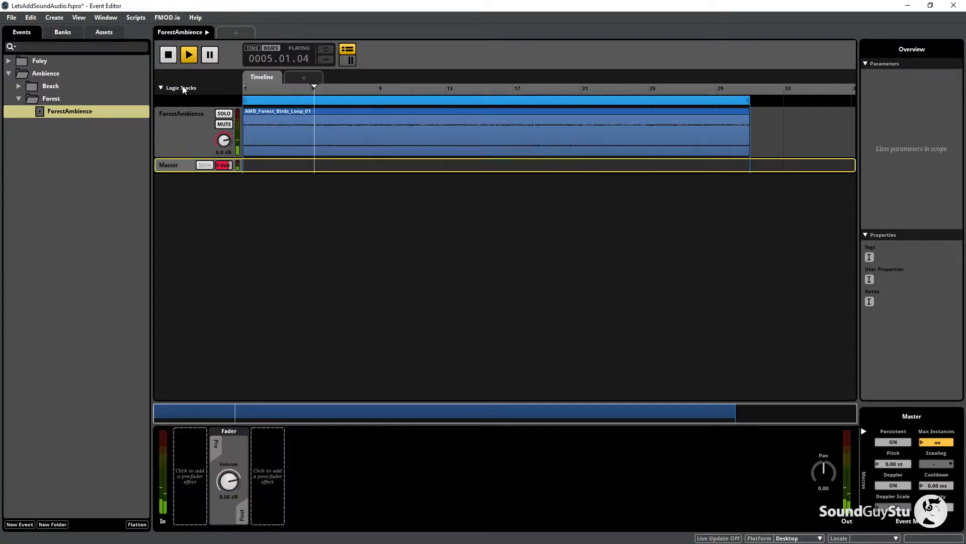
left_click(172, 60)
left_click(111, 165)
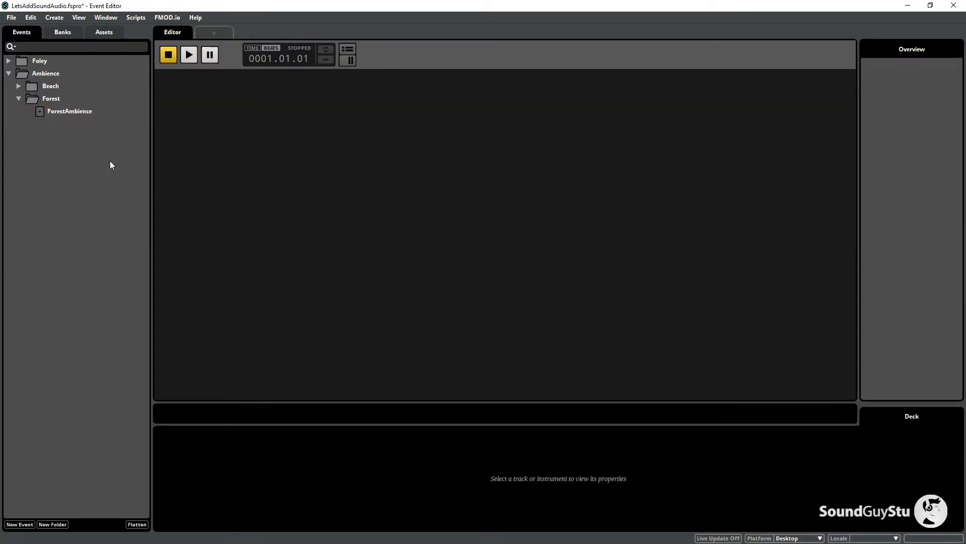
Create a new 3D event named TreeBirds in the Forest folder
left_click(63, 102)
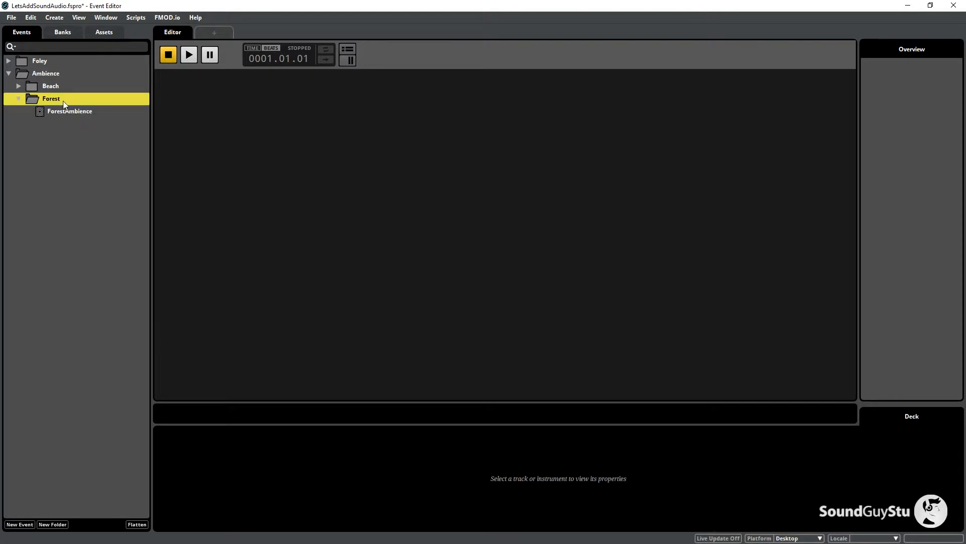
right_click(63, 102)
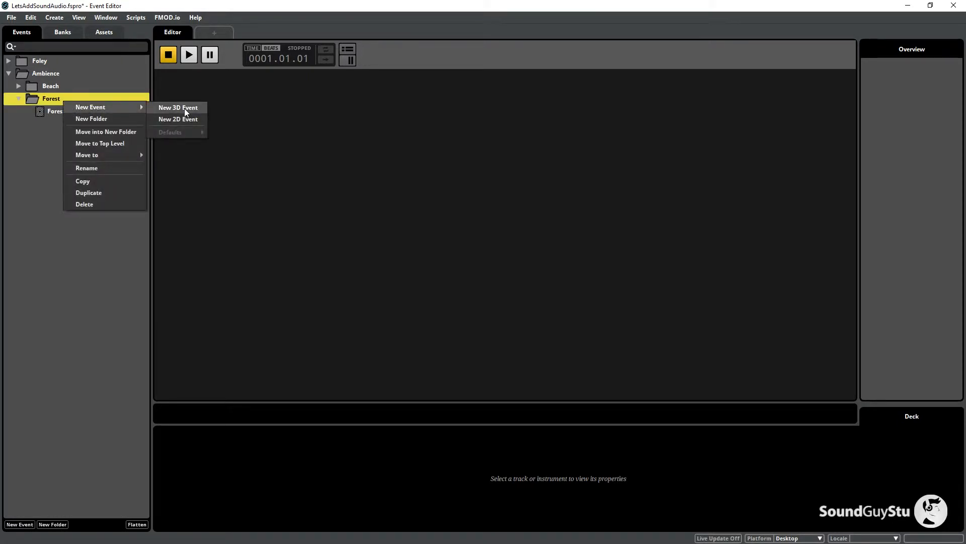
left_click(186, 109)
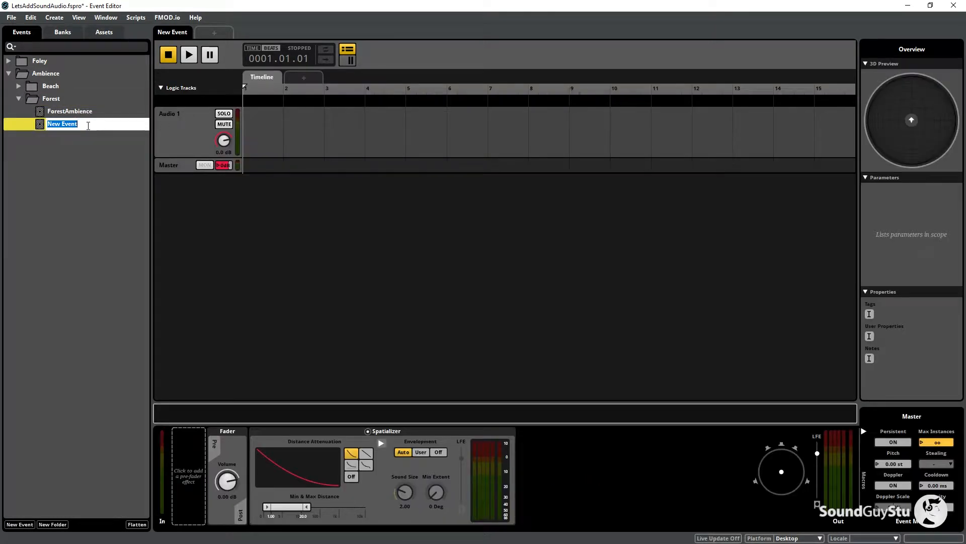
type("Tree")
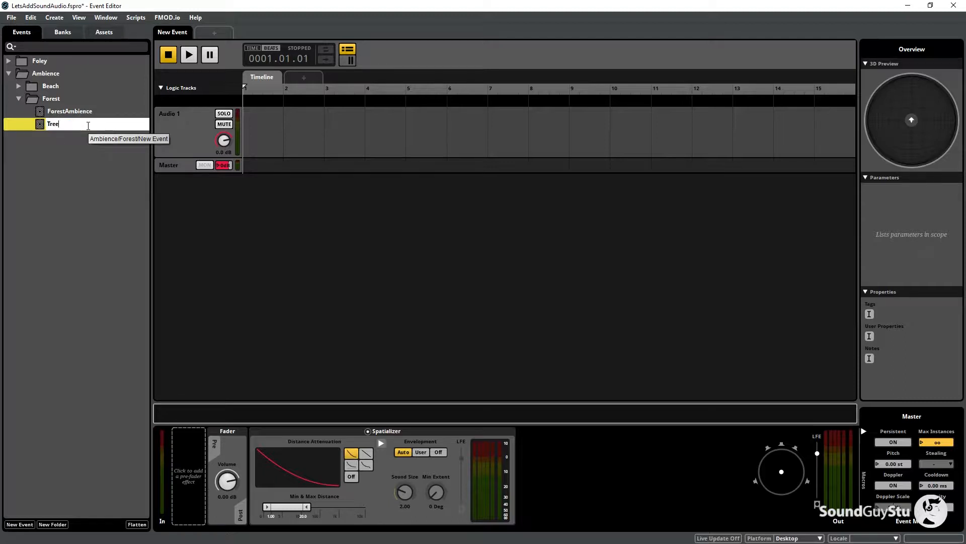
type("Birds")
key("Return")
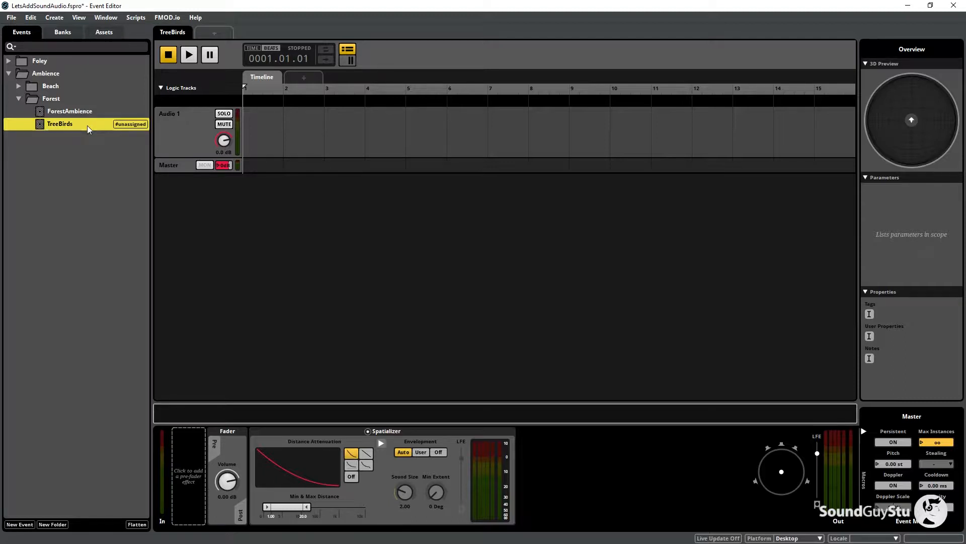
Assign the TreeBirds event to the Ambience bank
right_click(87, 125)
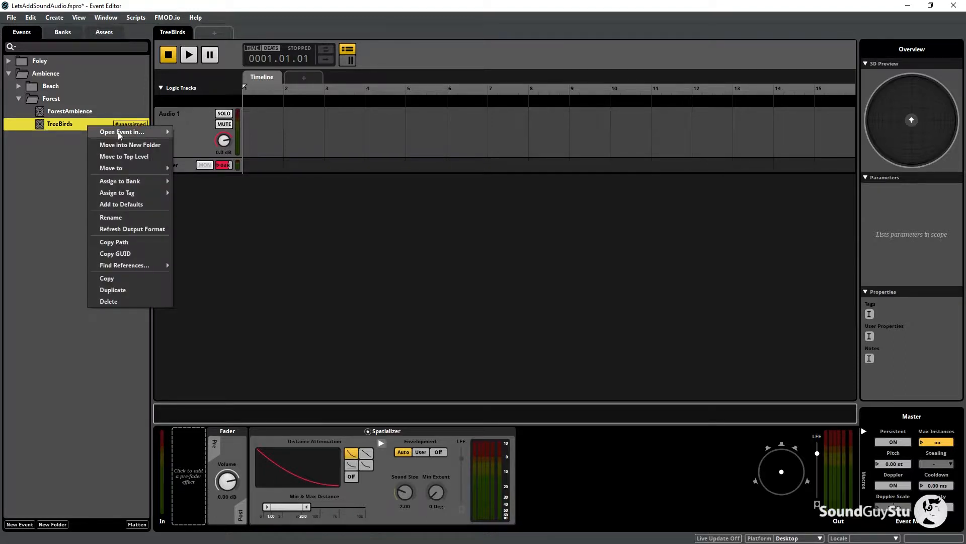
mouse_move(130, 192)
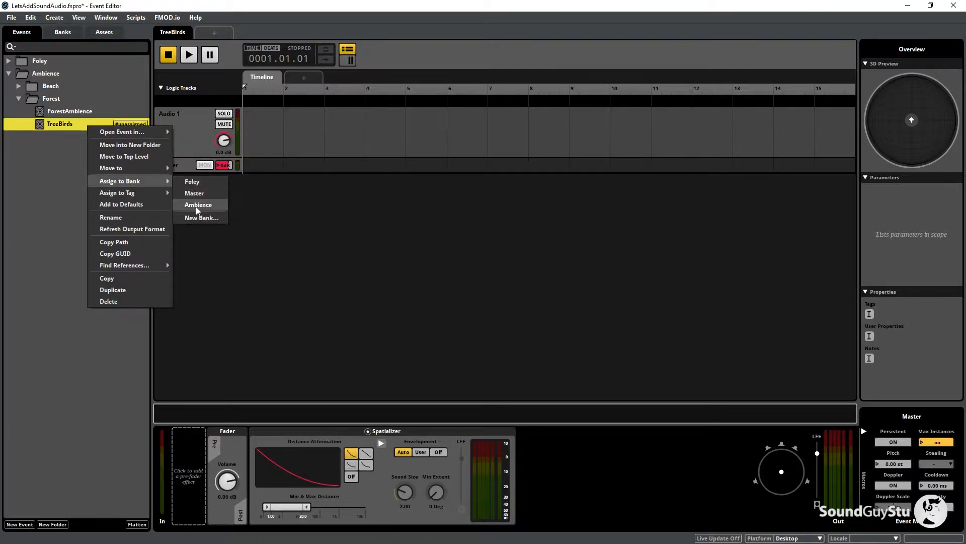
left_click(195, 206)
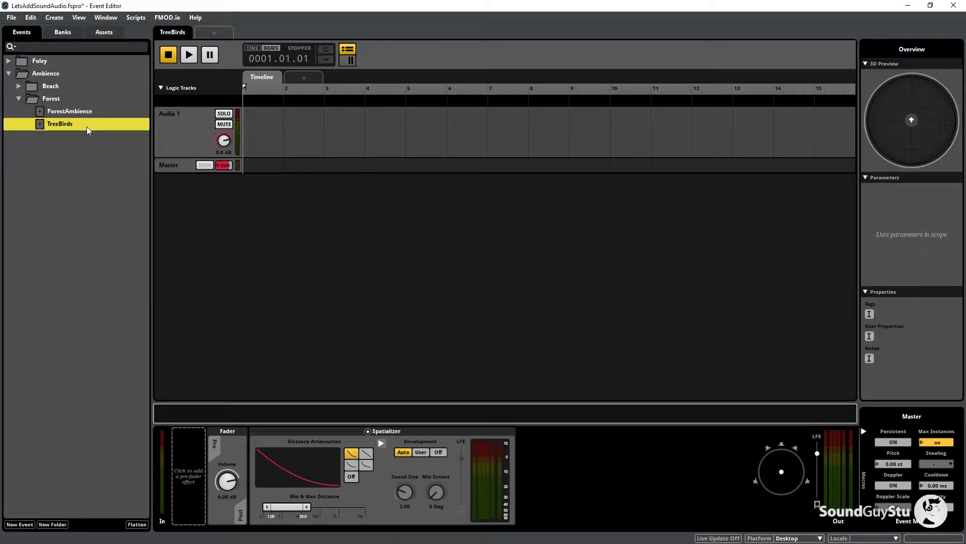
Rename the new event's Audio 1 track as TreeBirds
left_click(177, 118)
double_click(176, 114)
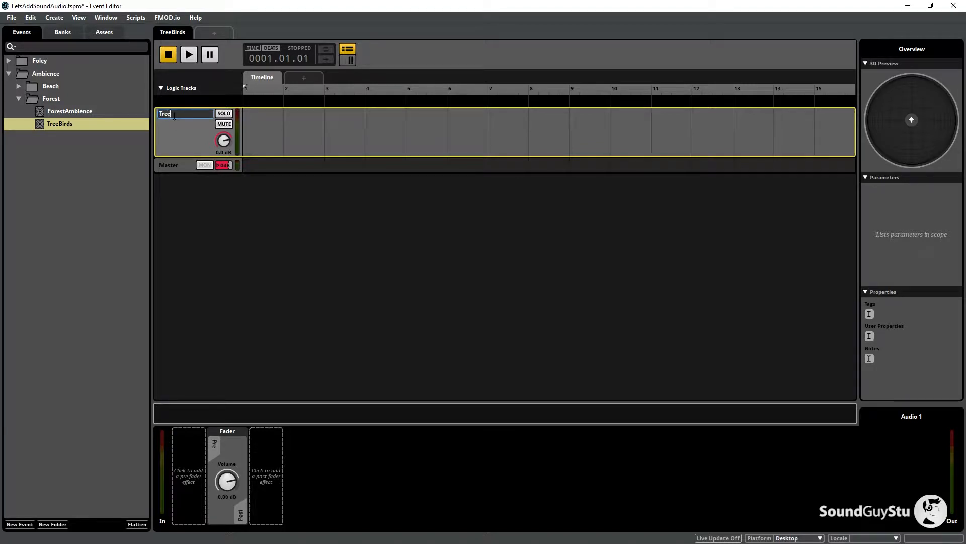
type("TreeBirds")
key("Return")
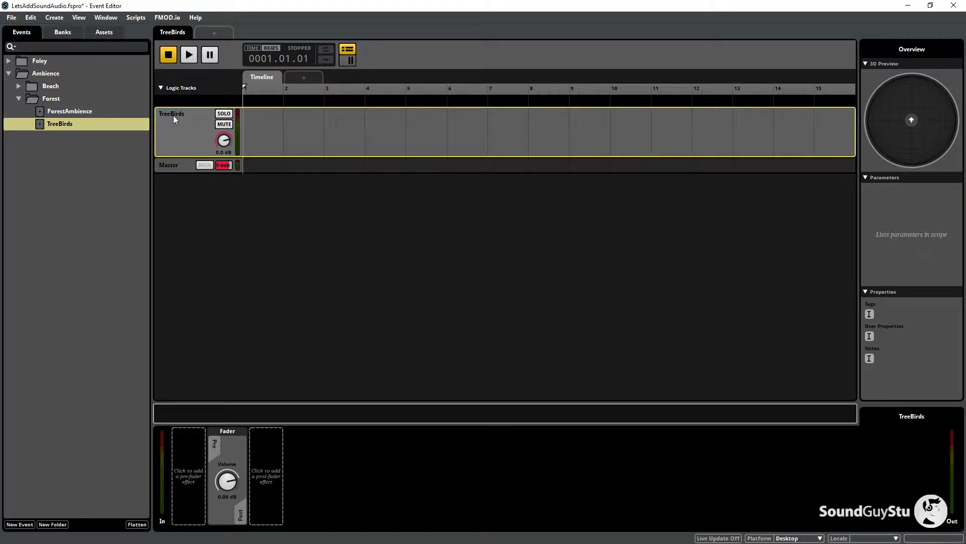
Add a scatterer instrument at the start of the TreeBirds track and fill its playlist with BirdCall_01 to BirdCall_06 from the audio bin
left_click(106, 18)
left_click(141, 101)
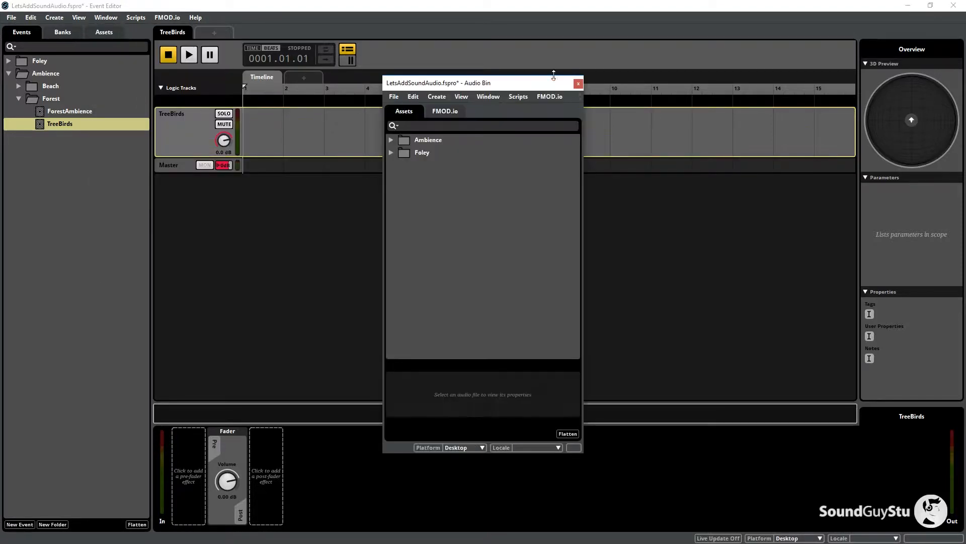
left_click_drag(554, 81, 825, 37)
left_click(661, 96)
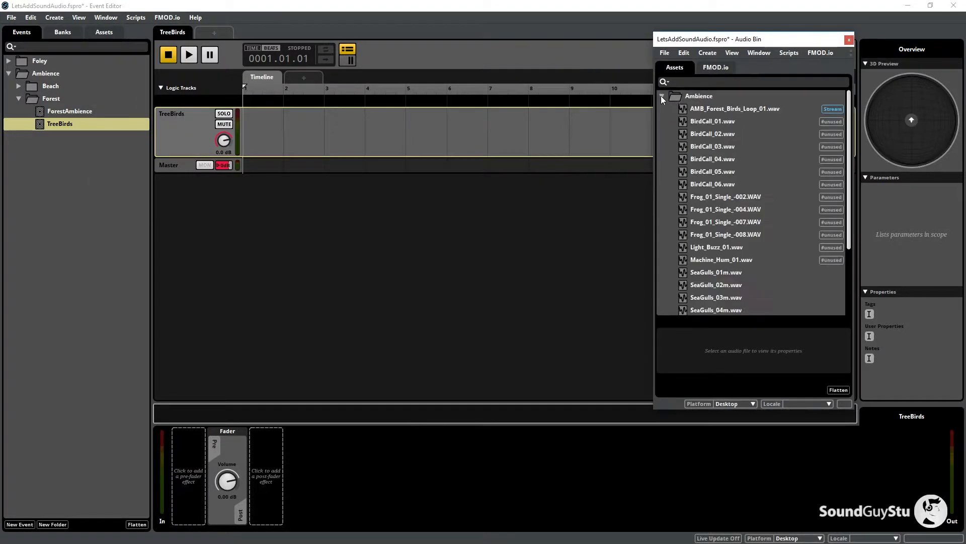
left_click(726, 122)
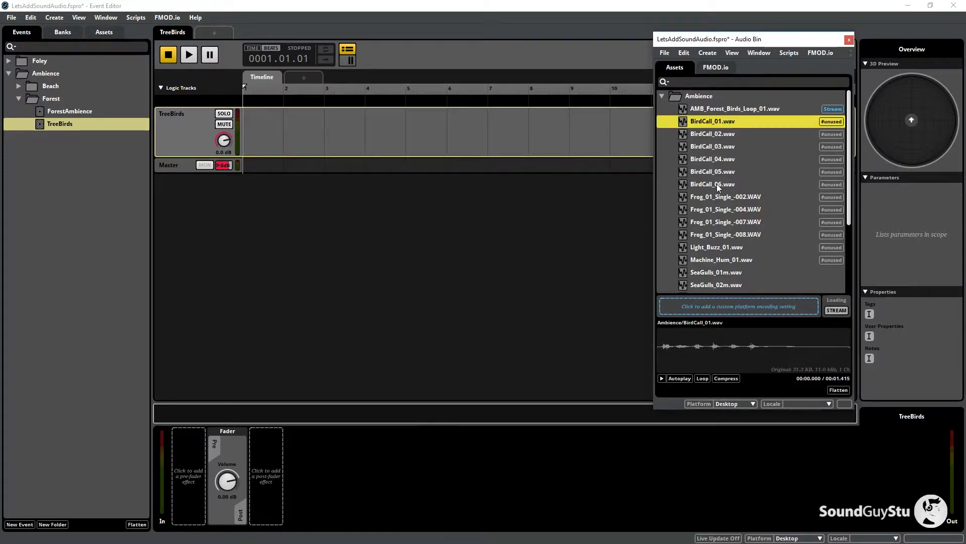
left_click(716, 183, "shift")
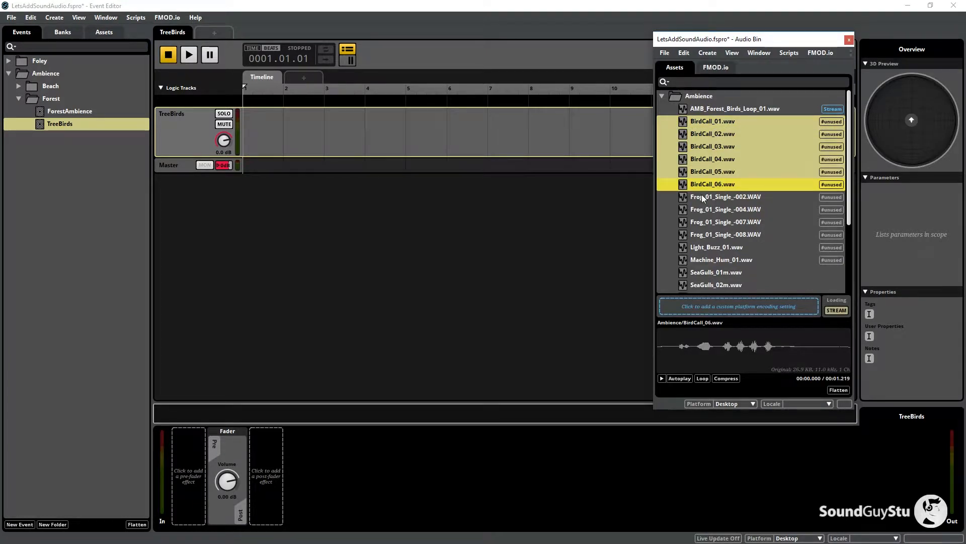
right_click(280, 119)
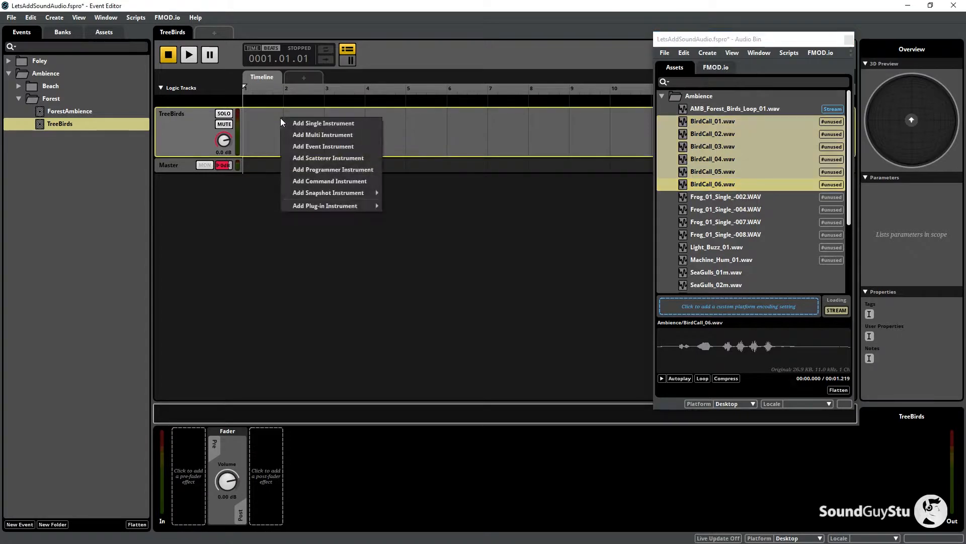
left_click(353, 158)
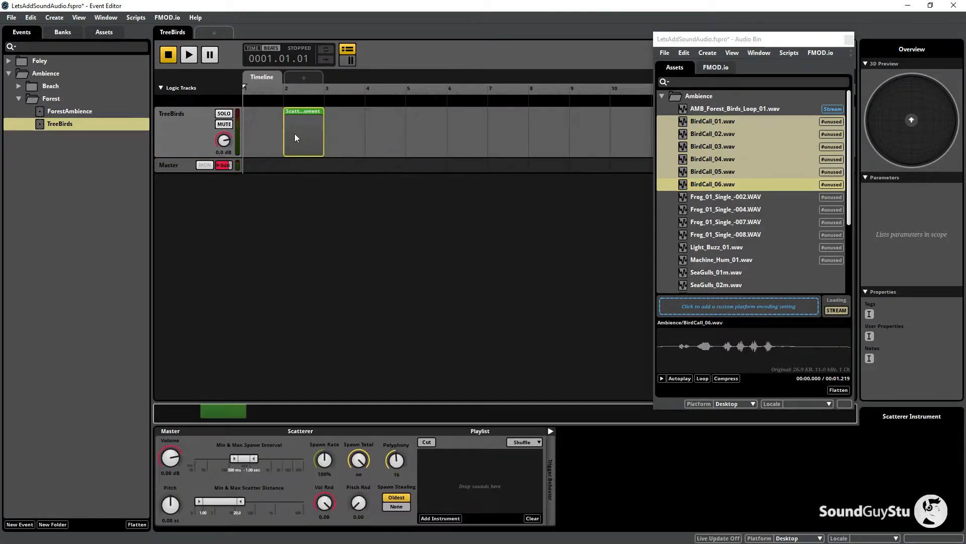
left_click_drag(301, 111, 261, 111)
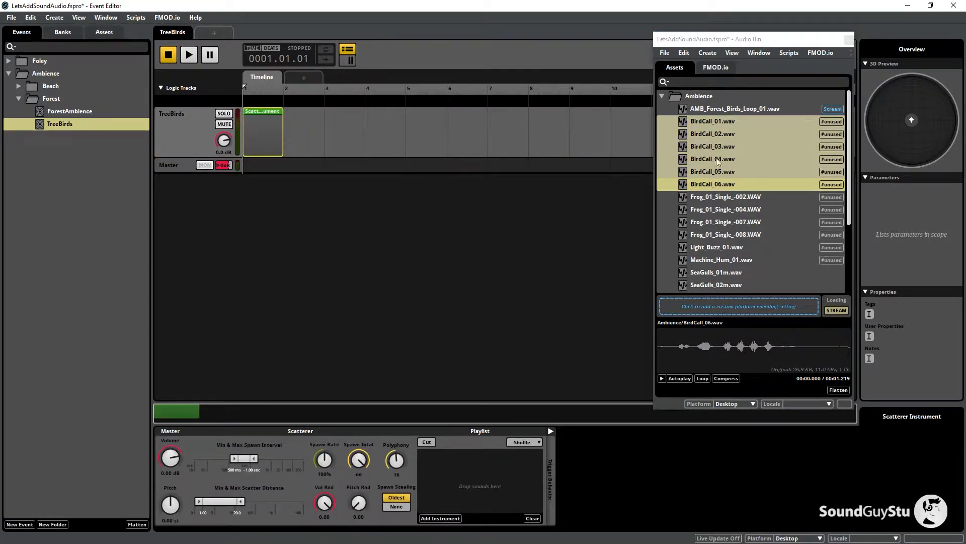
left_click_drag(708, 124, 487, 468)
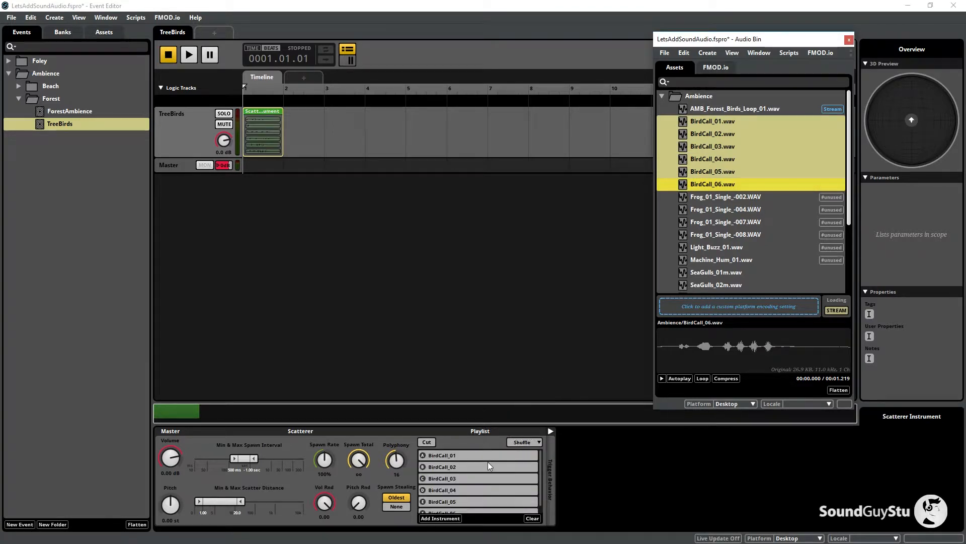
Add a loop region over the scatterer instrument and start playback of the TreeBirds event
right_click(264, 112)
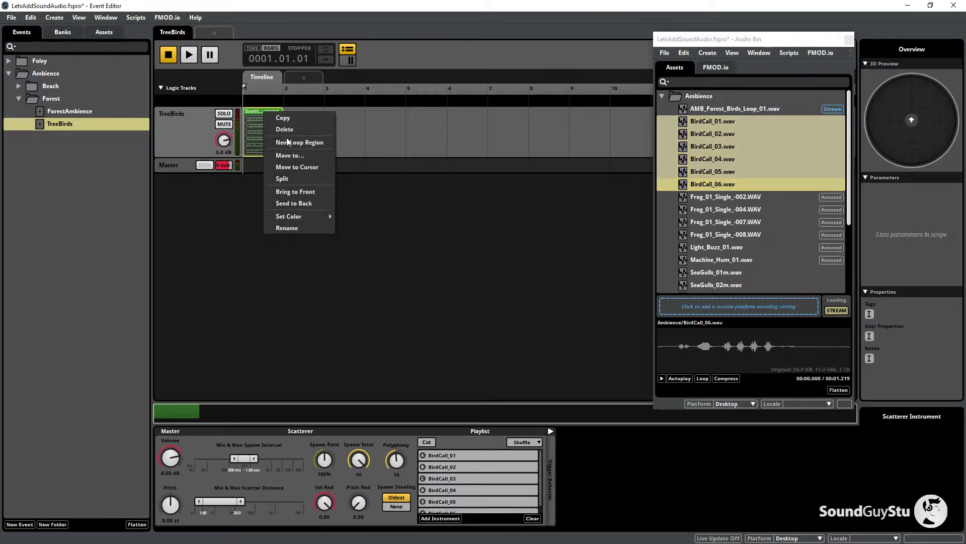
left_click(294, 138)
left_click(189, 56)
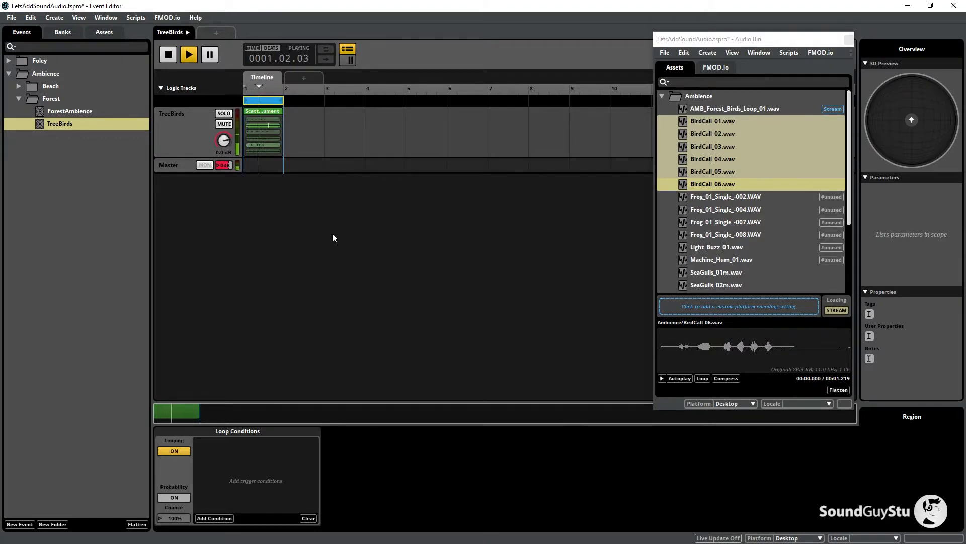
Raise the scatterer's minimum spawn interval, set the maximum to 4.00 seconds, and set the scatter distance to about 5 to 50
left_click(276, 123)
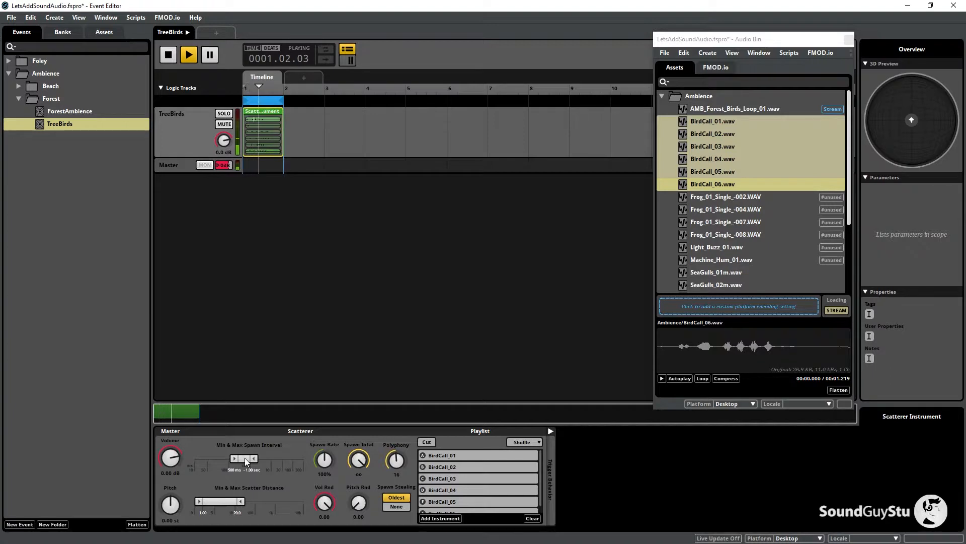
mouse_move(245, 457)
left_mouse_down()
mouse_move(265, 459)
mouse_move(237, 460)
left_mouse_up()
left_click_drag(266, 461, 261, 461)
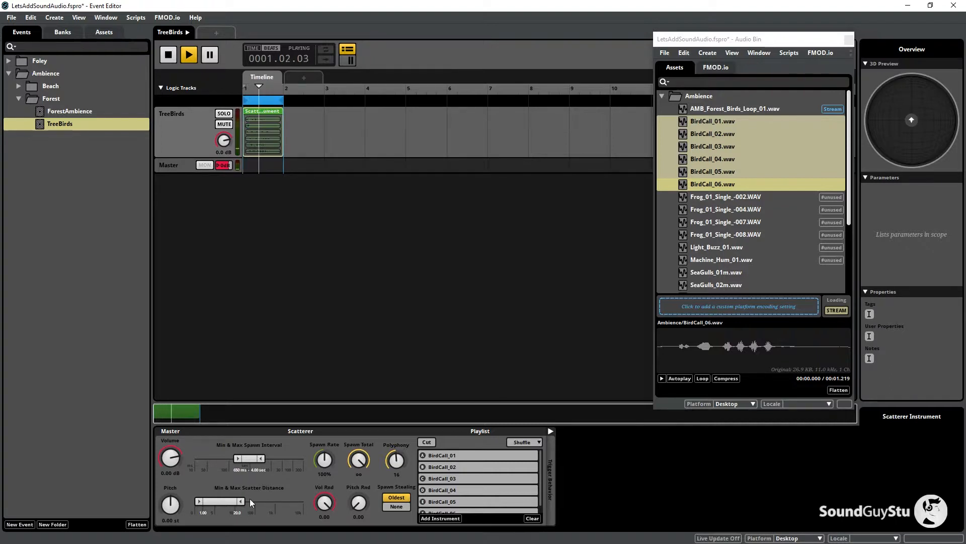
left_click_drag(221, 503, 247, 503)
Set the scatterer's polyphony to 8, volume randomization to -3.00, pitch randomization to 0.70 and playlist mode to Random
left_click_drag(396, 460, 396, 476)
left_click_drag(325, 501, 324, 511)
left_click(512, 443)
left_click(533, 466)
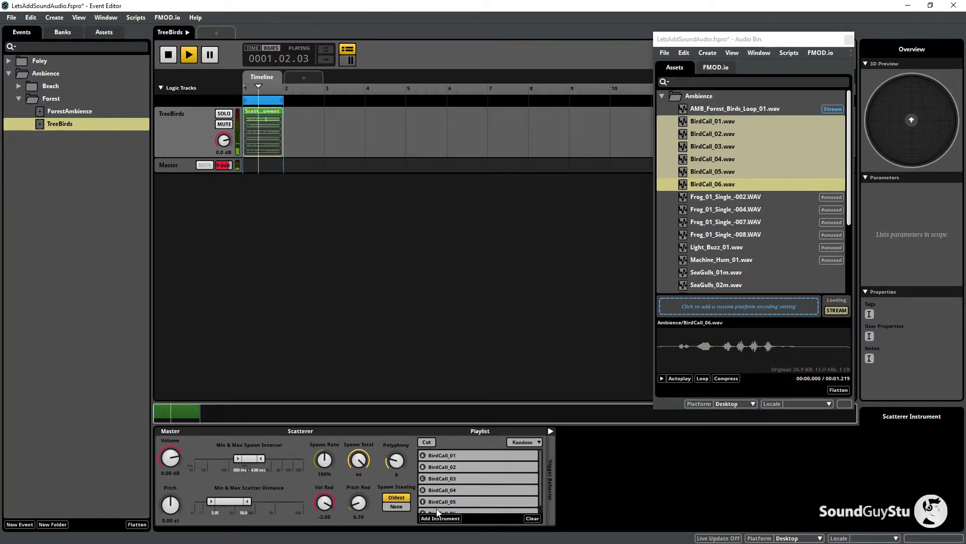
left_click(550, 431)
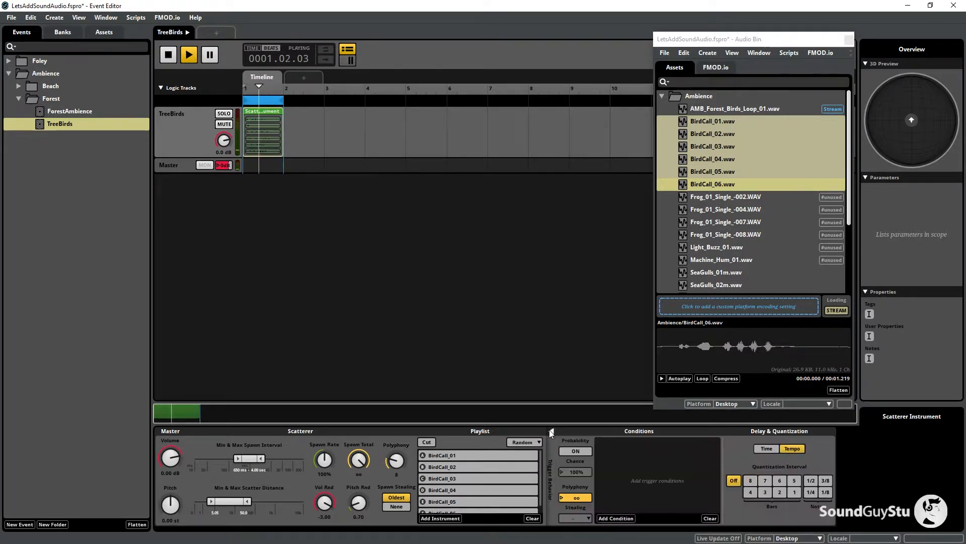
left_click(551, 432)
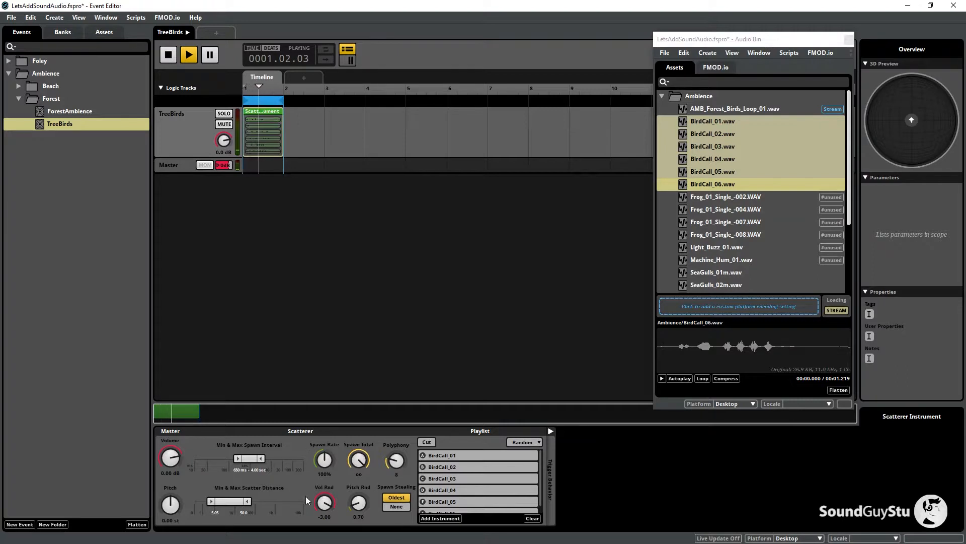
Set the TreeBirds scatterer's volume randomization to -2.50 and its minimum and maximum scatter distance to 0.00
left_click_drag(324, 505, 325, 504)
left_click_drag(204, 505, 191, 502)
left_click_drag(248, 502, 198, 501)
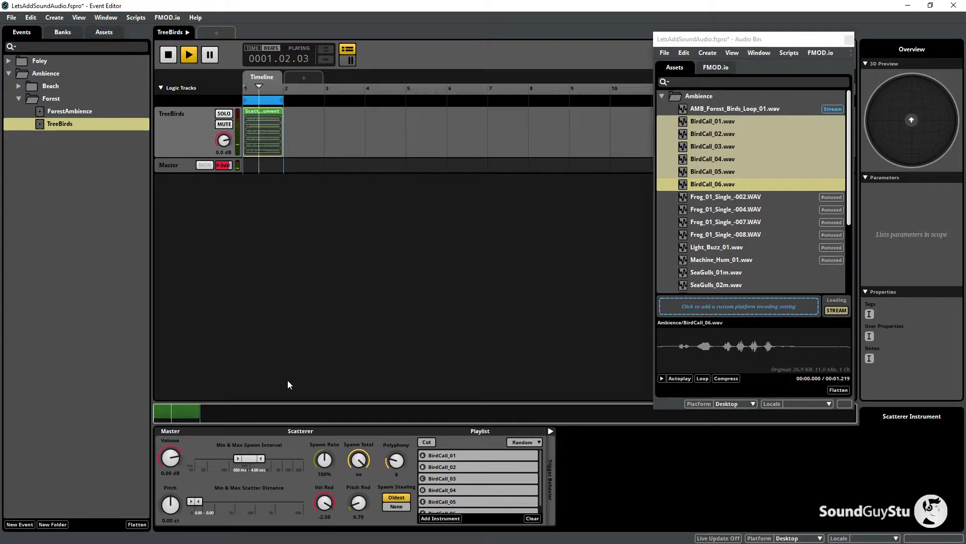
Set the TreeBirds master track's output format to Stereo with pan at 0.00, and stop playback
left_click(174, 167)
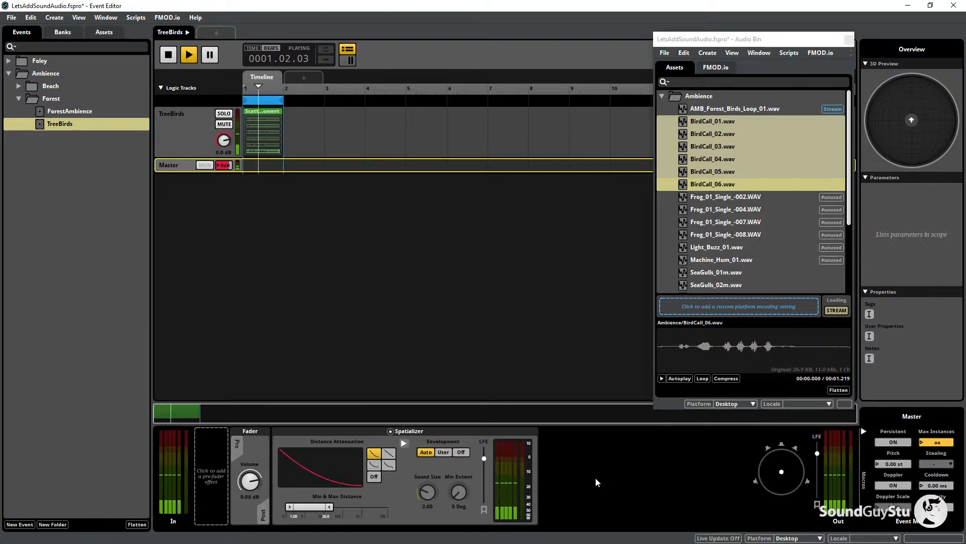
right_click(837, 464)
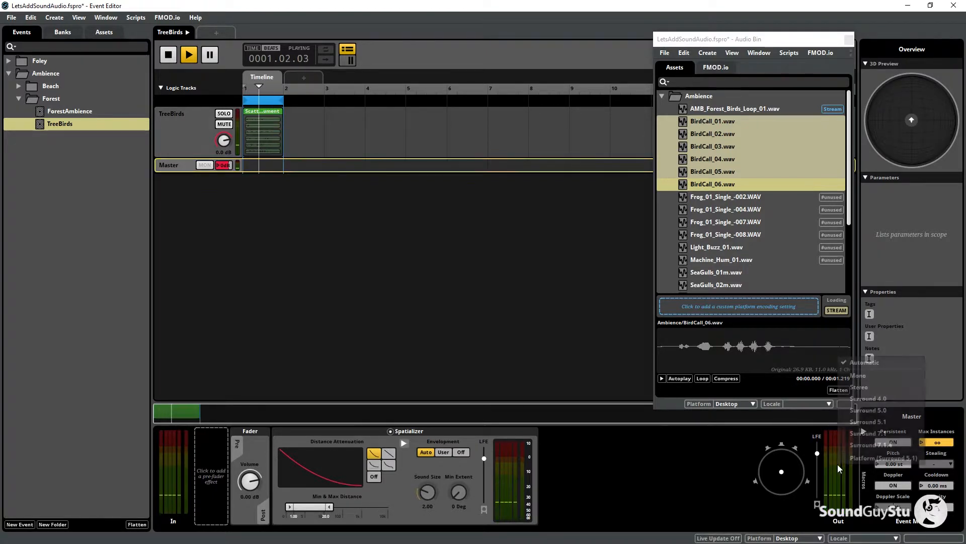
left_click(878, 388)
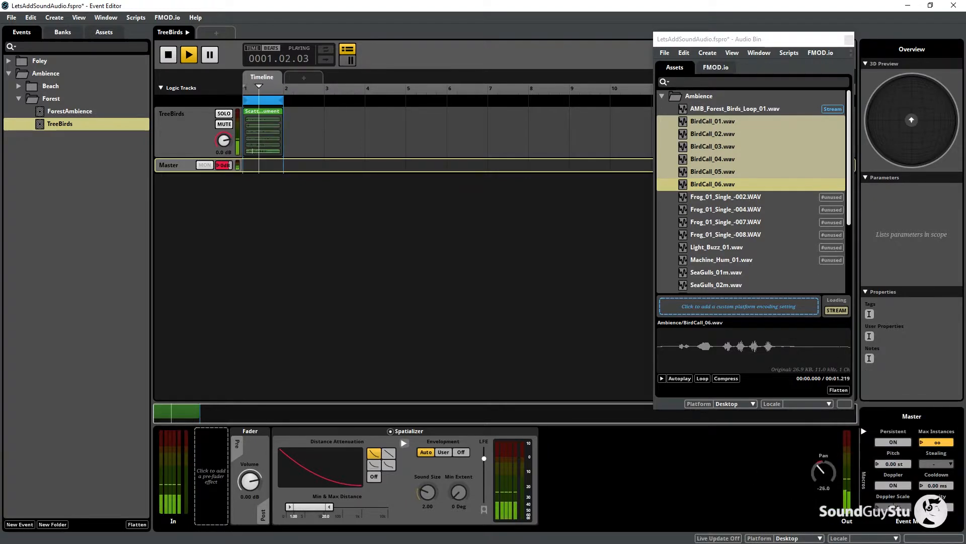
mouse_move(823, 471)
left_mouse_down()
mouse_move(793, 471)
mouse_move(851, 472)
mouse_move(825, 471)
left_mouse_up()
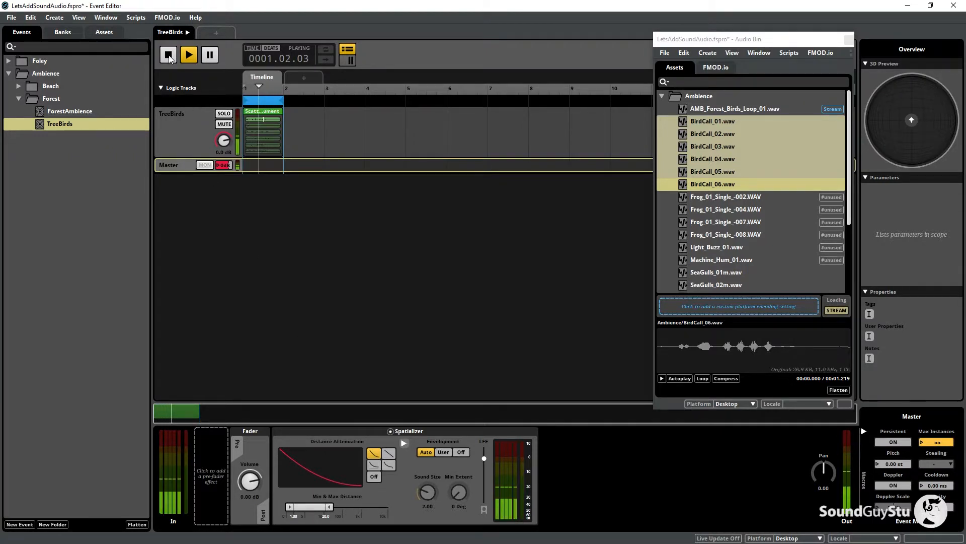
key("space")
left_click(100, 197)
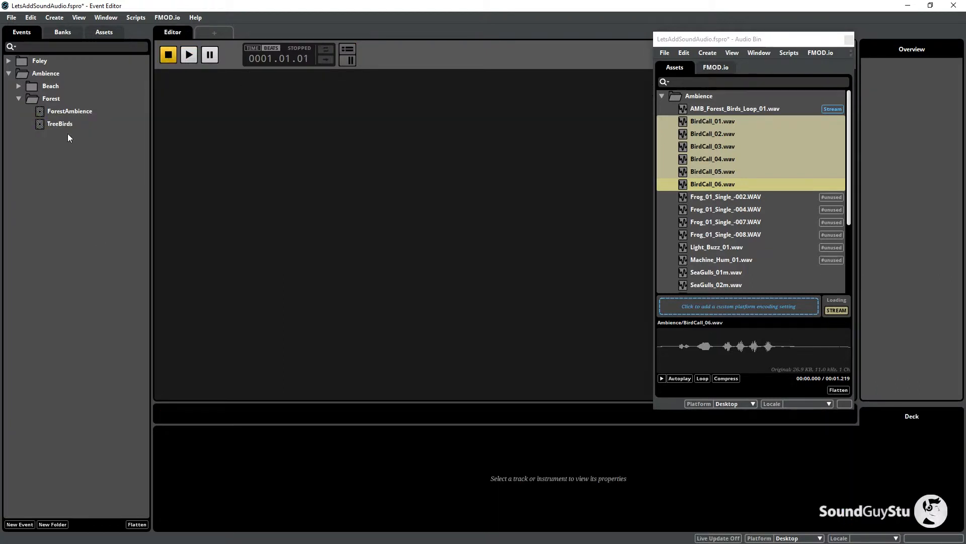
right_click(61, 99)
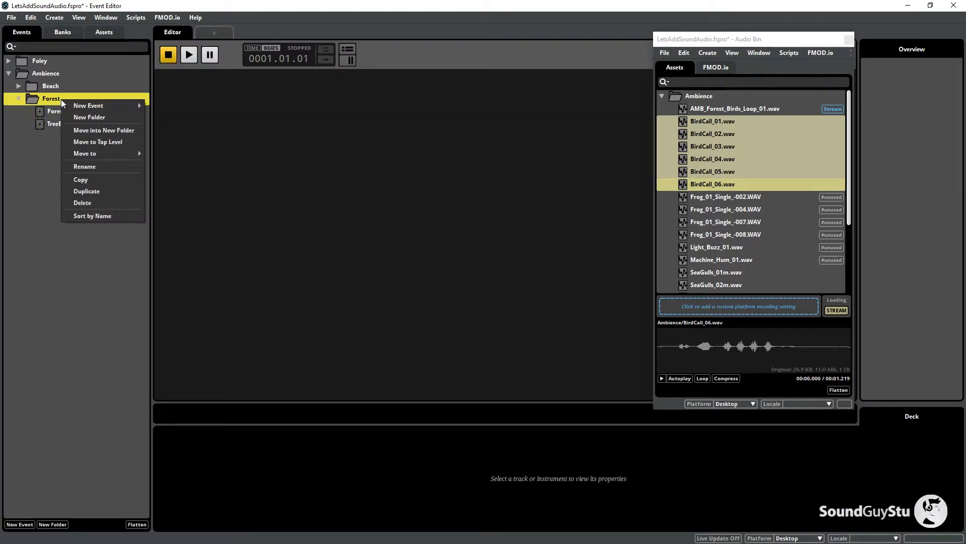
mouse_move(112, 106)
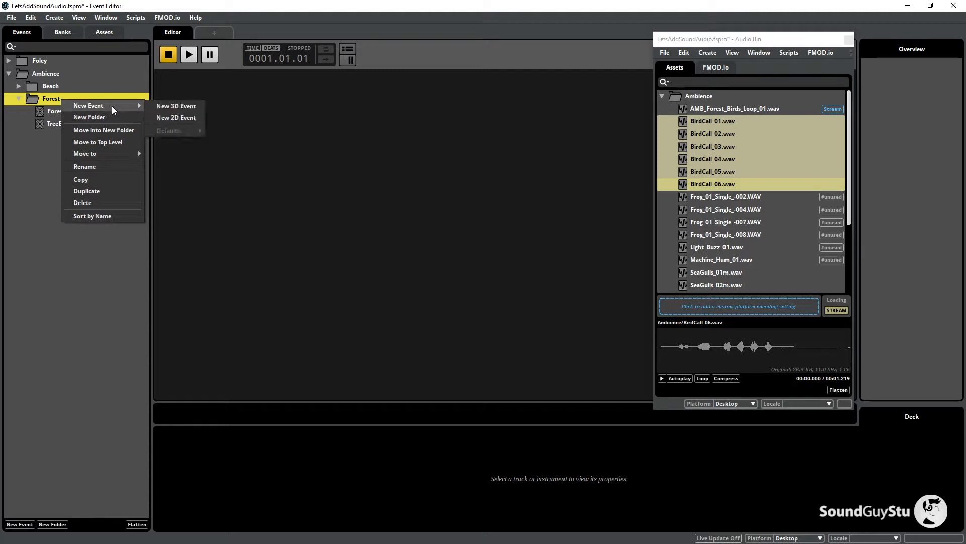
left_click(182, 121)
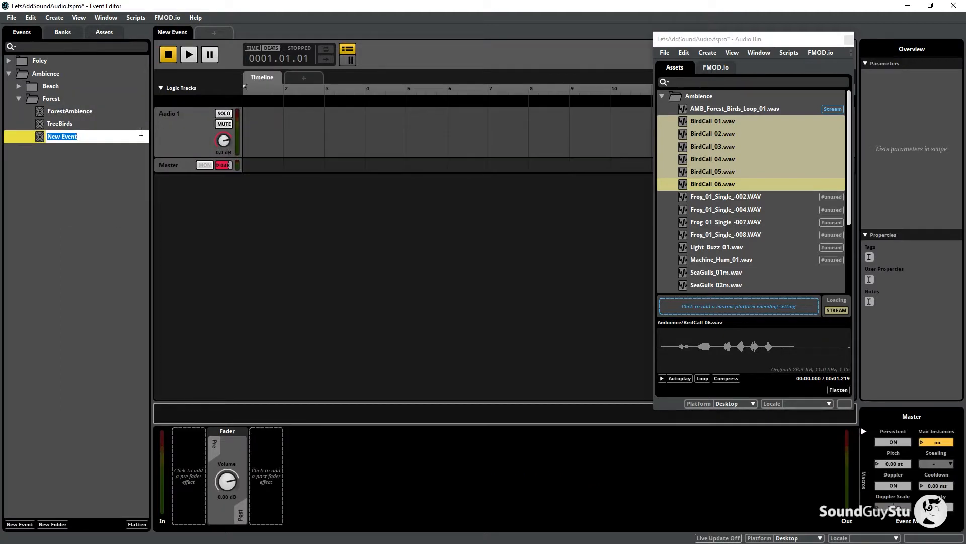
left_click(83, 204)
left_click(90, 142)
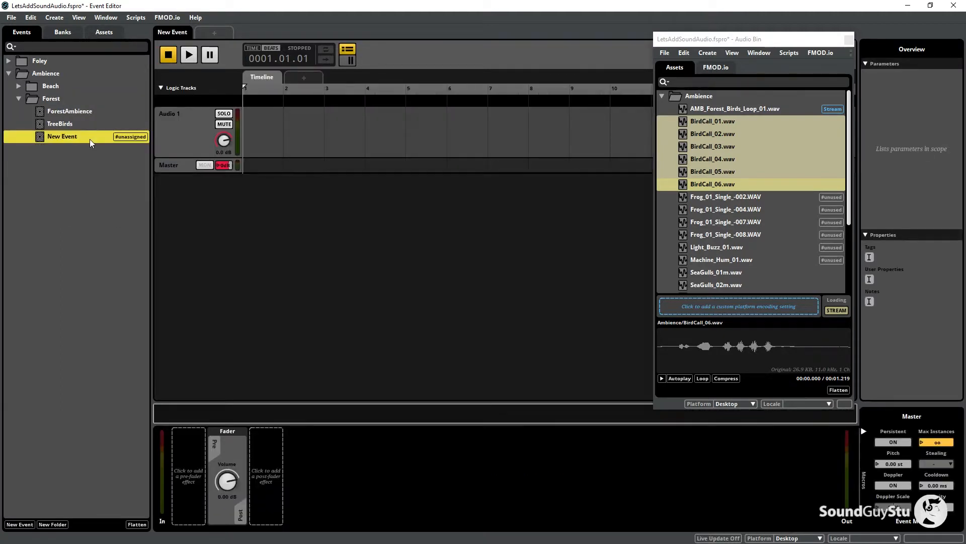
key("Delete")
Create a 3D event named Frogs in the Forest folder and assign it to the Ambience bank
left_click(74, 101)
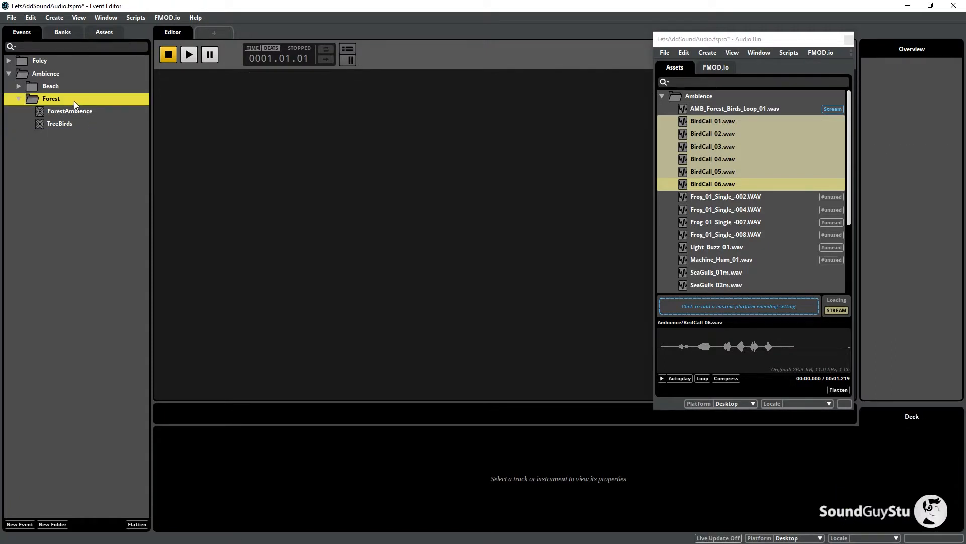
right_click(74, 101)
left_click(169, 111)
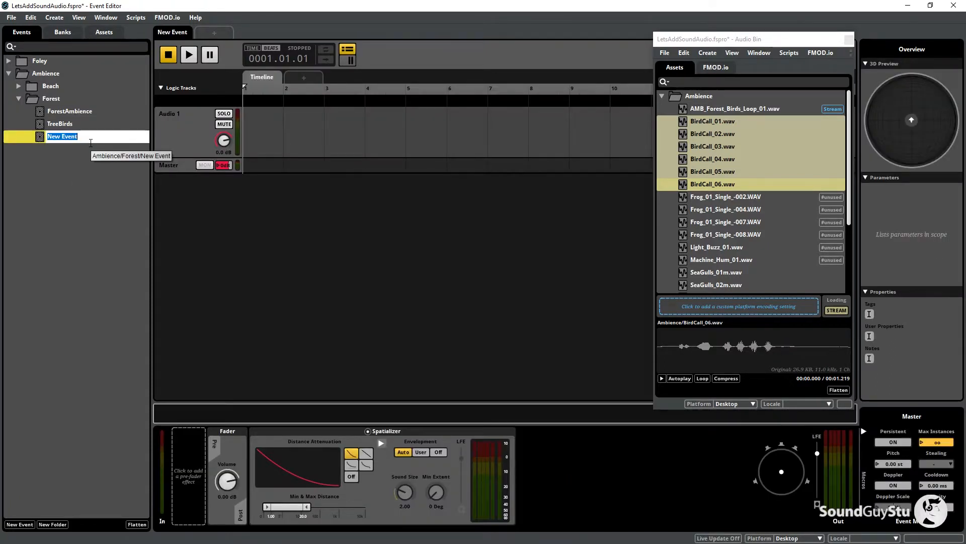
type("Frogs")
key("Return")
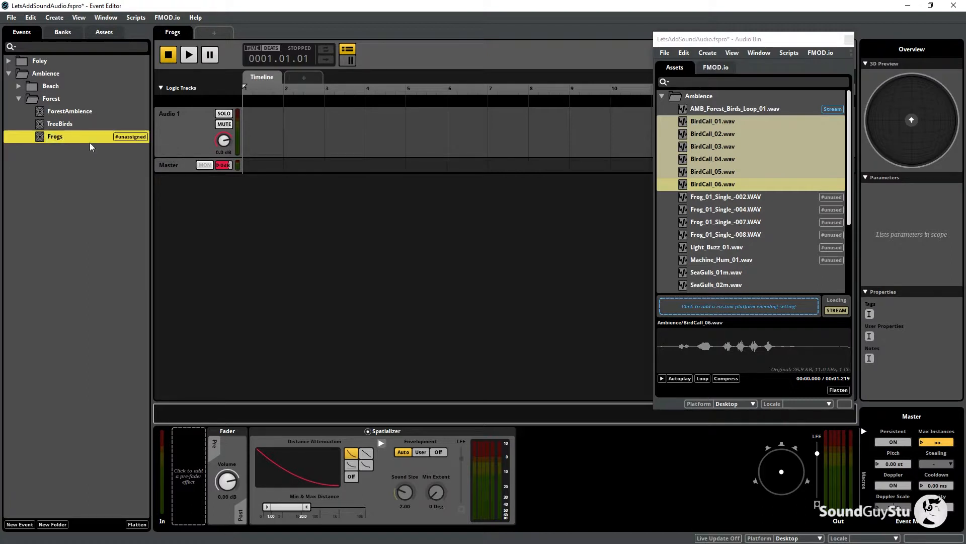
right_click(93, 134)
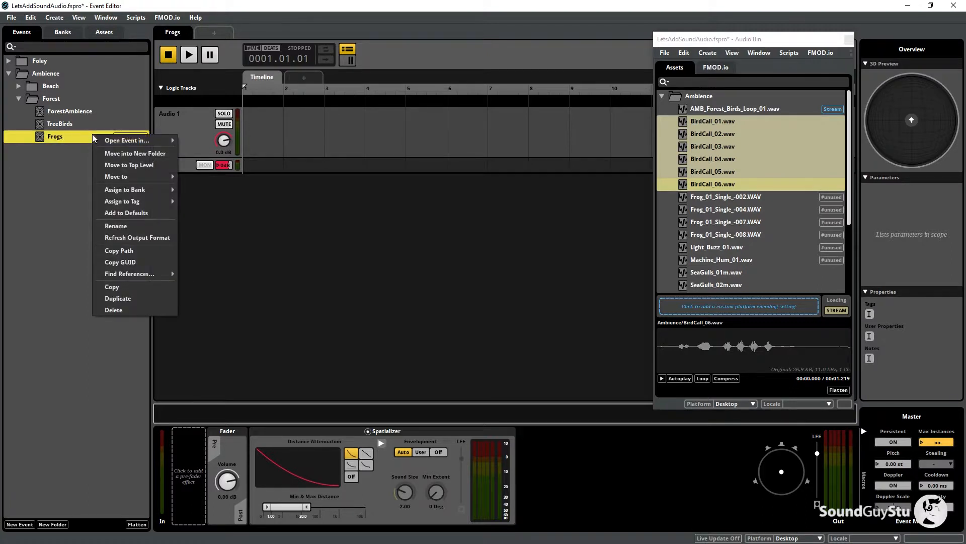
mouse_move(150, 189)
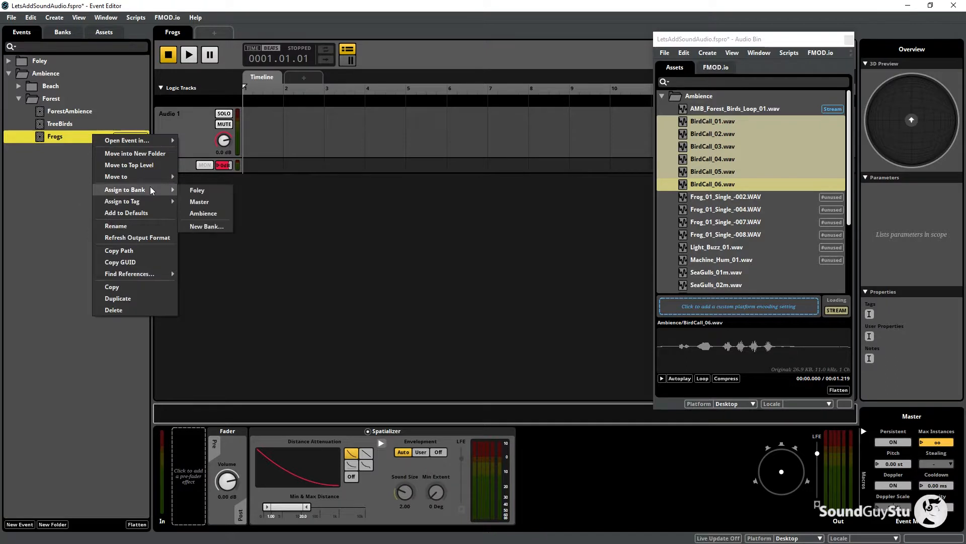
left_click(207, 212)
Rename the Frogs event's audio track as Frogs
double_click(171, 114)
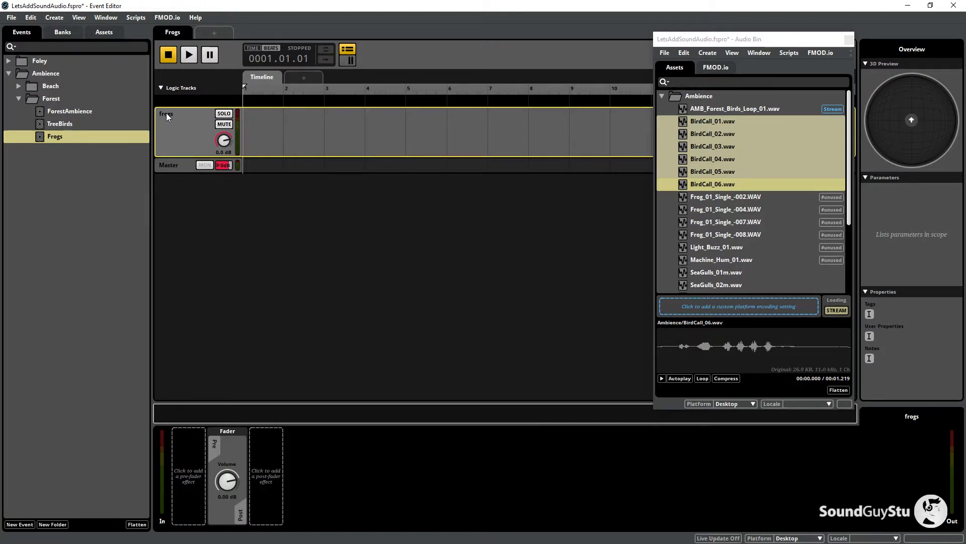
right_click(167, 117)
left_click(198, 194)
type("Frogs")
key("Return")
Add a scatterer instrument at the start of the Frogs track and create a loop region over it
right_click(258, 120)
left_click(315, 160)
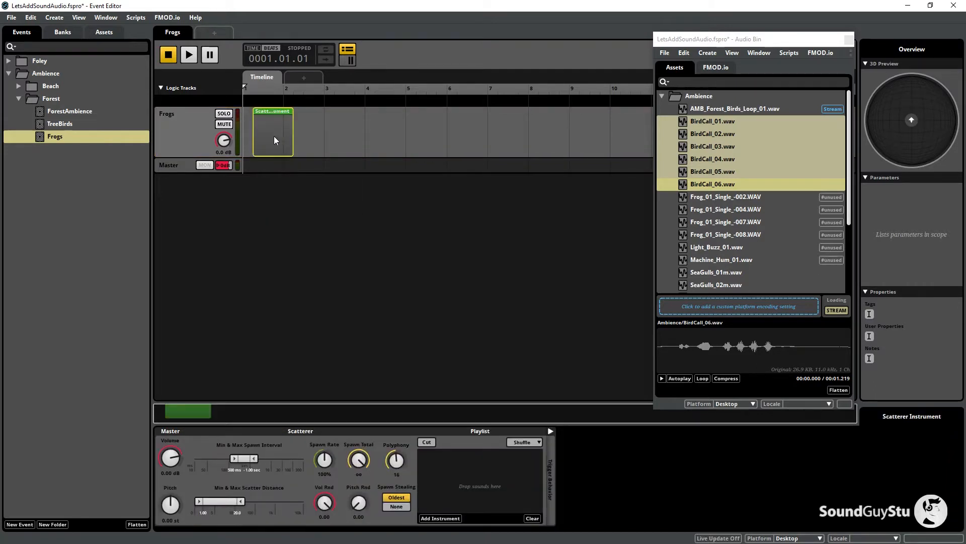
right_click(259, 124)
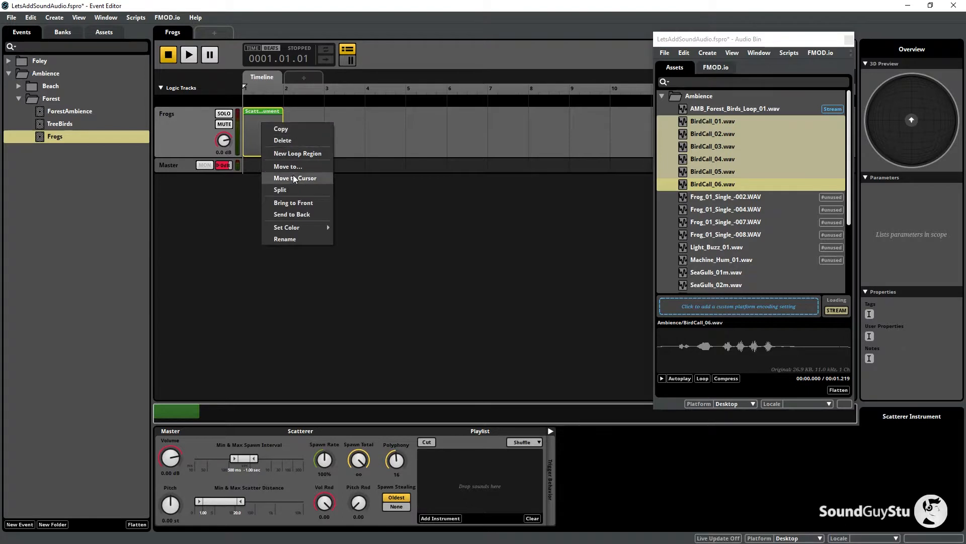
left_click(301, 153)
Fill the scatterer's playlist with the four Frog_01_Single files (-002, -004, -007 and -008) from the audio bin
left_click(718, 196)
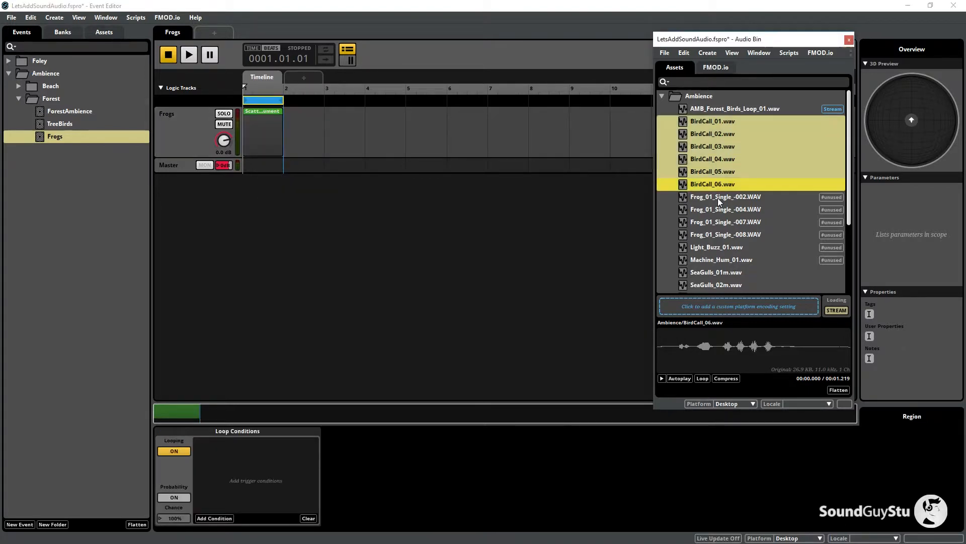
left_click(721, 234, "shift")
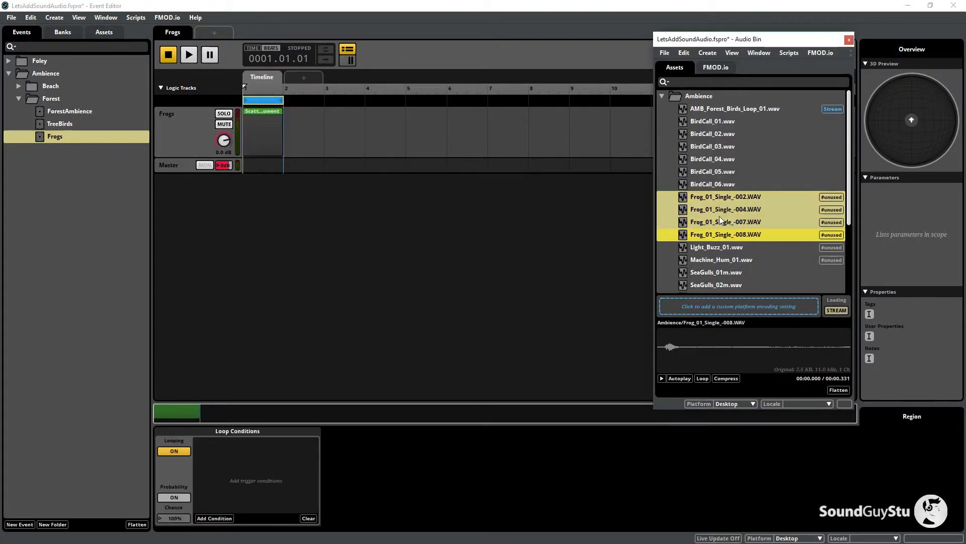
left_click_drag(714, 199, 268, 222)
left_click(256, 126)
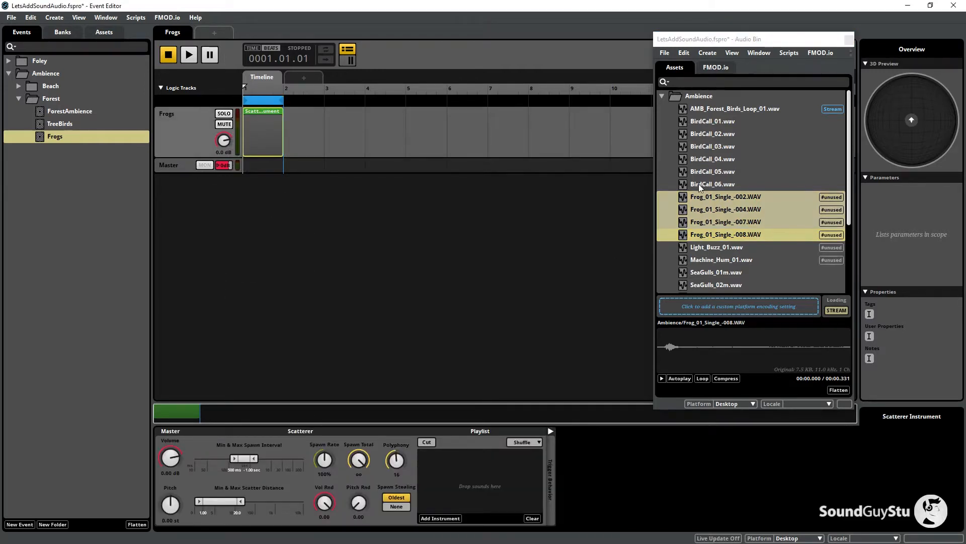
left_click_drag(699, 199, 473, 465)
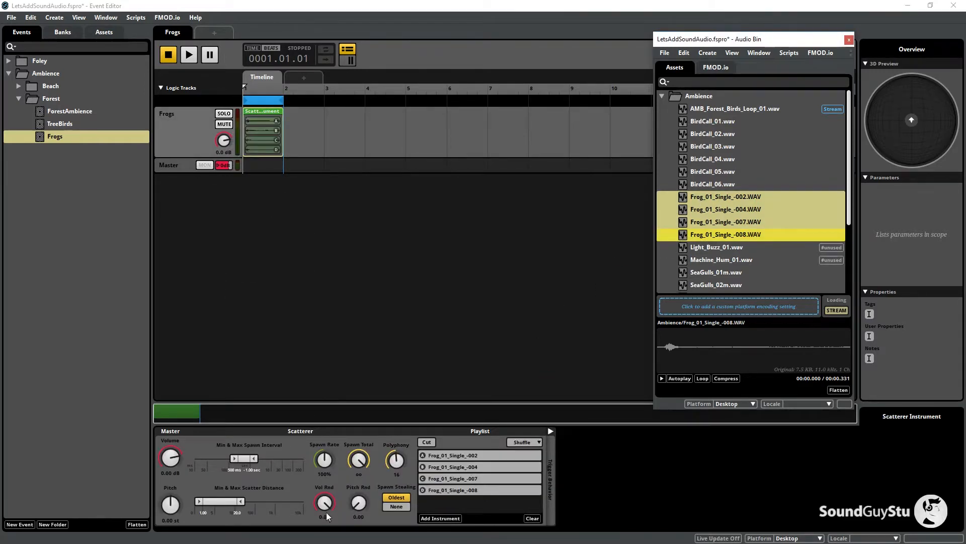
Start playback and set the scatterer's scatter distance to 0.00, volume randomization to -3.00, pitch randomization to 0.65 and playlist mode to Random
mouse_move(195, 503)
left_mouse_down()
mouse_move(187, 502)
mouse_move(197, 500)
left_mouse_up()
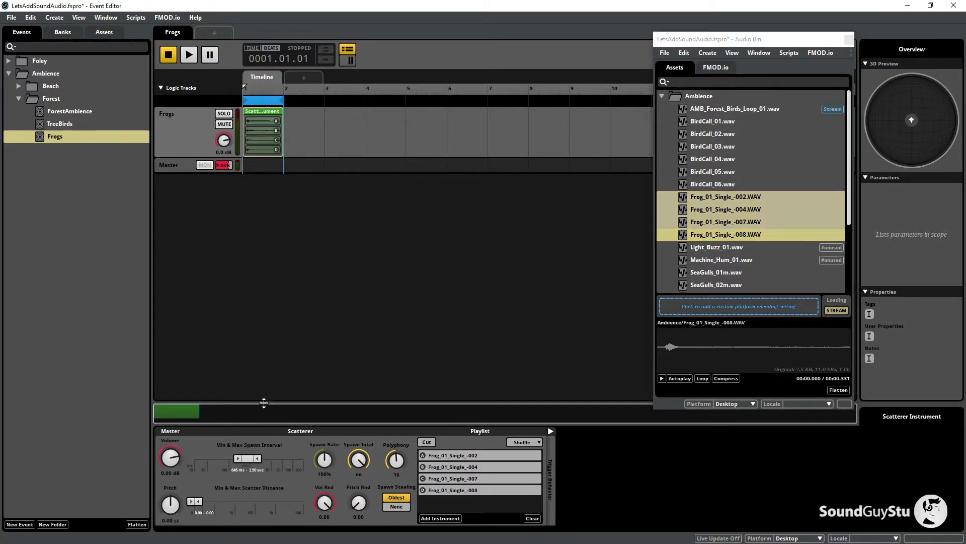
left_click(183, 54)
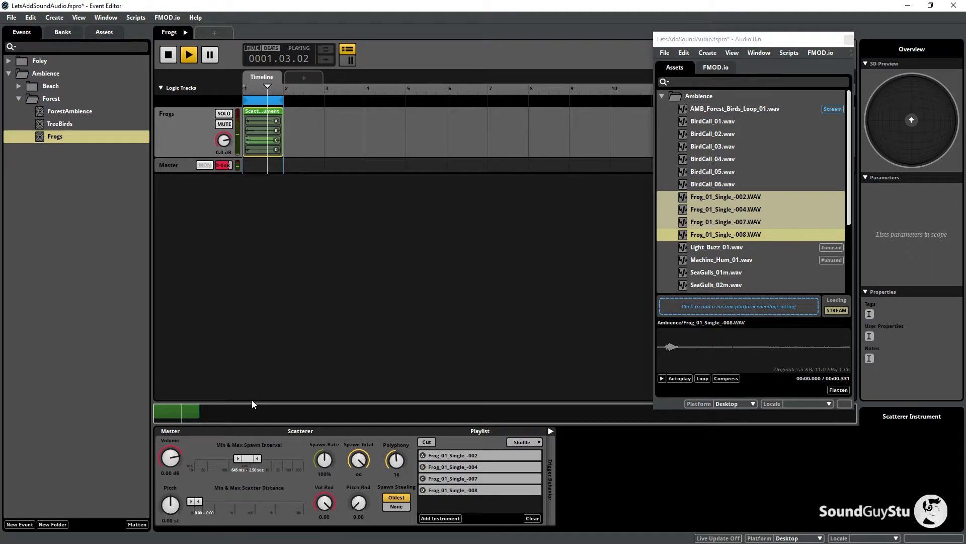
left_click_drag(324, 502, 358, 496)
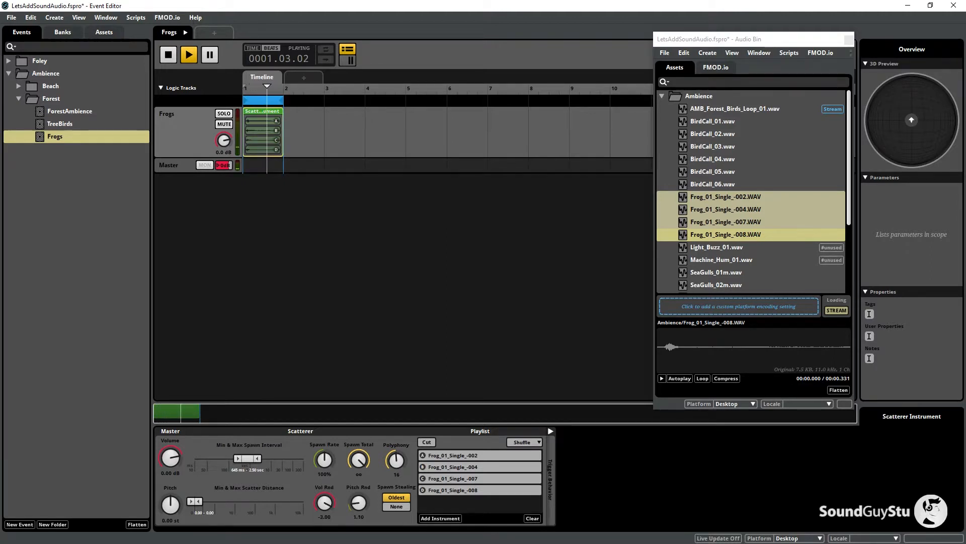
left_click(518, 442)
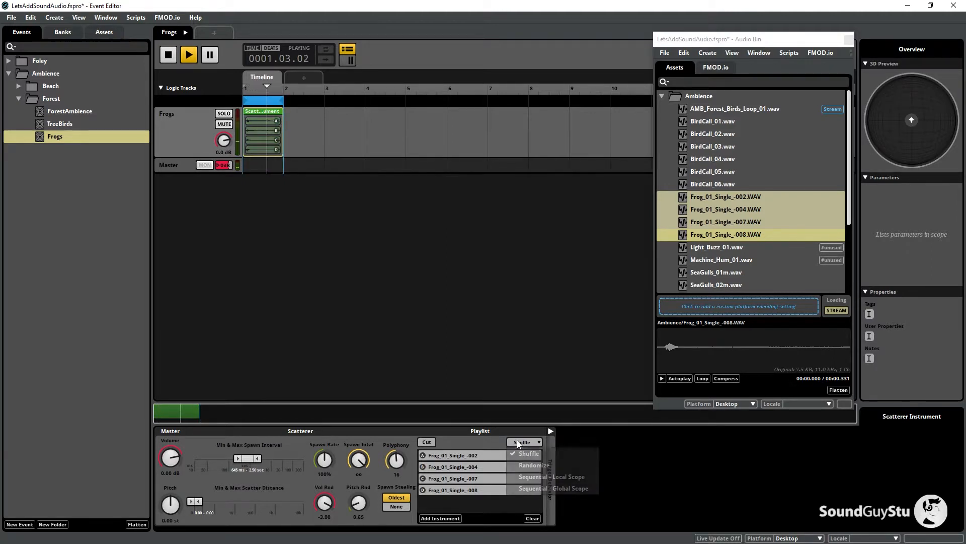
left_click(530, 465)
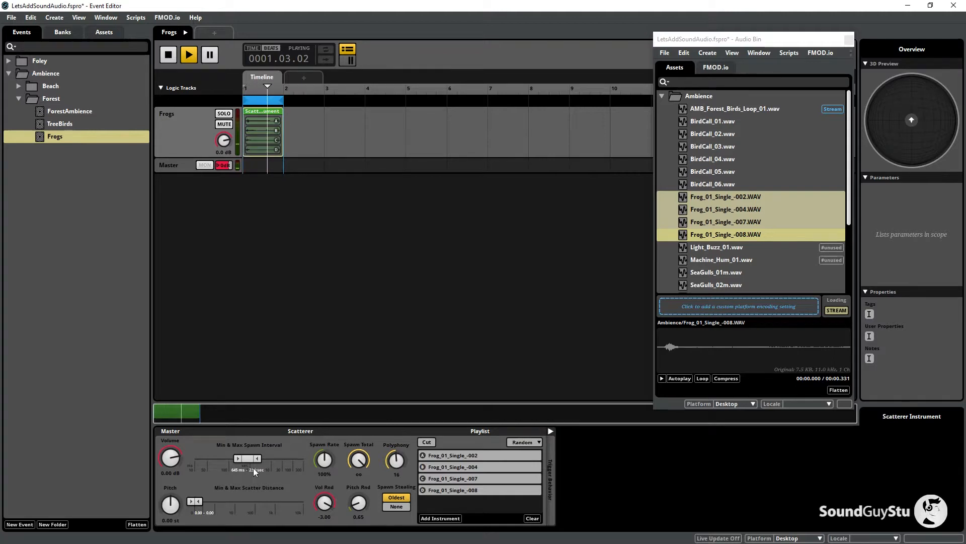
Set the Frogs scatterer's spawn interval to 700 ms to 4.00 seconds, polyphony to 6 and pitch randomization to 1.10
left_click_drag(258, 459, 244, 462)
left_click_drag(397, 462, 398, 466)
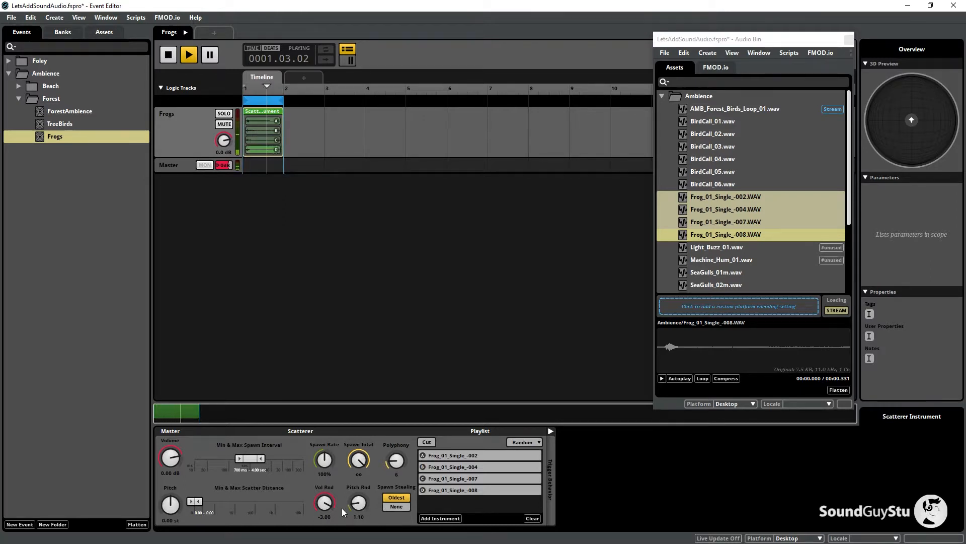
left_click_drag(332, 508, 332, 513)
Set the Frogs master track's output format to Stereo and its spatializer distance range to about 4 to 8
left_click(179, 165)
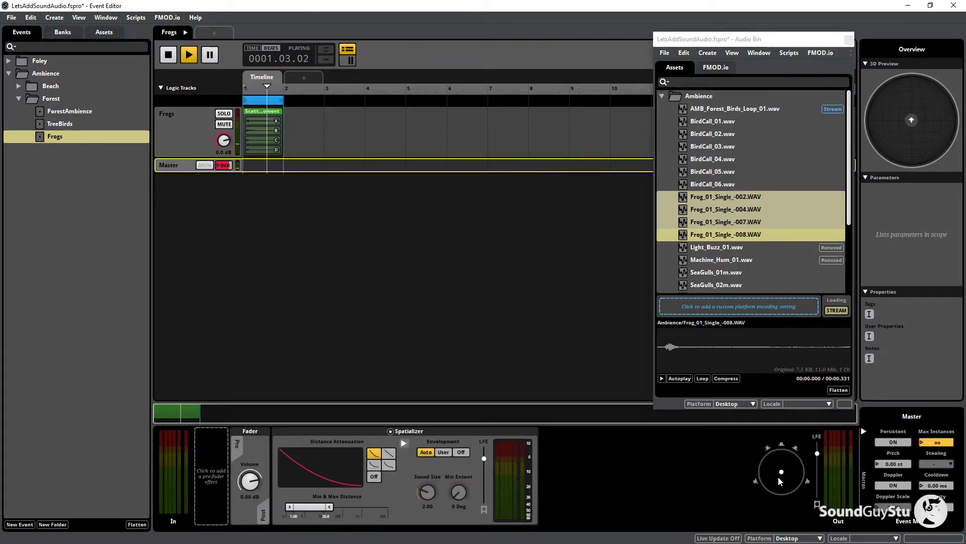
right_click(829, 466)
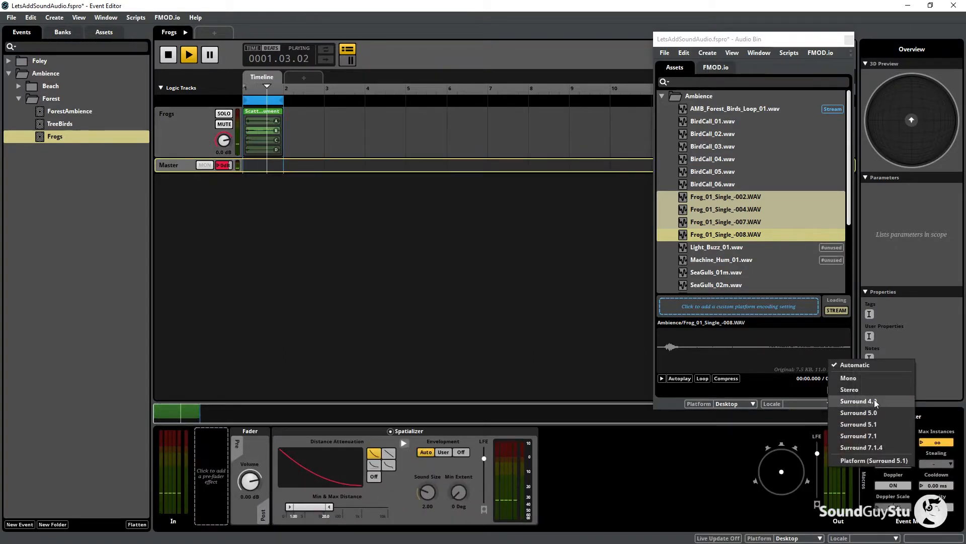
left_click(849, 389)
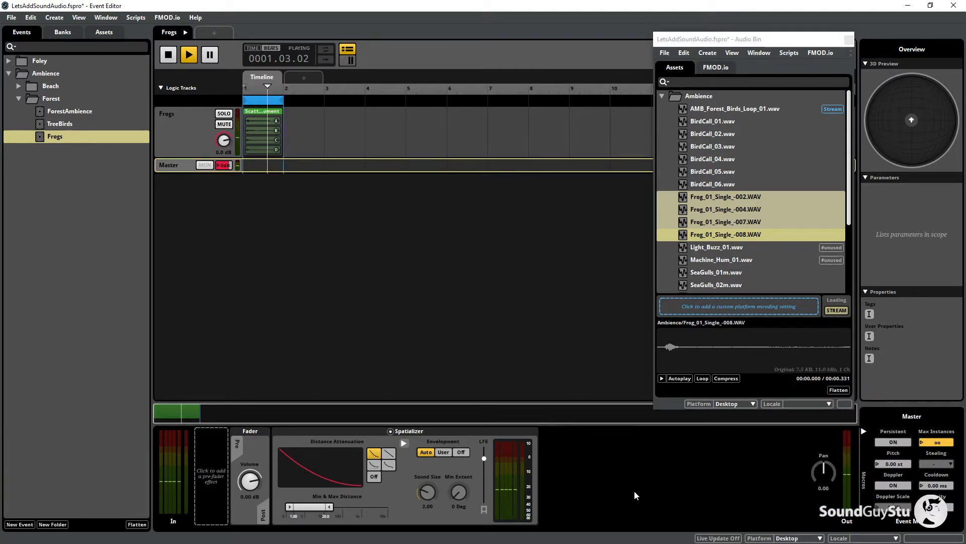
mouse_move(291, 507)
left_mouse_down()
mouse_move(282, 508)
mouse_move(327, 506)
mouse_move(298, 506)
left_mouse_up()
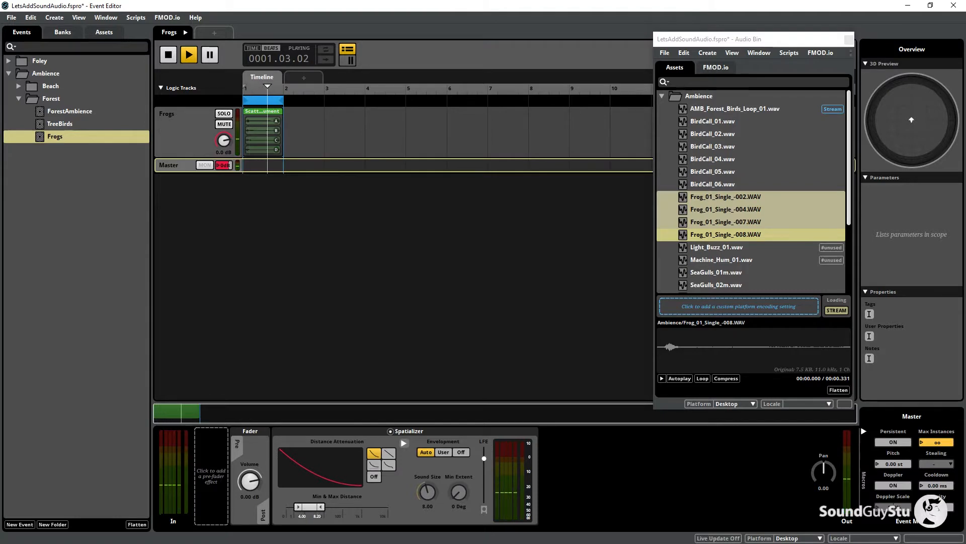
Save the FMOD project and build its banks
left_click(12, 18)
left_click(23, 81)
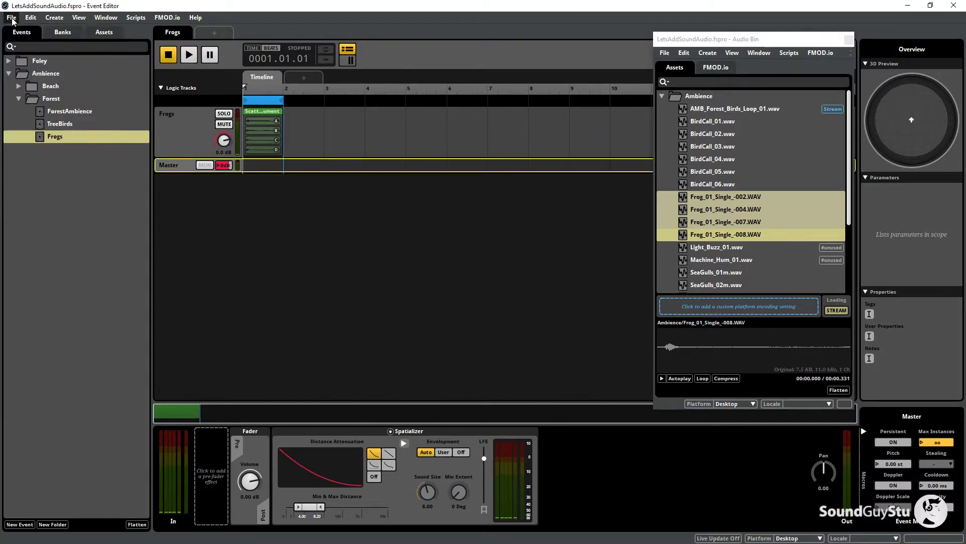
left_click(11, 18)
left_click(35, 124)
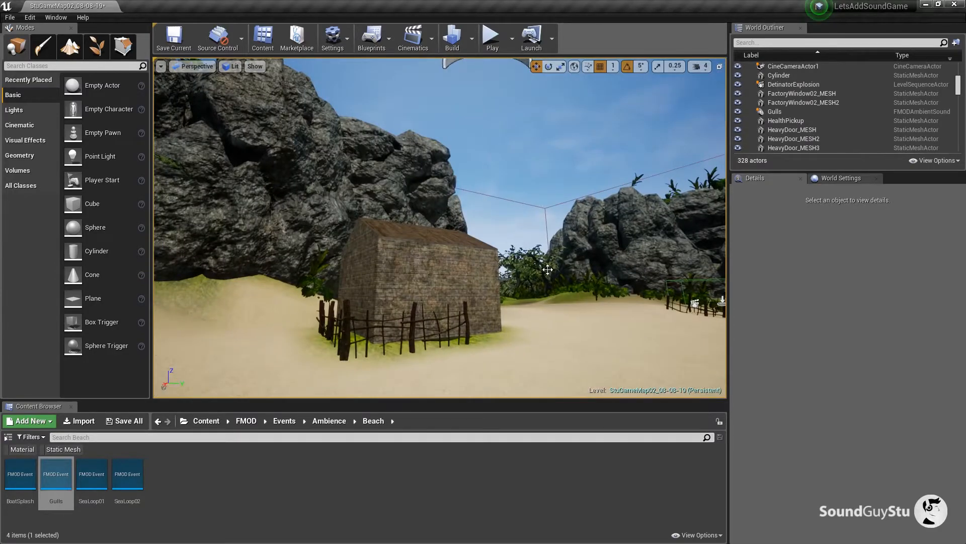
Place the ForestAmbience event from the Ambience/Forest folder in the forest clearing and raise it above the trees
left_click_drag(547, 269, 464, 222)
key("w")
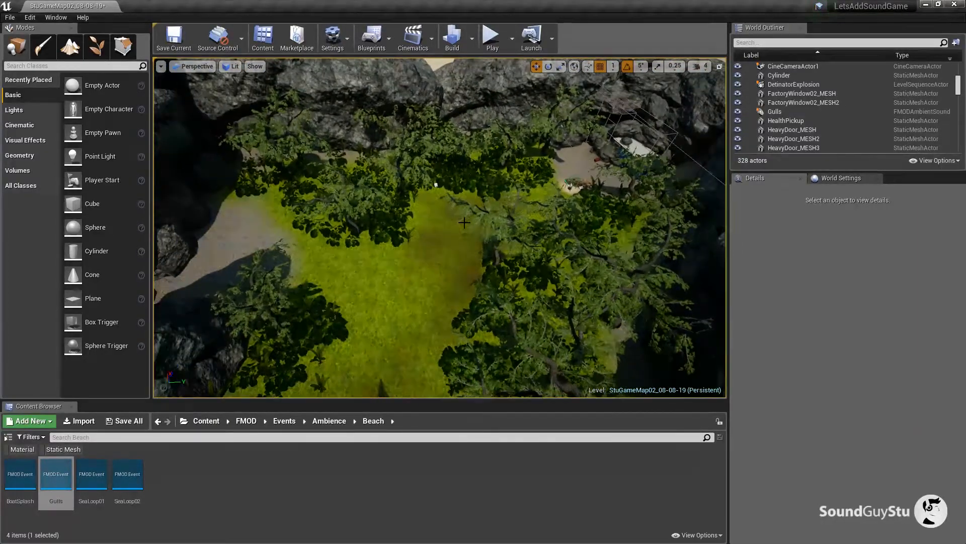
left_click(330, 420)
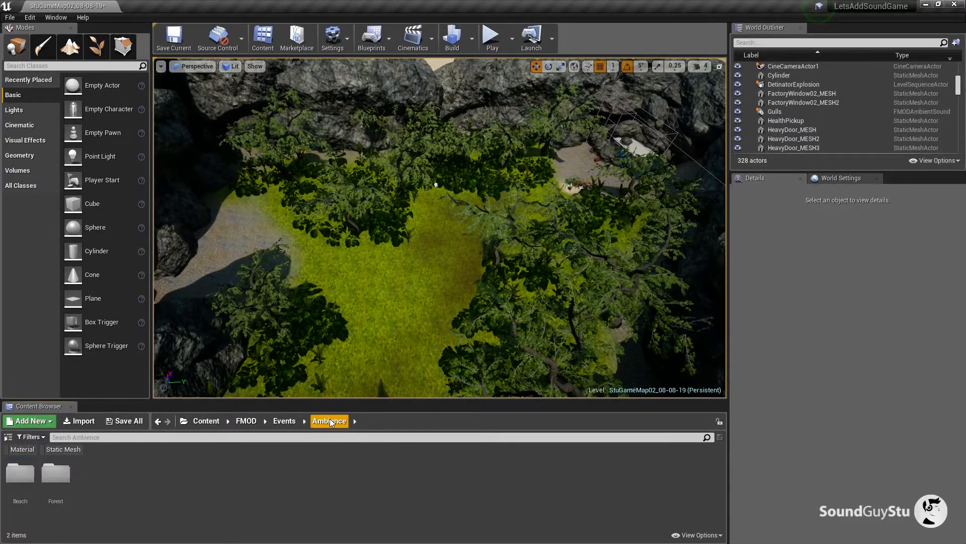
double_click(56, 473)
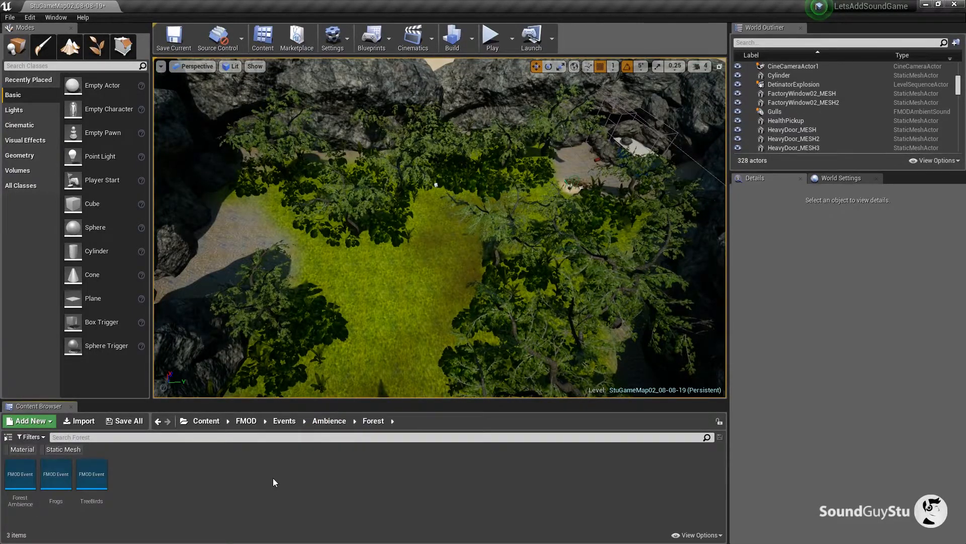
left_click(20, 476)
left_click_drag(359, 335, 422, 267)
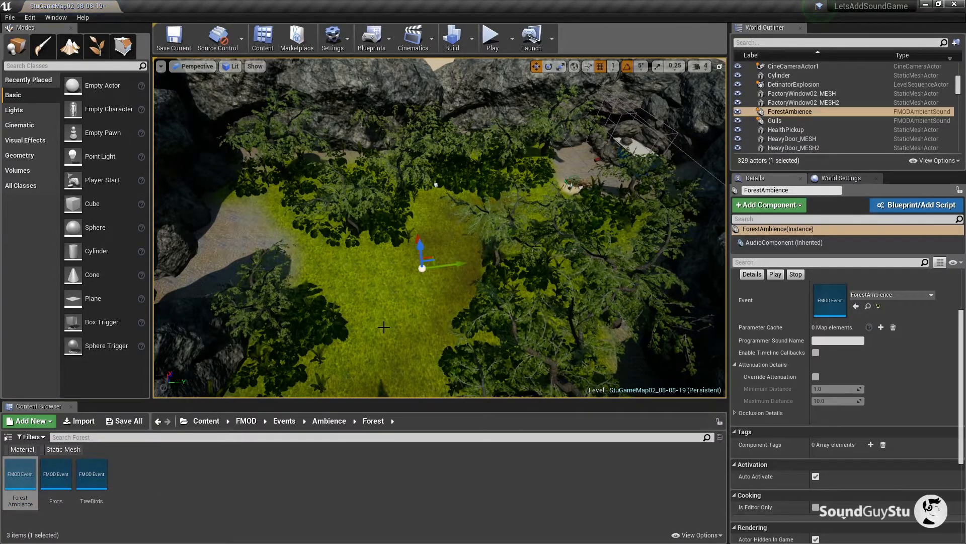
left_click_drag(407, 311, 325, 206)
mouse_move(469, 301)
left_mouse_down()
mouse_move(443, 328)
mouse_move(469, 301)
left_mouse_up()
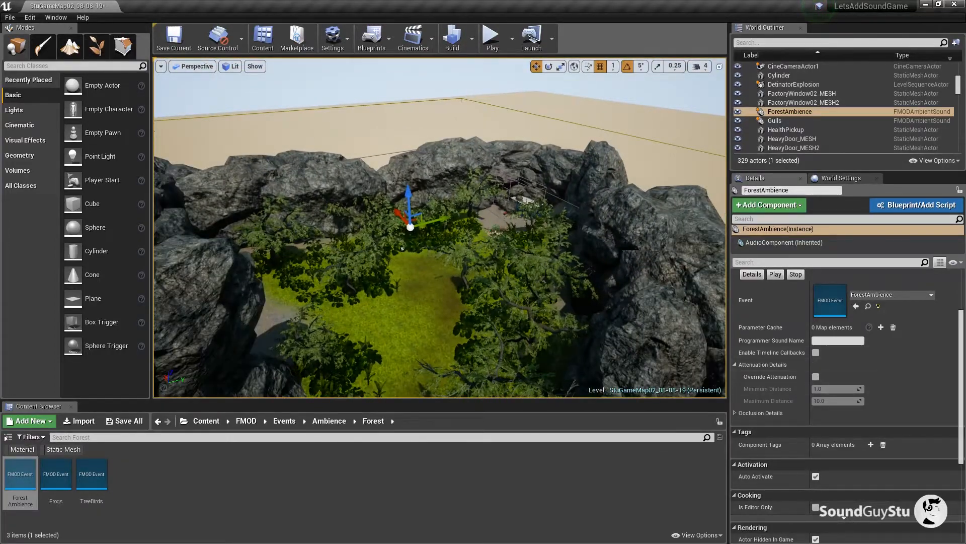
left_click_drag(439, 224, 427, 232)
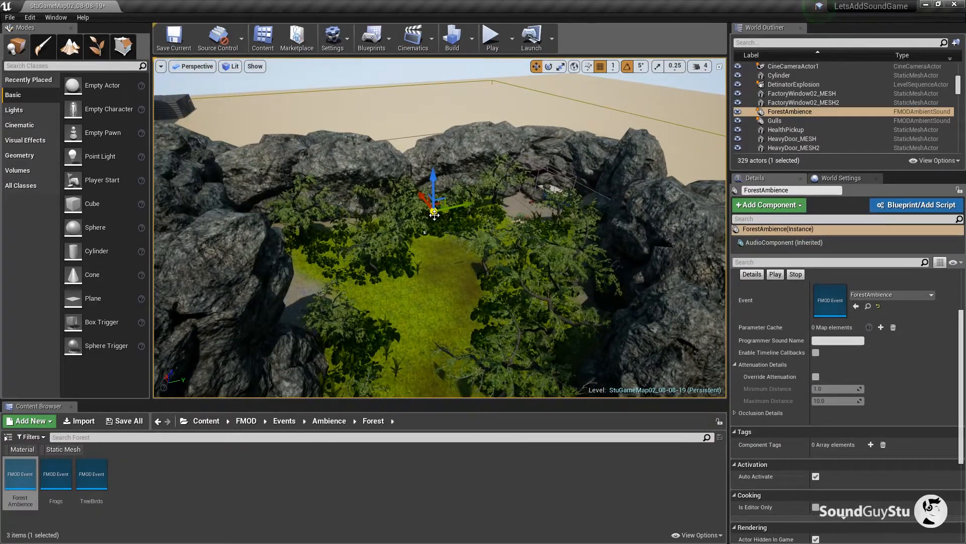
In FMOD Studio, add an FMOD Object Spatializer to ForestAmbience's master track with a distance range of about 25 to 80
key("alt+Tab")
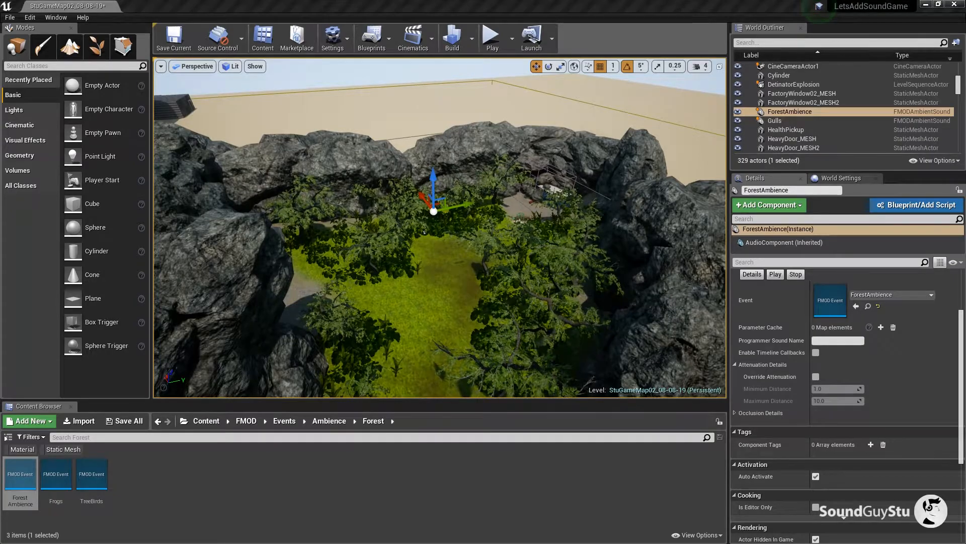
left_click(69, 112)
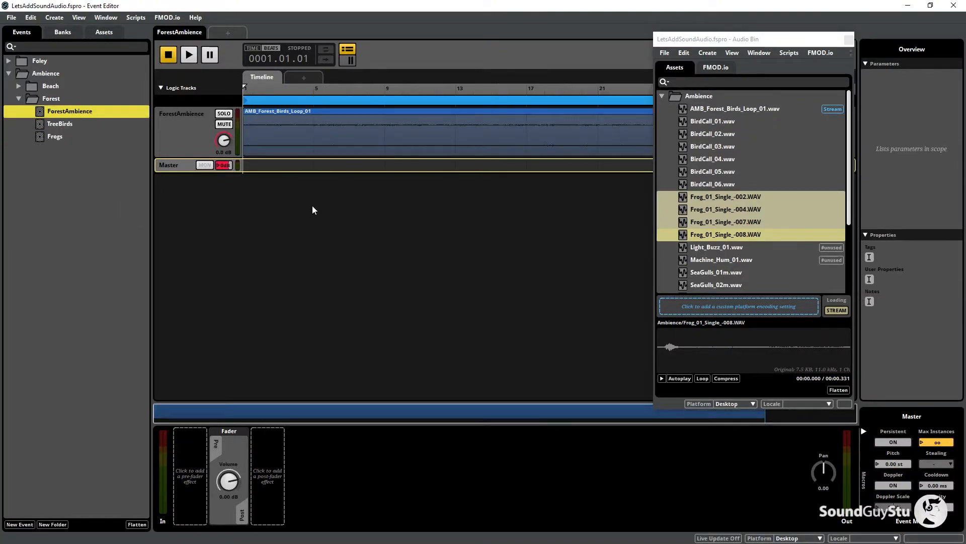
left_click(849, 39)
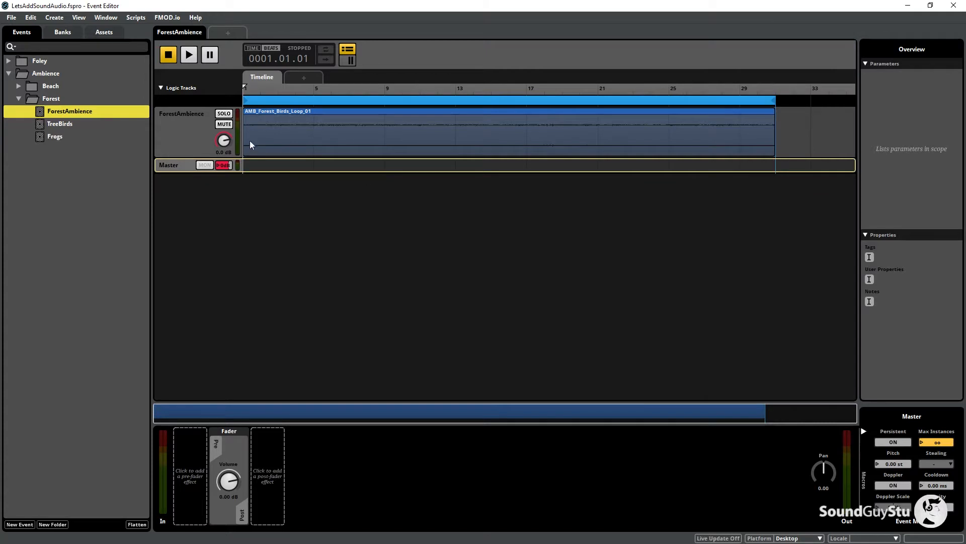
left_click(187, 129)
left_click(179, 168)
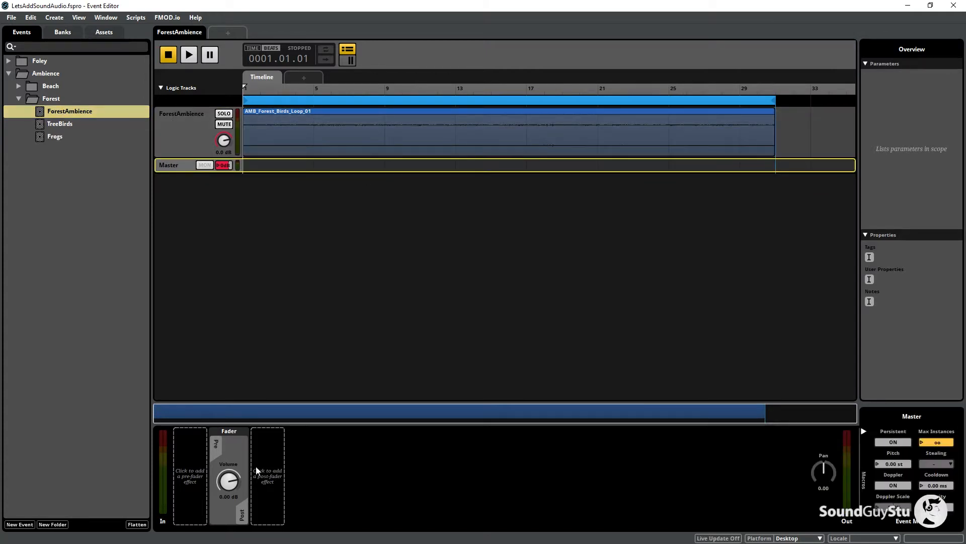
right_click(275, 479)
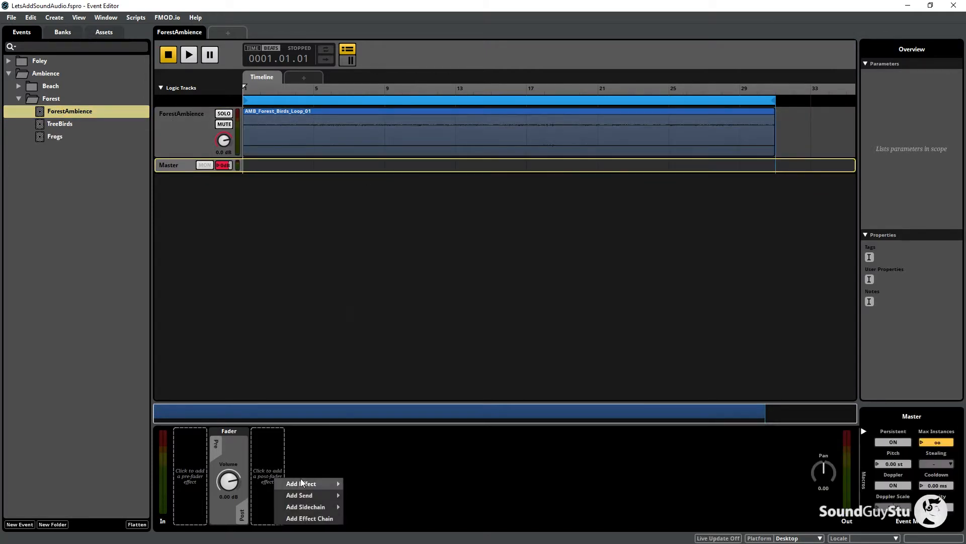
mouse_move(302, 483)
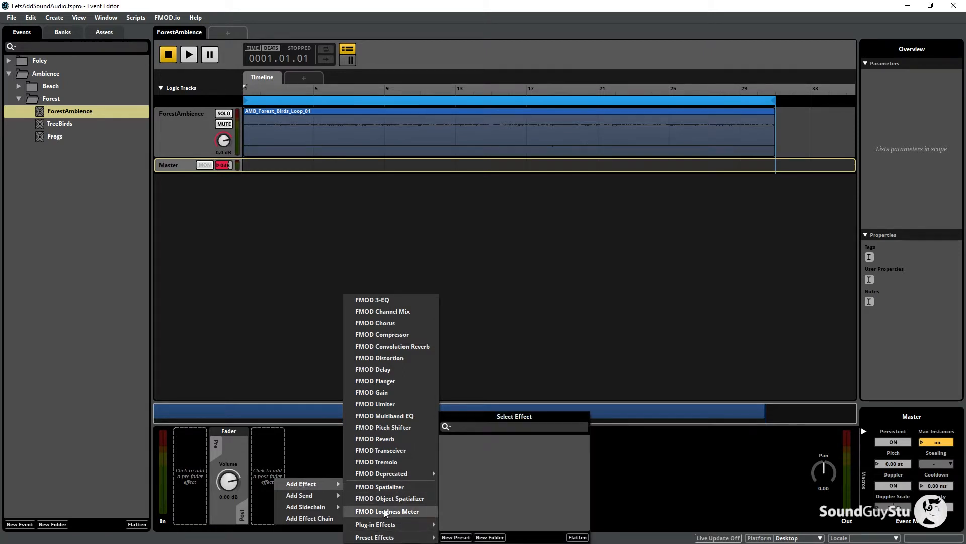
left_click(398, 498)
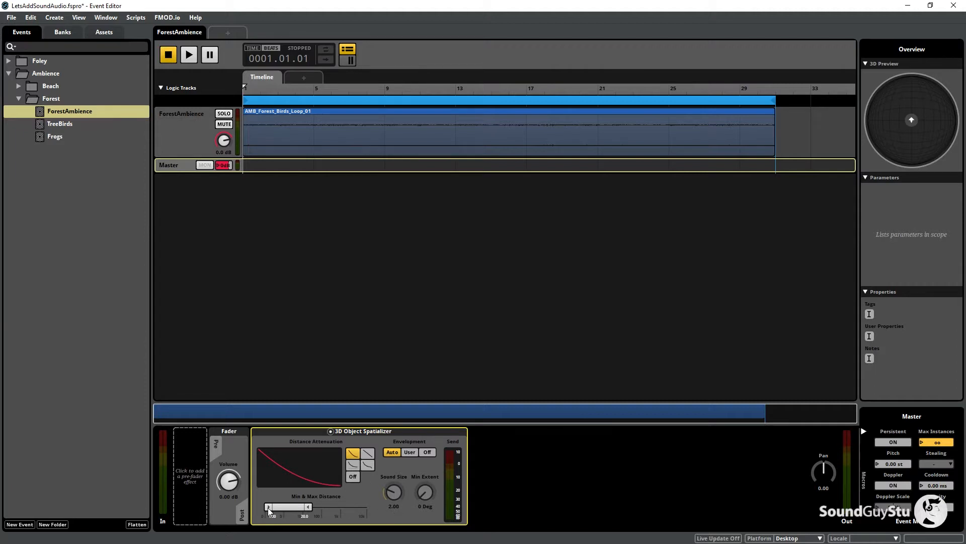
left_click_drag(269, 511, 381, 518)
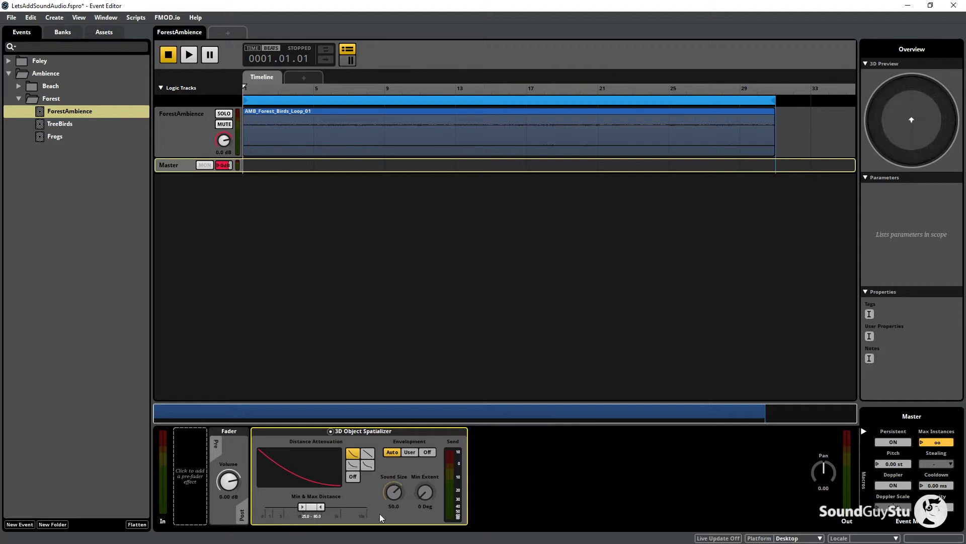
Save the FMOD project and build the banks with ForestAmbience's new spatializer
left_click(10, 18)
left_click(23, 77)
left_click(11, 17)
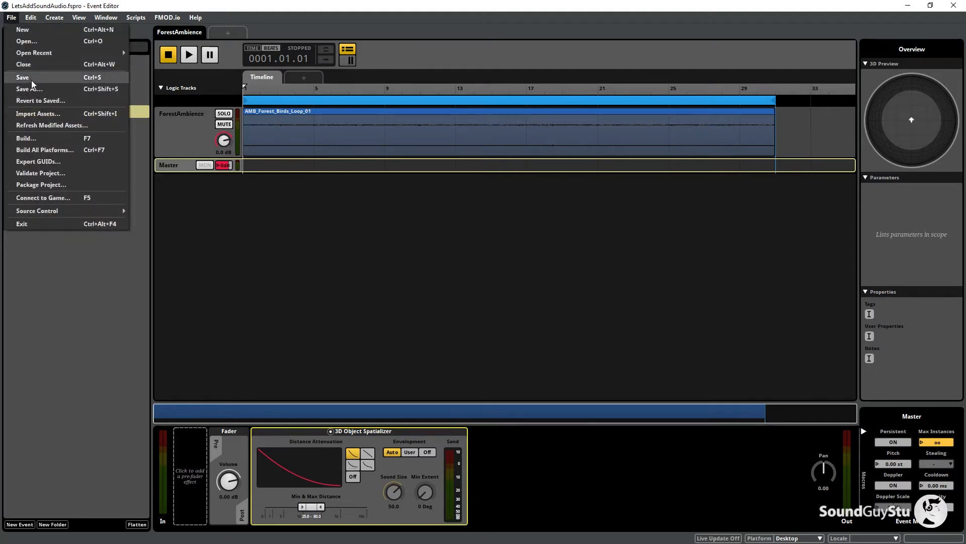
left_click(33, 140)
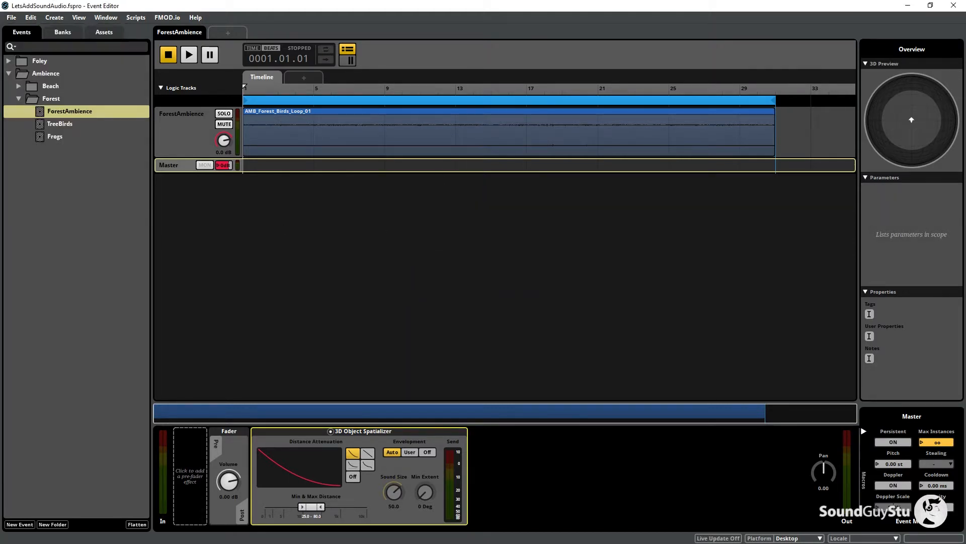
In the Unreal Editor, override ForestAmbience's attenuation with distances of about 22 minimum and 34 maximum, and shift it slightly across the clearing
key("alt+Tab")
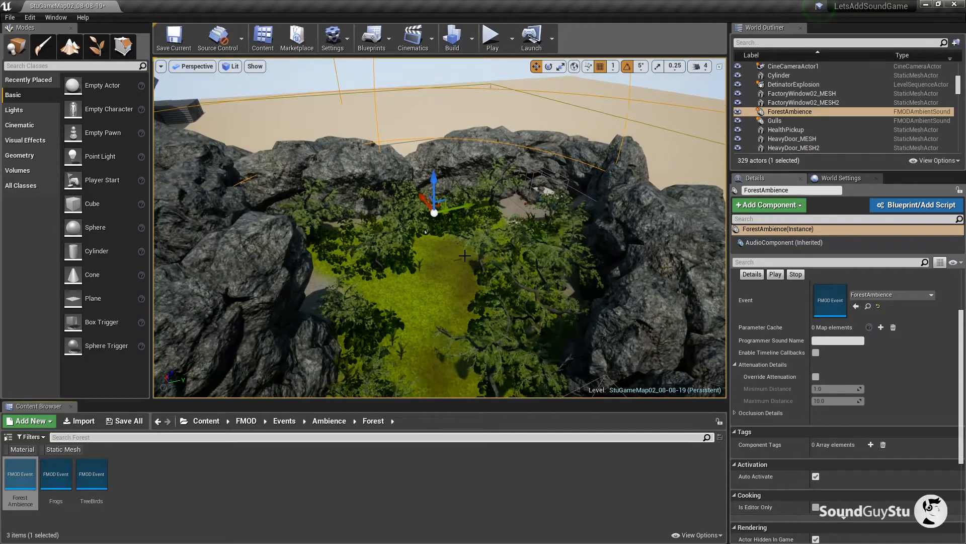
left_click_drag(448, 226, 472, 268)
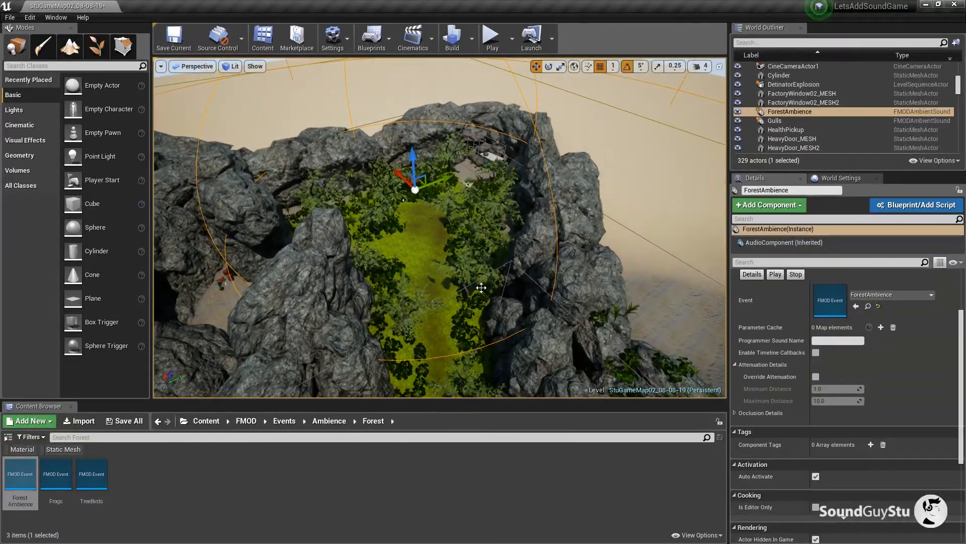
left_click(816, 377)
left_click_drag(831, 391, 868, 391)
left_click_drag(445, 306, 448, 305)
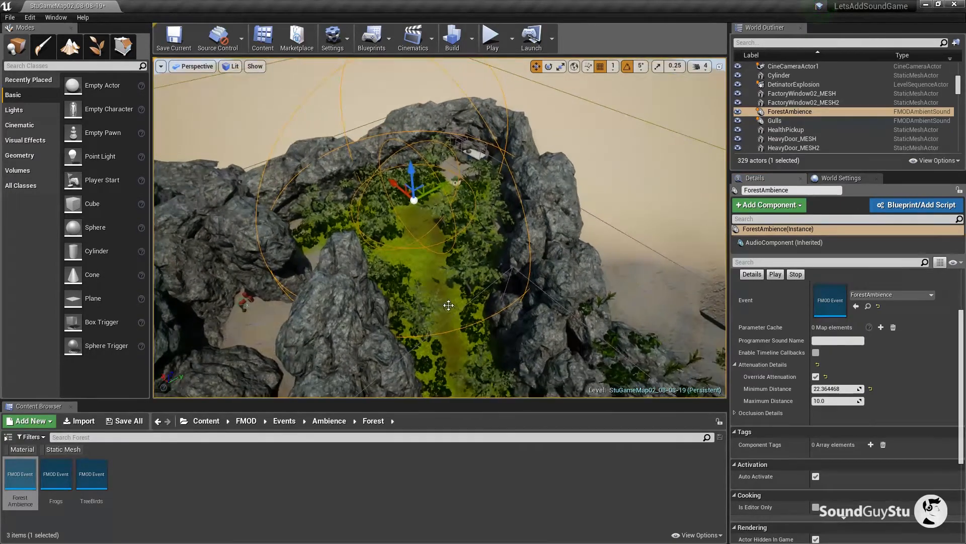
left_click_drag(392, 183, 441, 192)
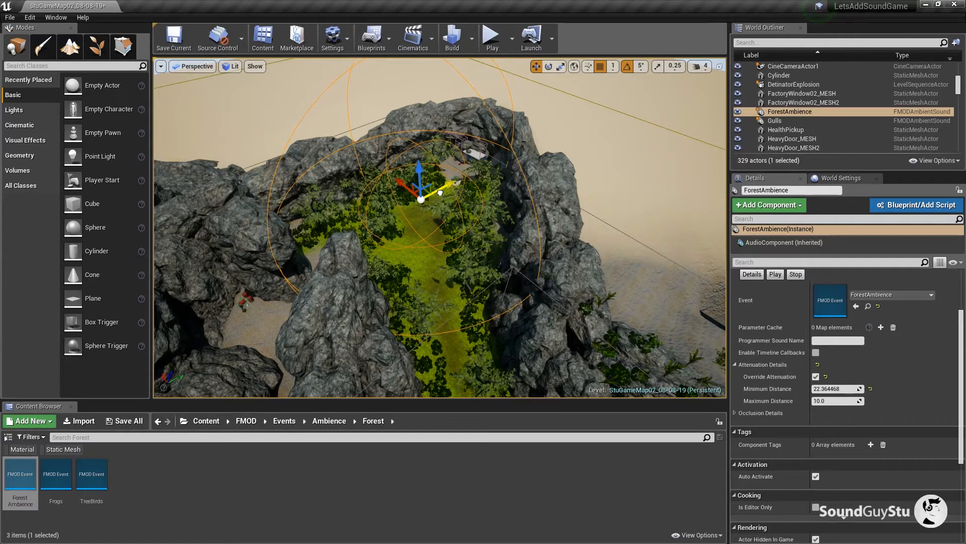
left_click_drag(831, 389, 896, 401)
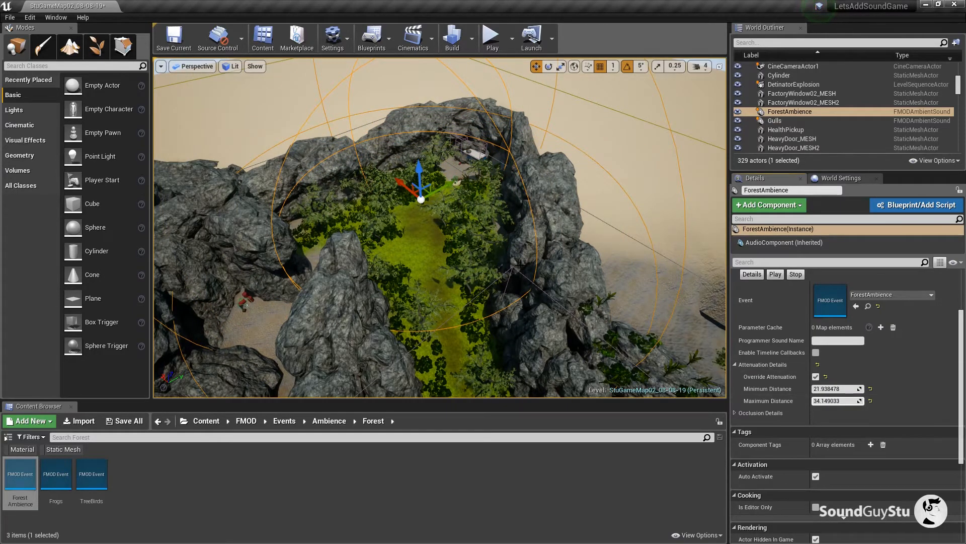
left_click_drag(481, 263, 474, 327)
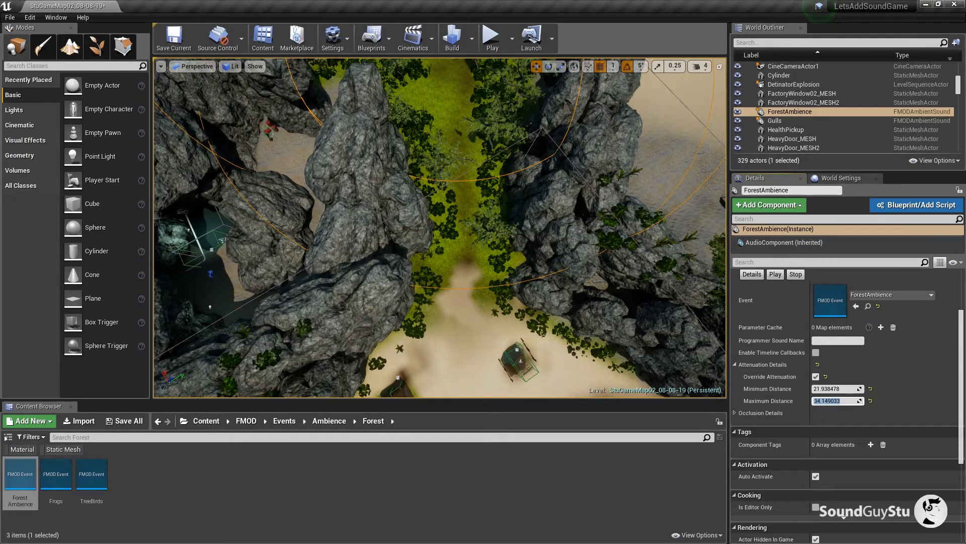
In FMOD Studio, set ForestAmbience's spatializer distance range to about 20 to 35, and save and build the project
key("alt+Tab")
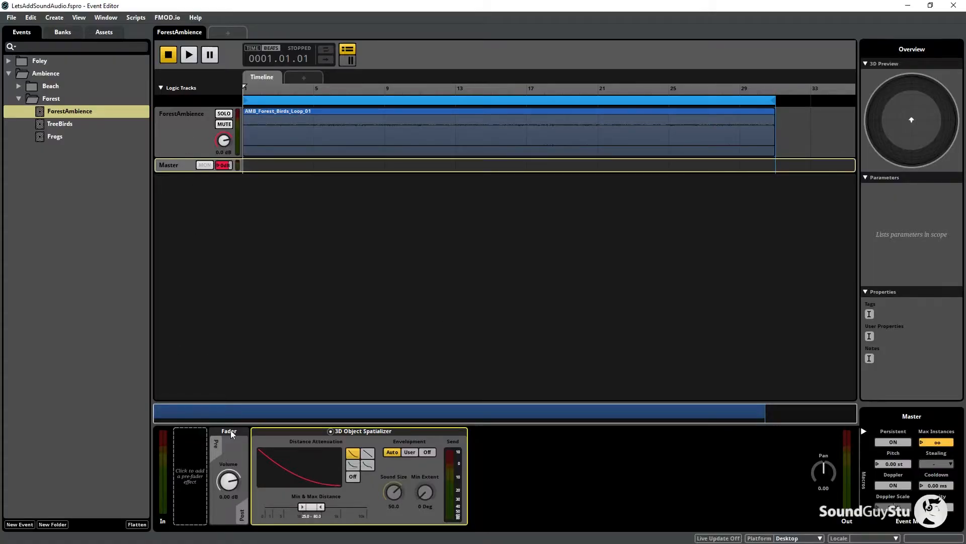
left_click_drag(304, 506, 312, 507)
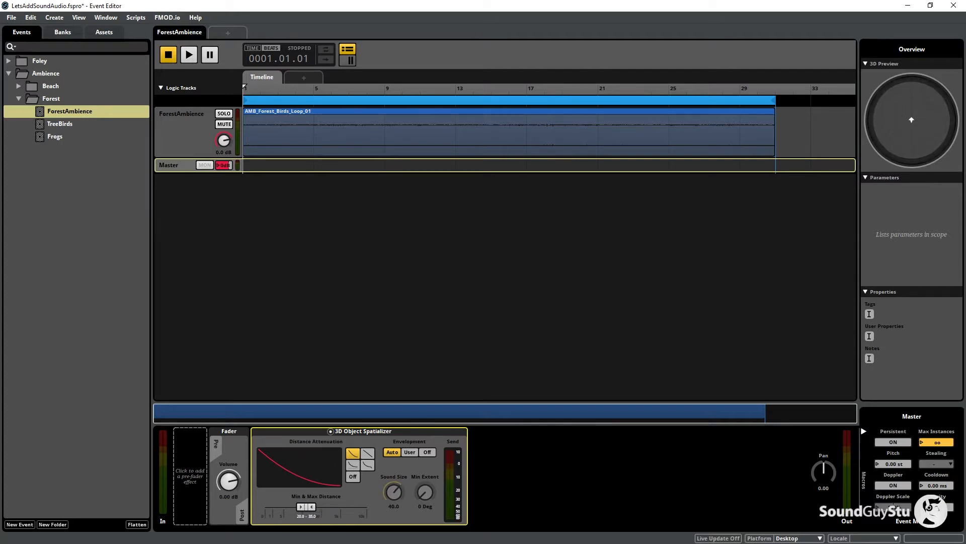
left_click(11, 17)
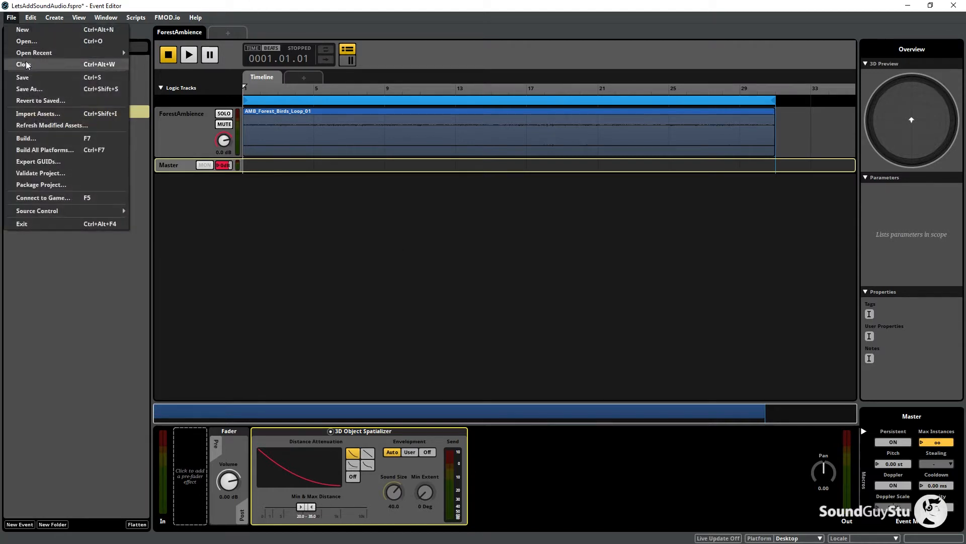
left_click(23, 75)
left_click(11, 17)
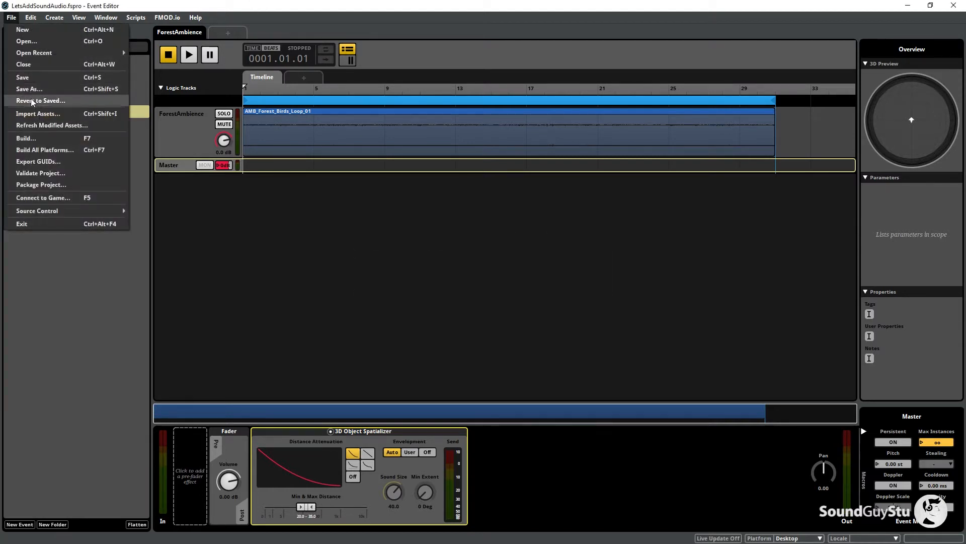
left_click(44, 143)
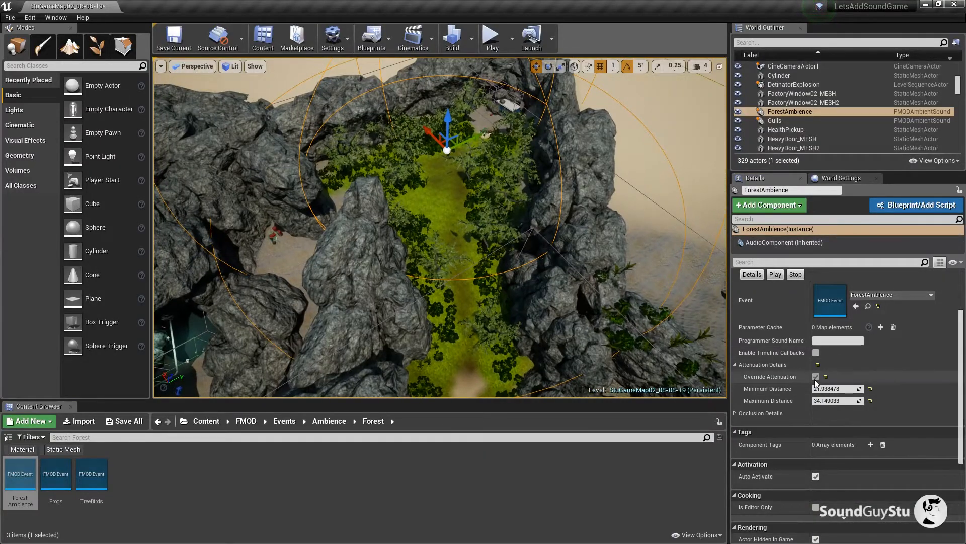
In the Unreal Editor, turn off ForestAmbience's attenuation override and lower the sound closer to the clearing's ground
left_click(816, 377)
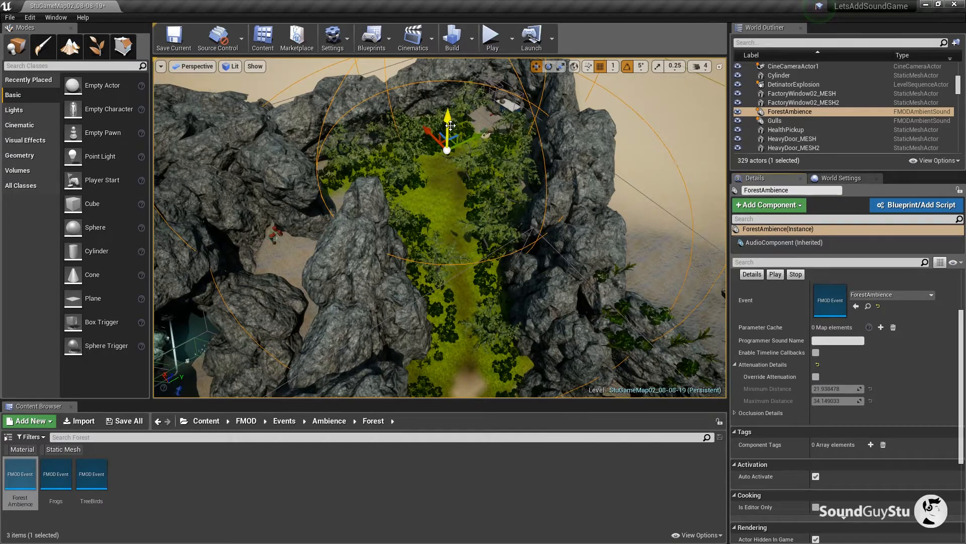
left_click_drag(451, 126, 454, 158)
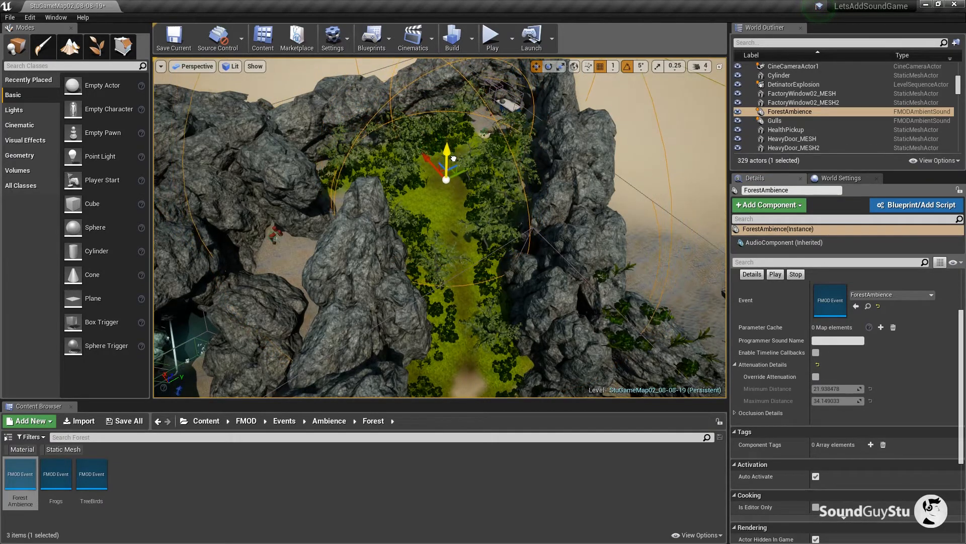
Playtest the level by running from the beach into the forest to hear the ambience, and end the session
left_click(492, 37)
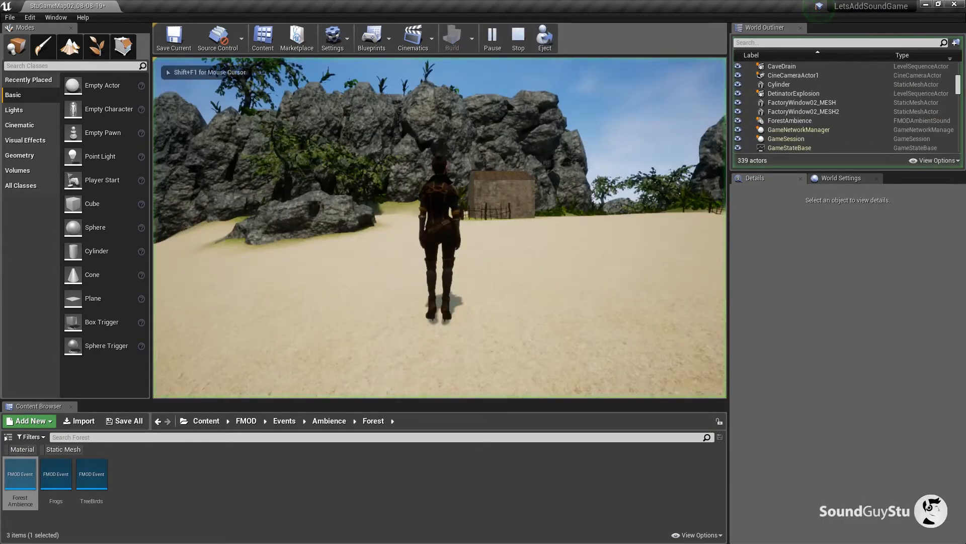
key("w")
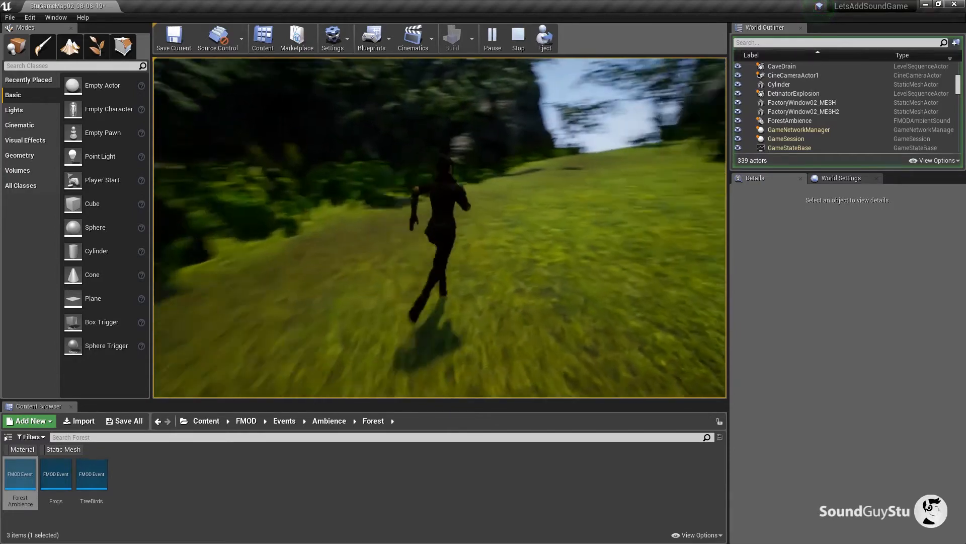
key("Escape")
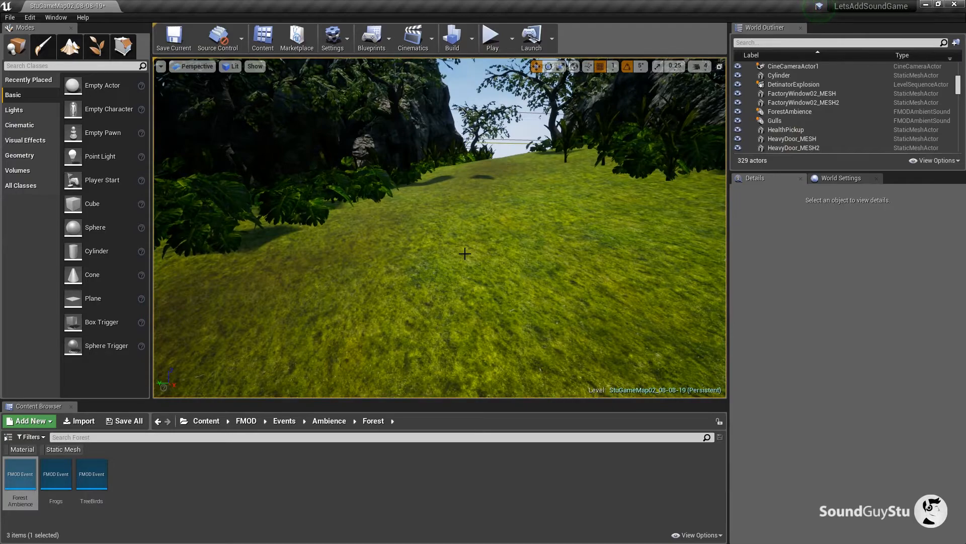
Place the TreeBirds event at the base of the tree in the clearing and raise it into the branches
left_click_drag(470, 260, 503, 249)
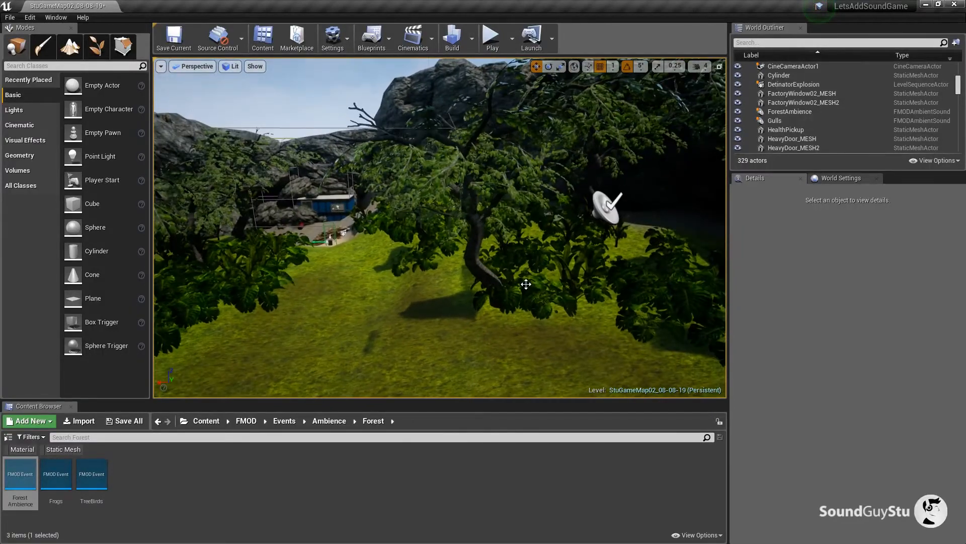
left_click_drag(78, 496, 459, 308)
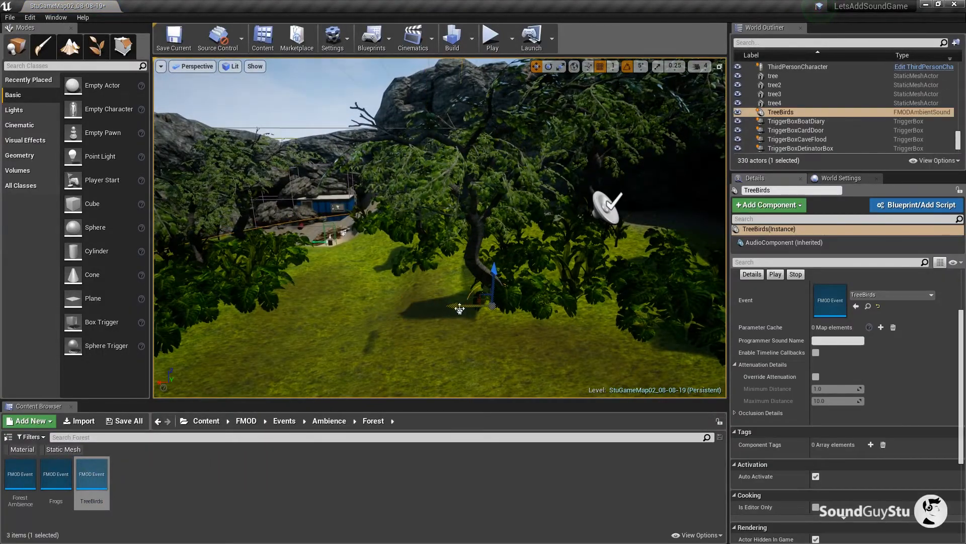
left_click_drag(492, 275, 485, 134)
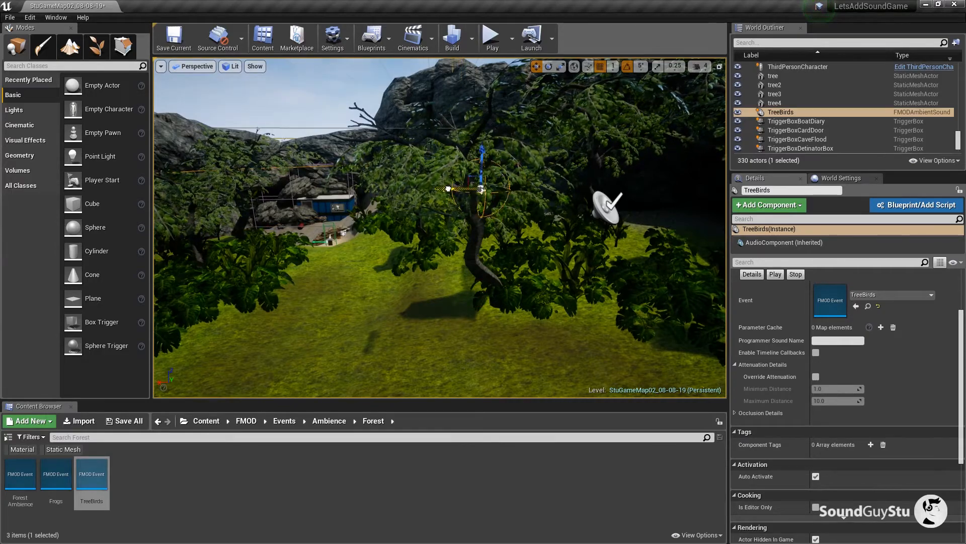
Override TreeBirds' attenuation and try a minimum distance of about 8 and a maximum distance of about 15
left_click_drag(415, 258, 555, 299)
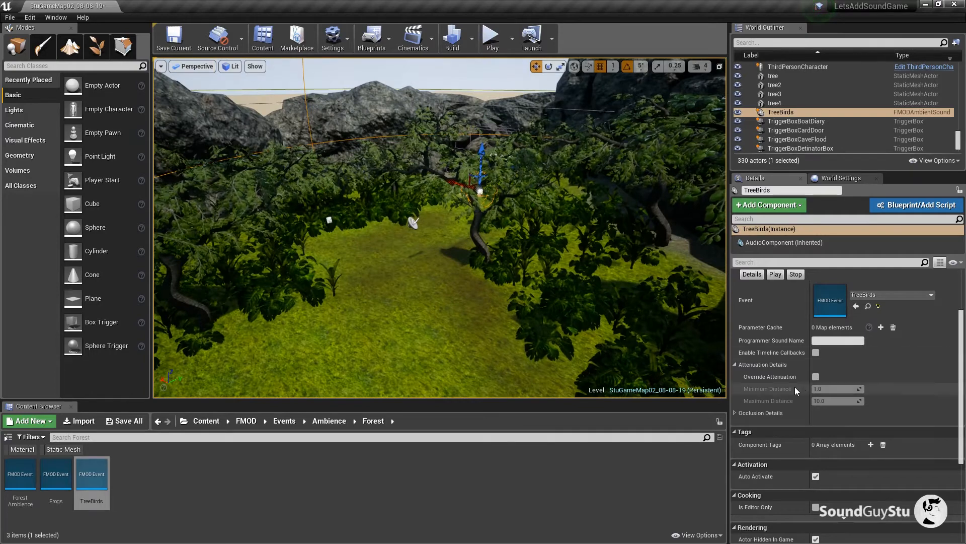
left_click(815, 376)
left_click_drag(835, 388, 851, 388)
mouse_move(821, 389)
left_mouse_down()
mouse_move(818, 402)
mouse_move(820, 390)
left_mouse_up()
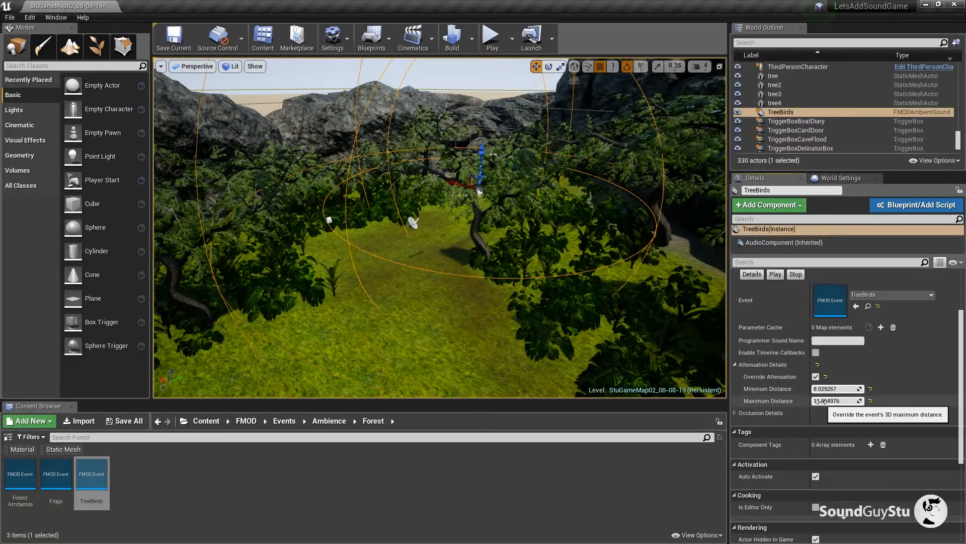
left_click_drag(819, 400, 822, 401)
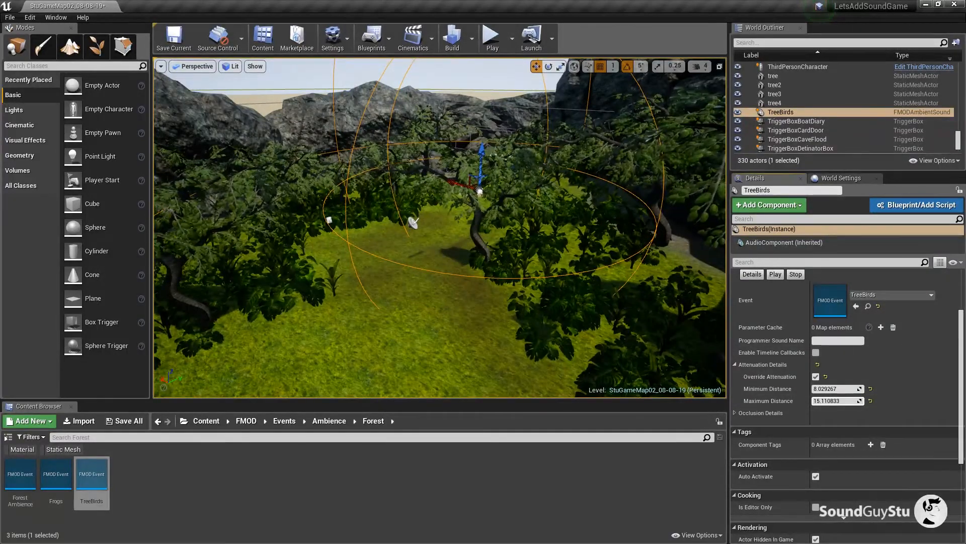
In FMOD Studio, set TreeBirds' spatializer distance range to about 8.4 to 15, and save and build the project
key("alt+Tab")
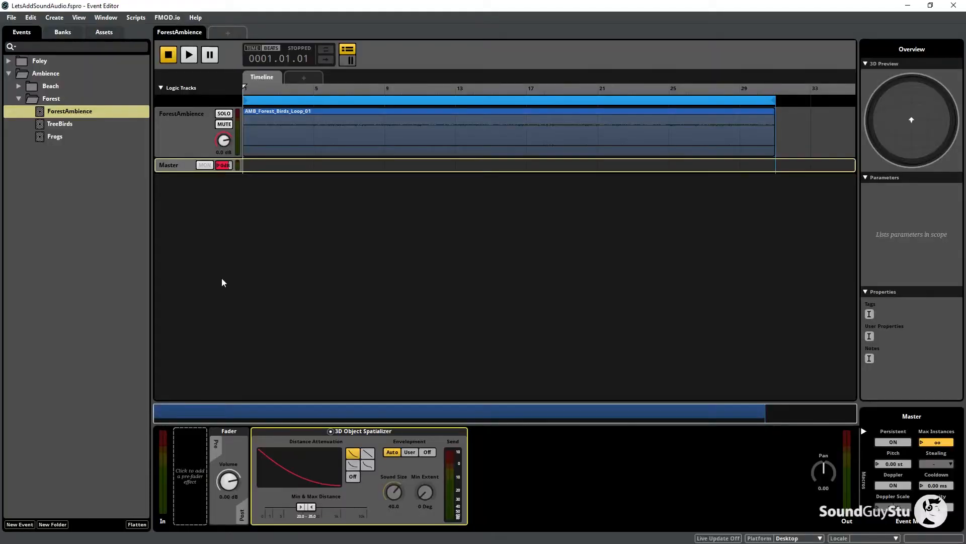
left_click(60, 124)
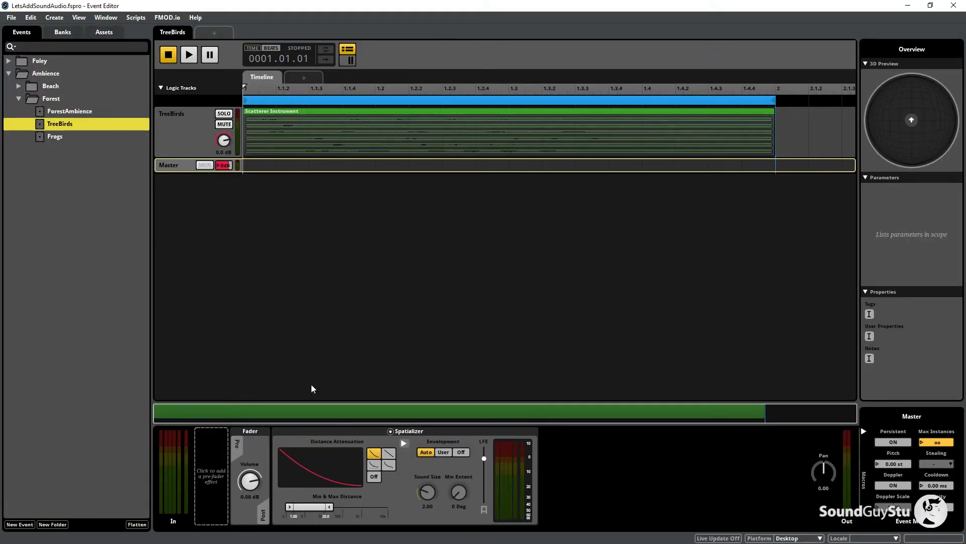
left_click(168, 171)
left_click(316, 507)
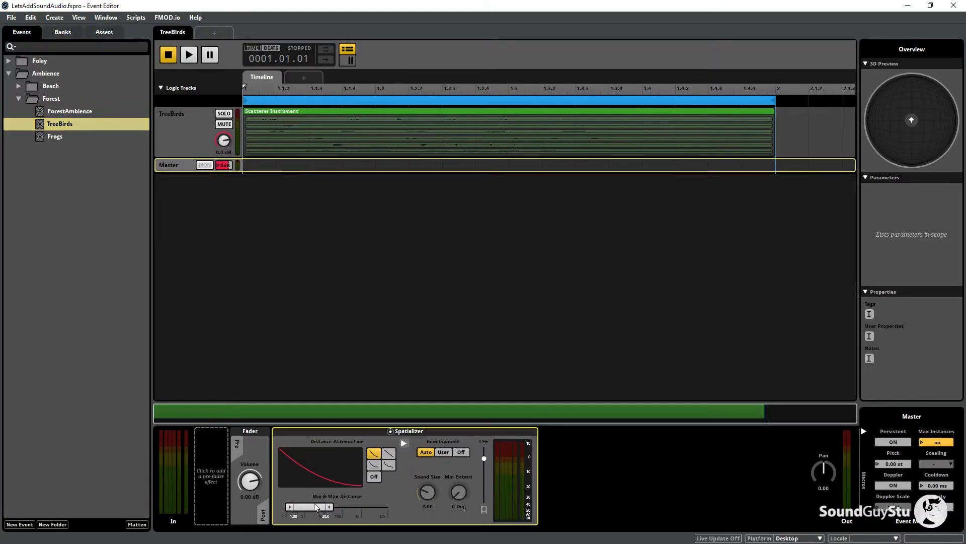
left_click_drag(289, 506, 327, 506)
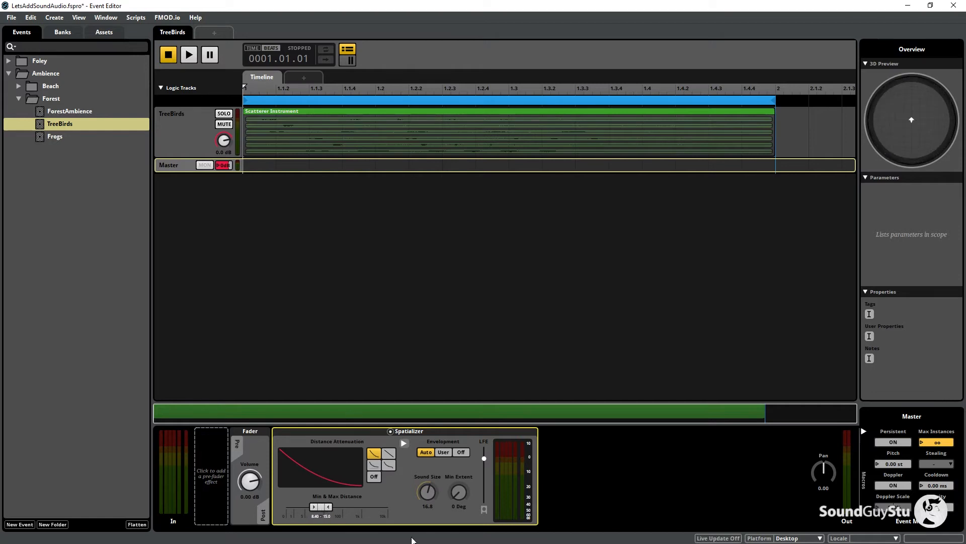
left_click(12, 17)
left_click(32, 81)
left_click(11, 17)
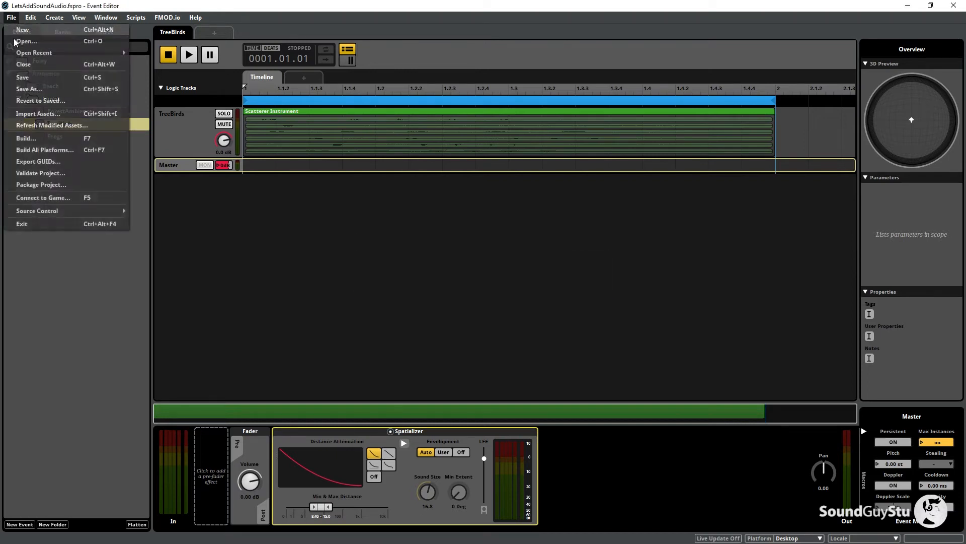
left_click(23, 136)
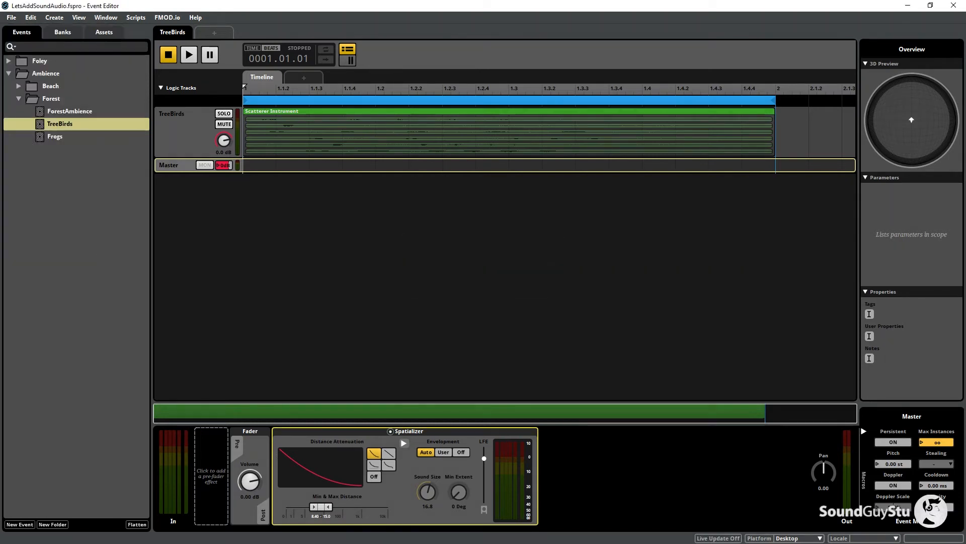
In the Unreal Editor, turn off the attenuation override on TreeBirds
key("alt+Tab")
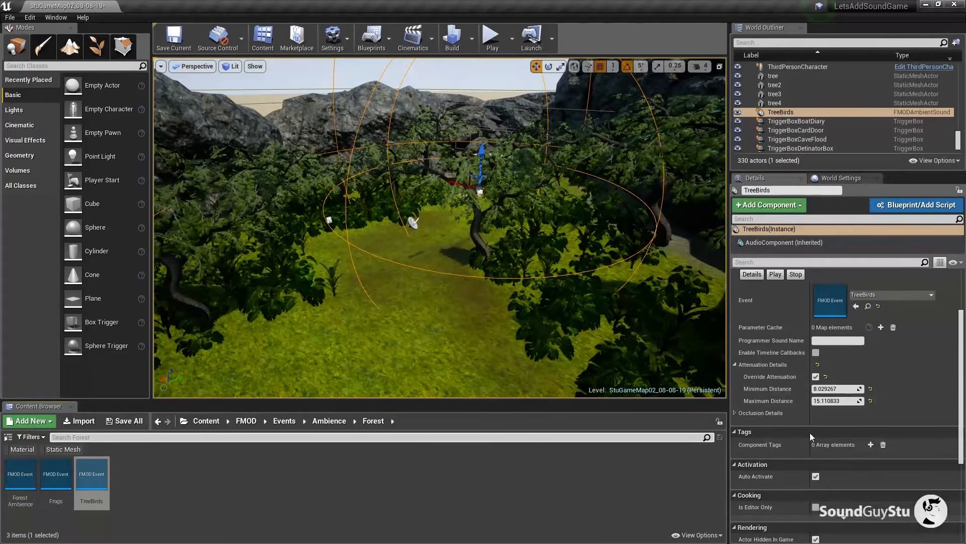
left_click(816, 377)
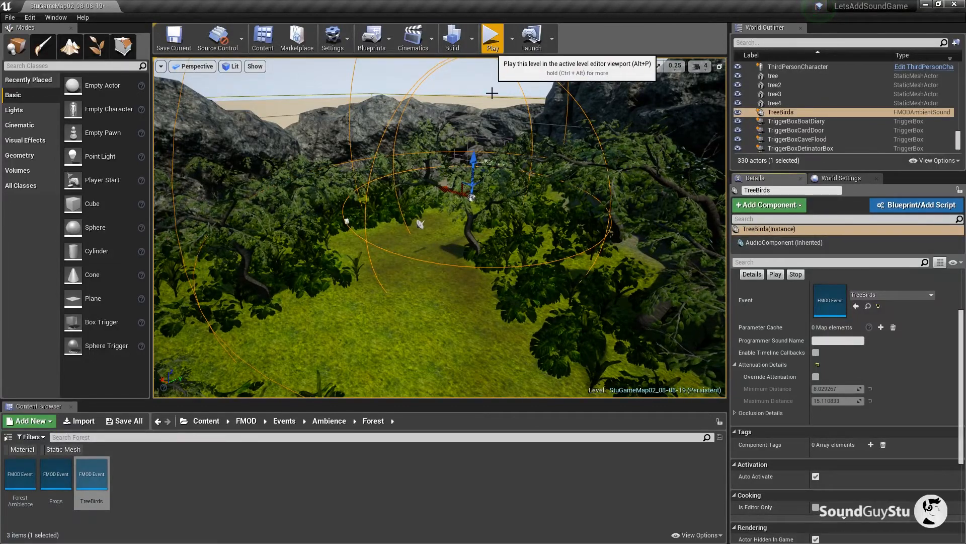
Place the Frogs event among the leafy bushes at the edge of the clearing, near the rocks
left_click_drag(485, 201, 476, 158)
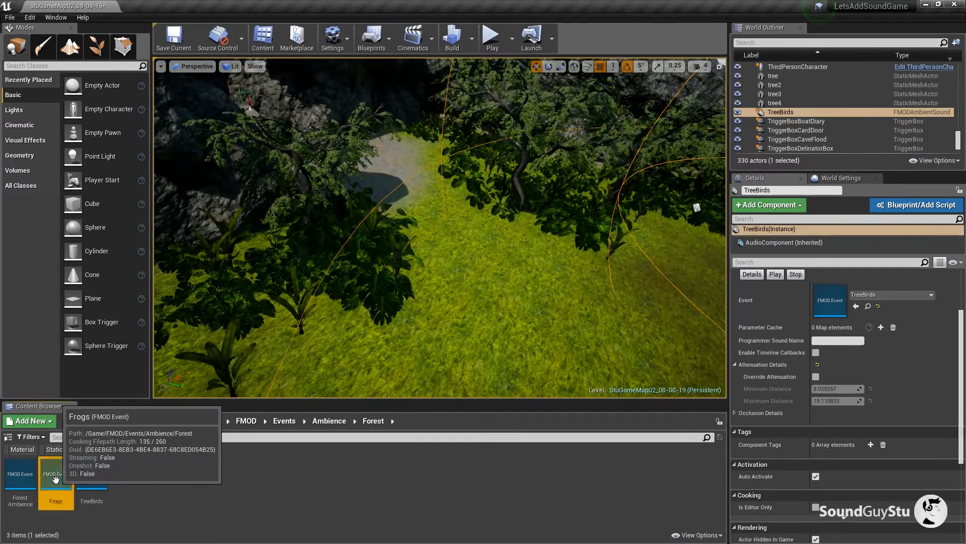
left_click_drag(55, 475, 374, 256)
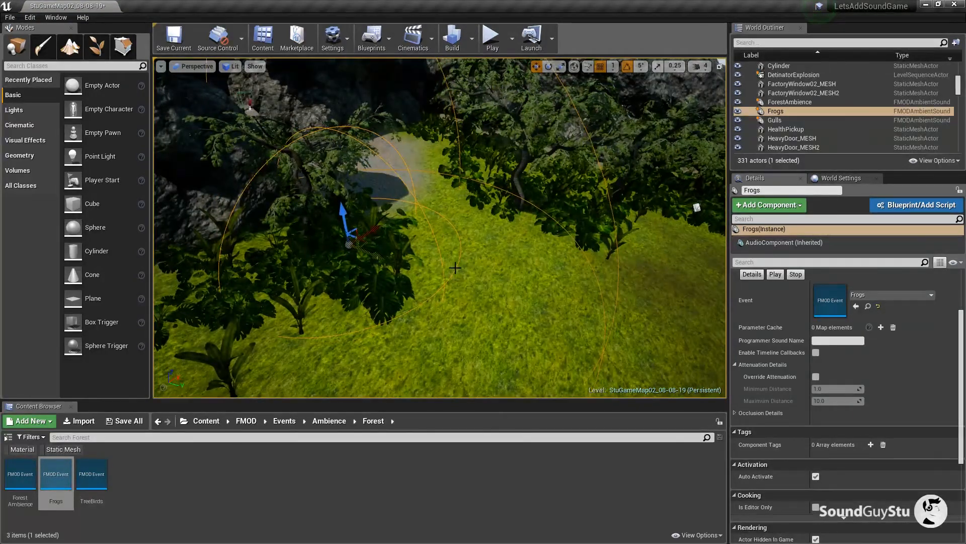
left_click_drag(455, 268, 472, 270)
scroll(468, 270, "down", 3)
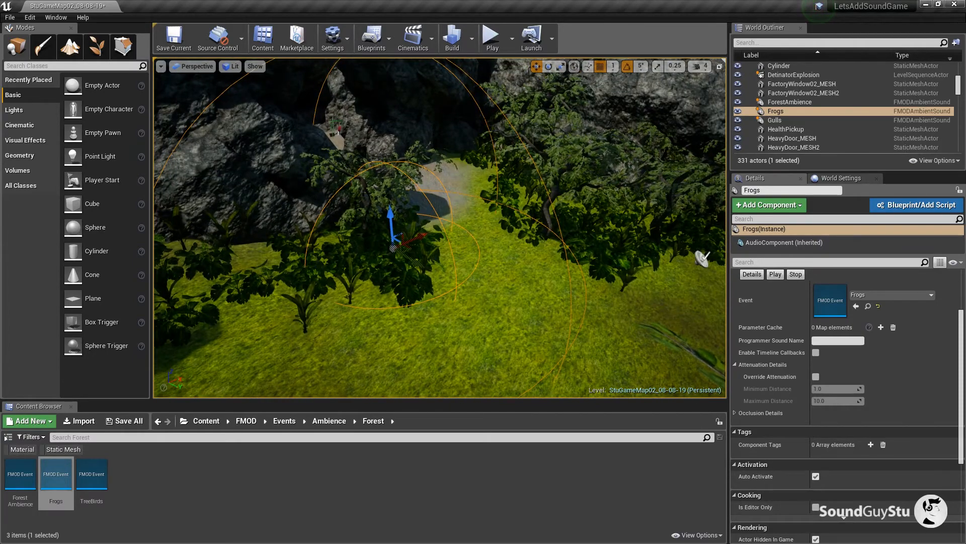
Playtest the level by running from the beach toward the forest to hear the TreeBirds and Frogs sounds
left_click(491, 44)
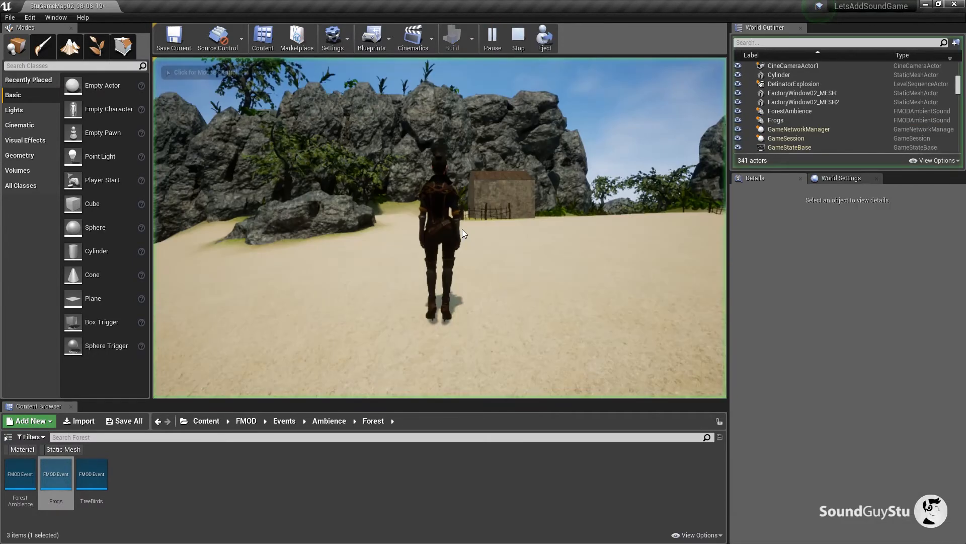
key("w")
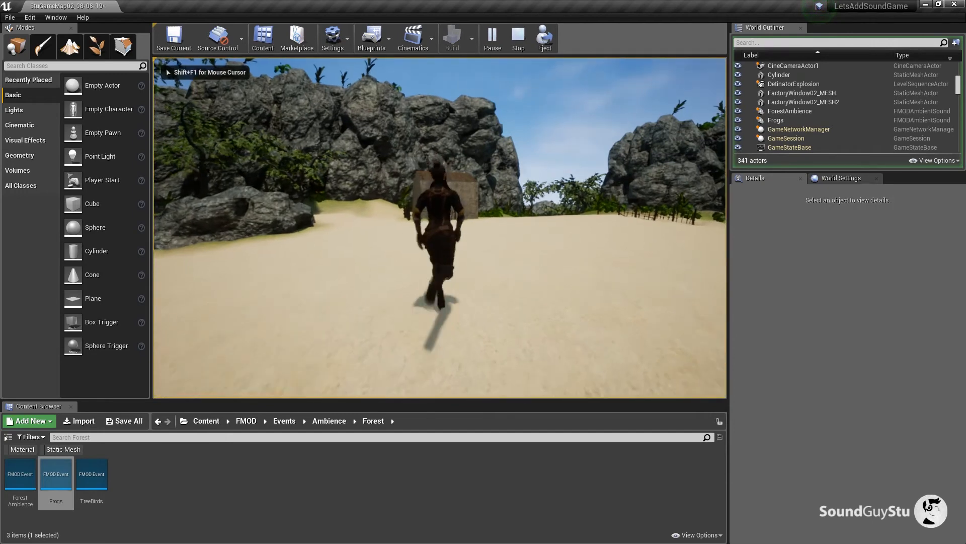